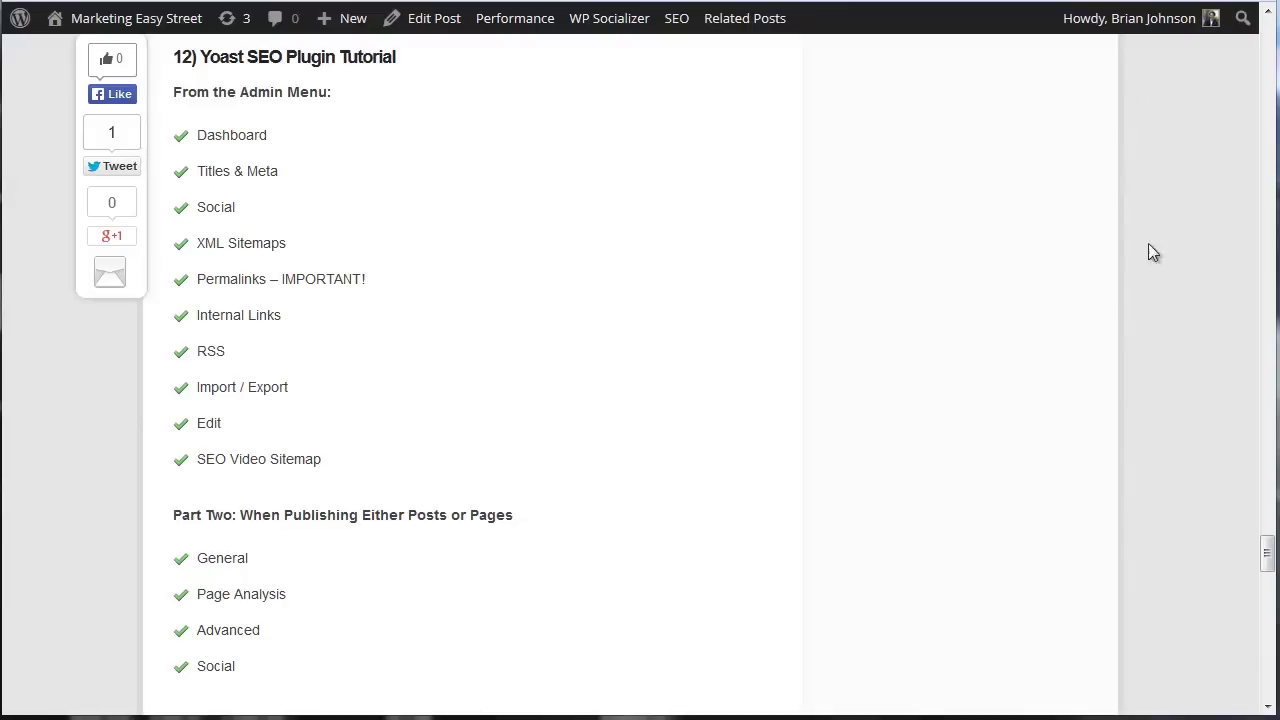
- Examine the Yoast SEO Plugin Tutorial outline in the post and the plugin's SEO entries in the WordPress admin navigation
{"action": "left_click_drag", "start_coordinate": [429, 60], "coordinate": [181, 62]}
{"action": "left_click", "coordinate": [523, 237]}
{"action": "scroll", "coordinate": [525, 245], "scroll_direction": "down", "scroll_amount": 3}
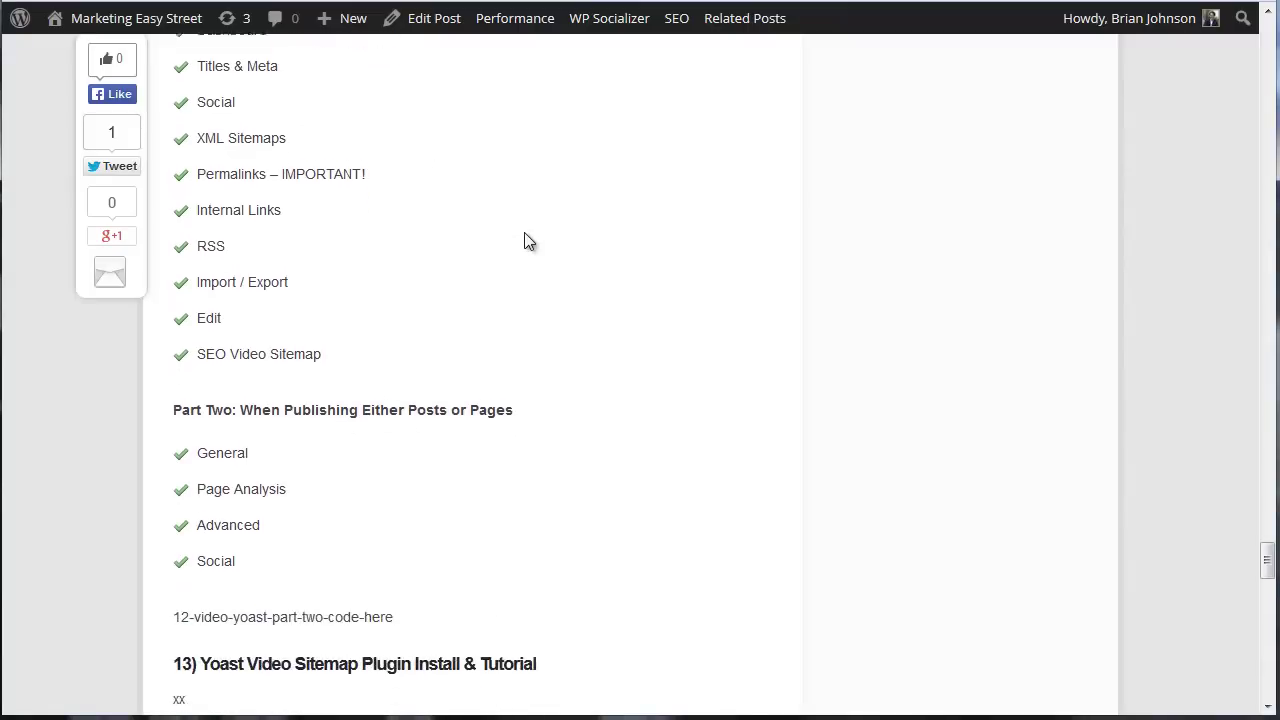
{"action": "scroll", "coordinate": [546, 261], "scroll_direction": "up", "scroll_amount": 4}
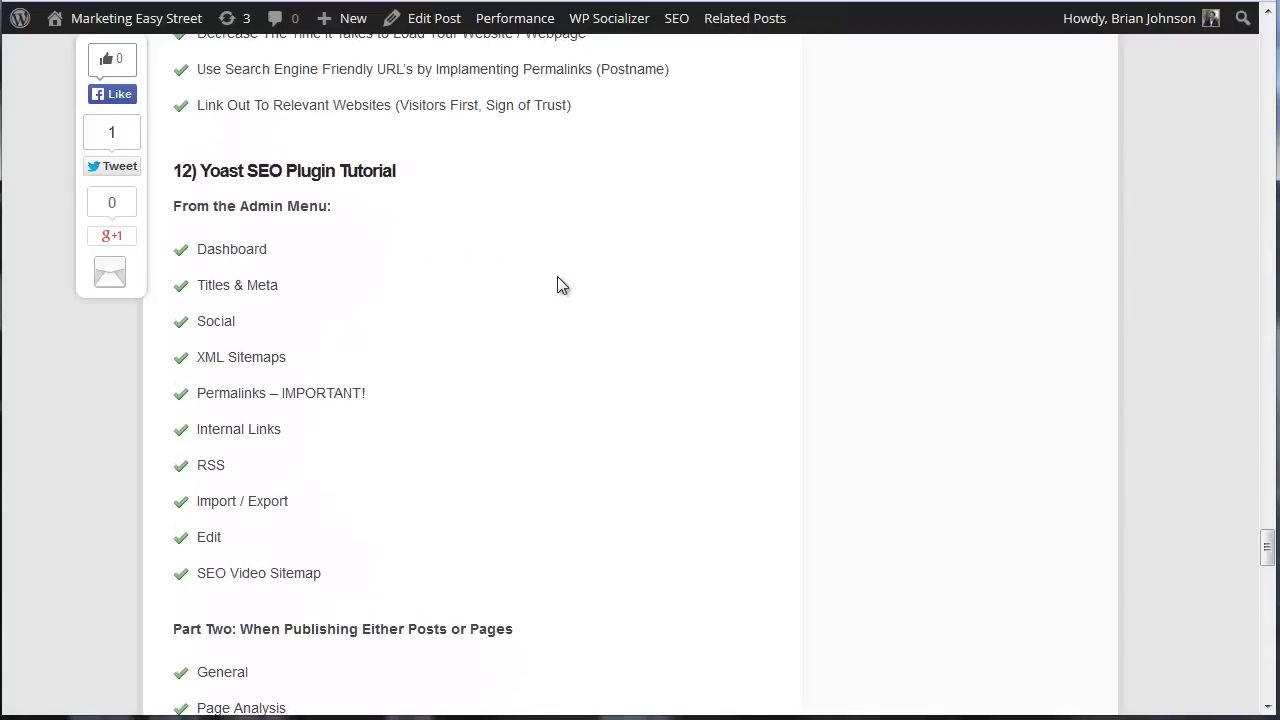
{"action": "scroll", "coordinate": [558, 292], "scroll_direction": "down", "scroll_amount": 1}
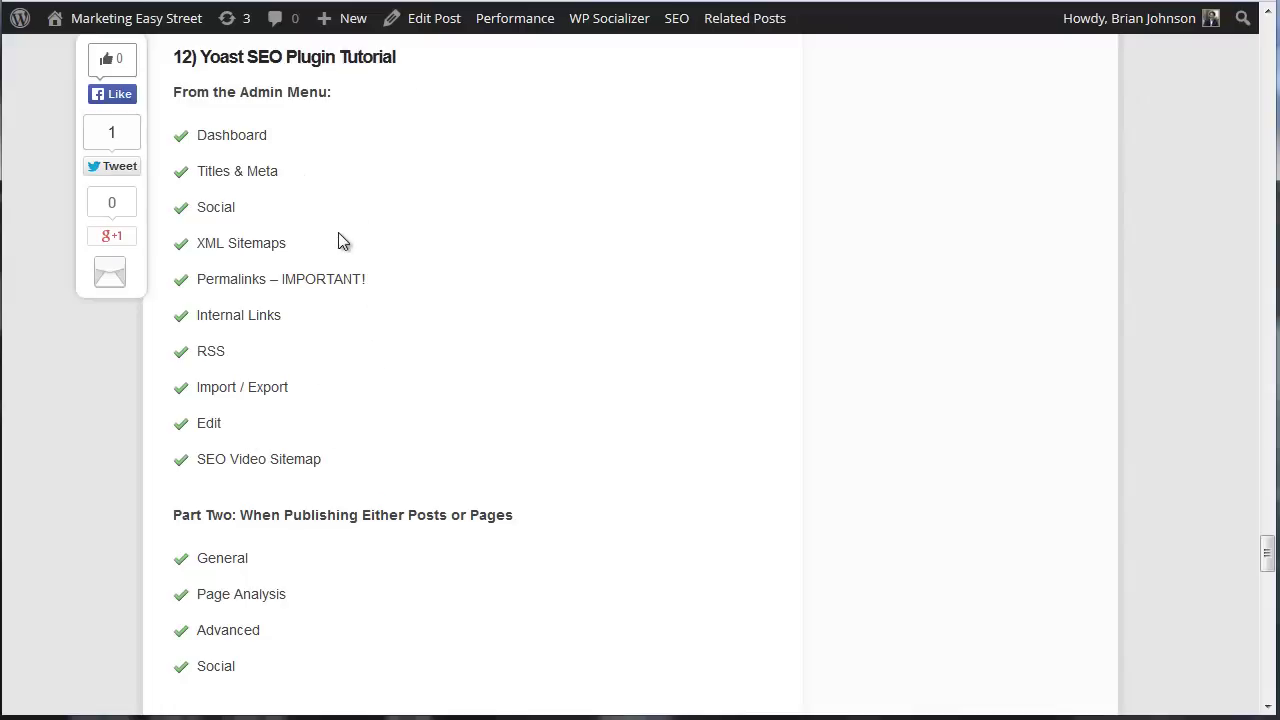
{"action": "scroll", "coordinate": [360, 263], "scroll_direction": "down", "scroll_amount": 2}
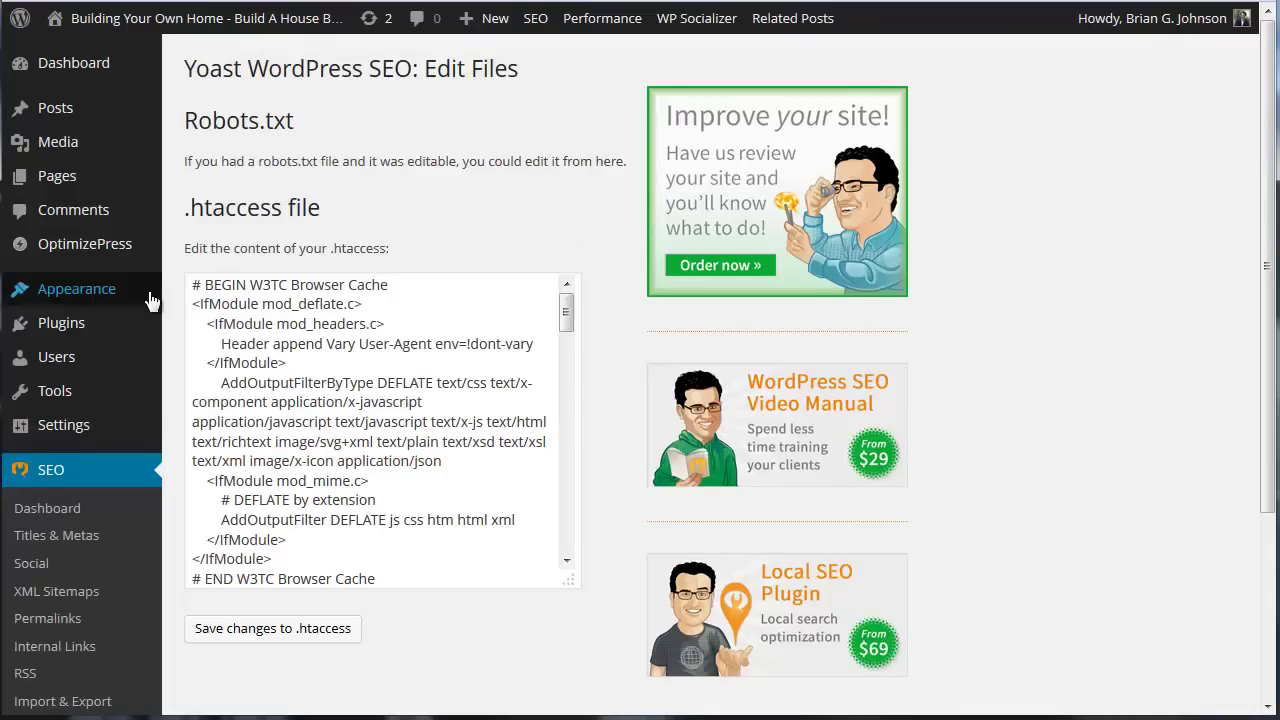
{"action": "scroll", "coordinate": [46, 331], "scroll_direction": "down", "scroll_amount": 3}
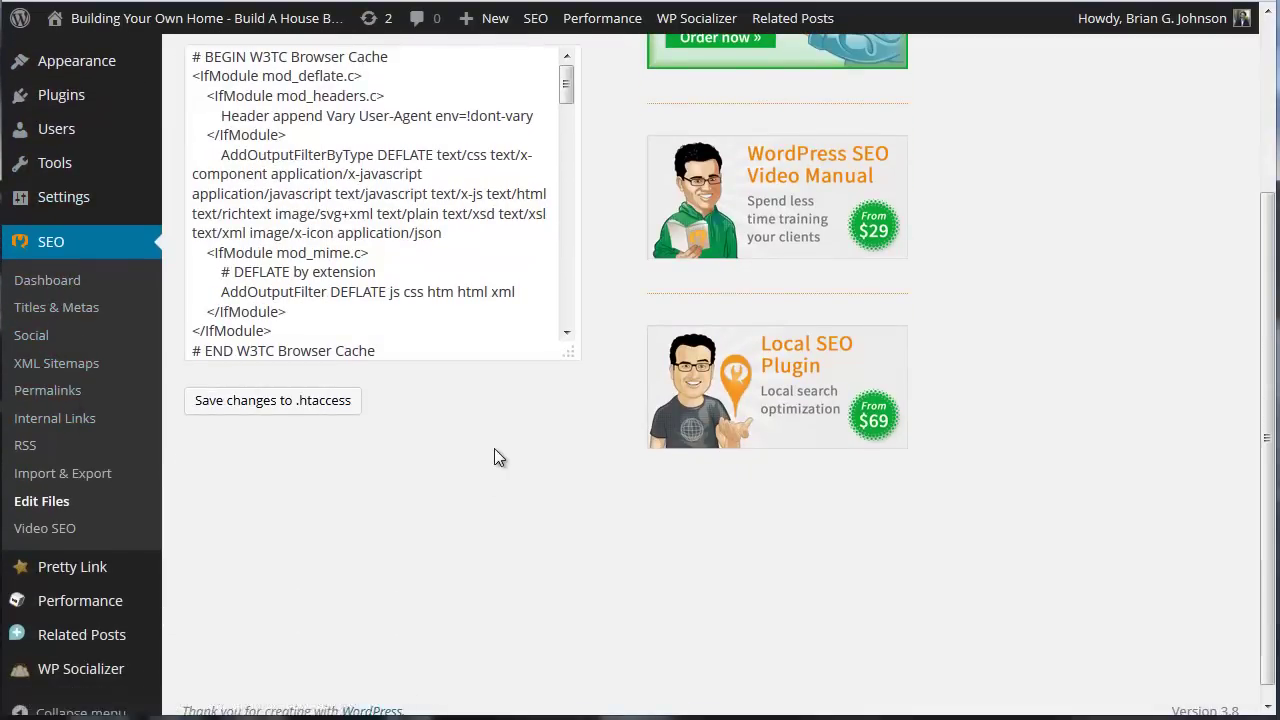
{"action": "scroll", "coordinate": [494, 447], "scroll_direction": "up", "scroll_amount": 3}
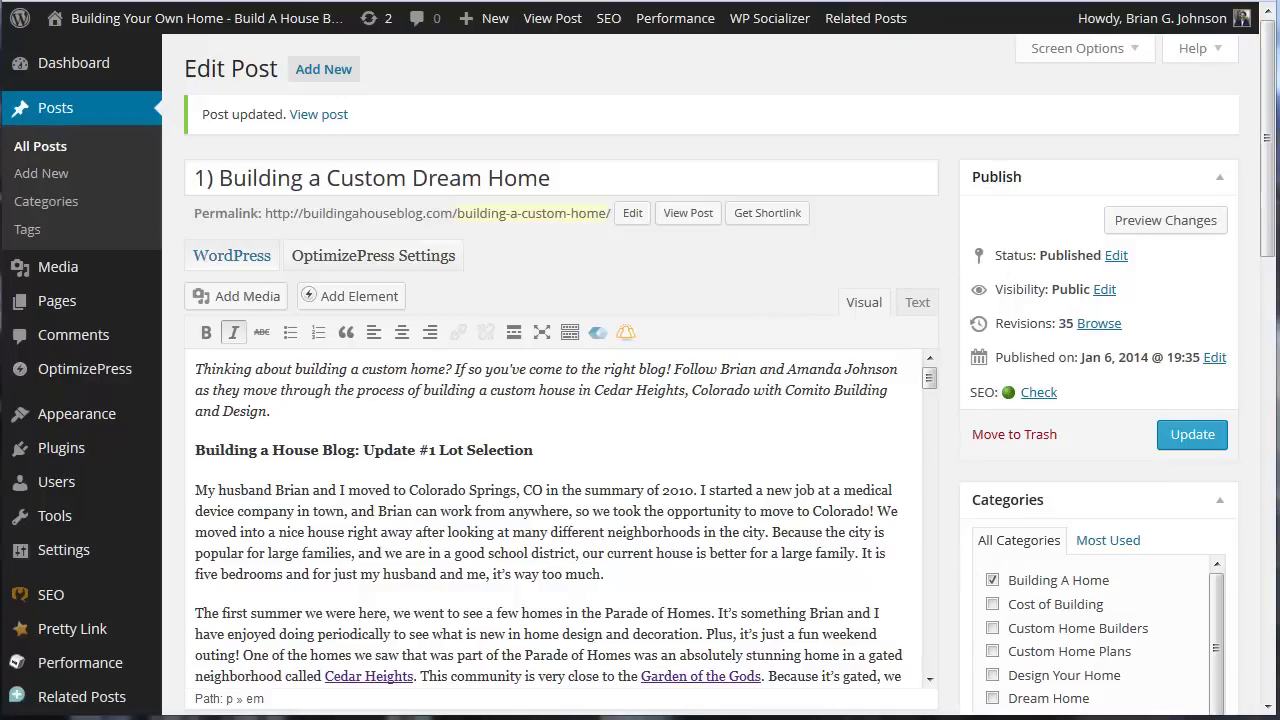
- Mark the post editor's Publish and Categories boxes with red freehand annotations, and clear the annotations
{"action": "mouse_move", "coordinate": [857, 252]}
{"action": "left_mouse_down"}
{"action": "mouse_move", "coordinate": [951, 286]}
{"action": "mouse_move", "coordinate": [943, 306]}
{"action": "left_mouse_up"}
{"action": "mouse_move", "coordinate": [940, 155]}
{"action": "left_mouse_down"}
{"action": "mouse_move", "coordinate": [962, 422]}
{"action": "mouse_move", "coordinate": [1150, 455]}
{"action": "mouse_move", "coordinate": [1240, 205]}
{"action": "mouse_move", "coordinate": [995, 117]}
{"action": "left_mouse_up"}
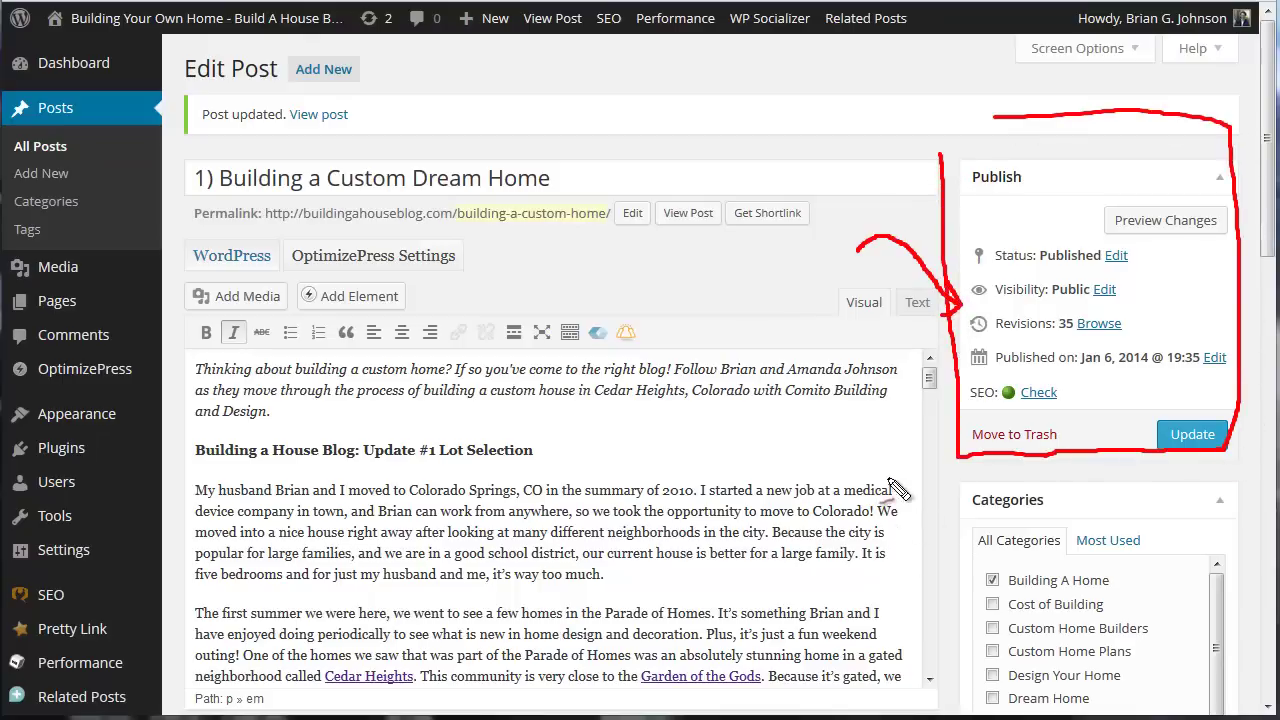
{"action": "left_click_drag", "start_coordinate": [888, 478], "coordinate": [958, 590]}
{"action": "left_click_drag", "start_coordinate": [918, 576], "coordinate": [958, 590]}
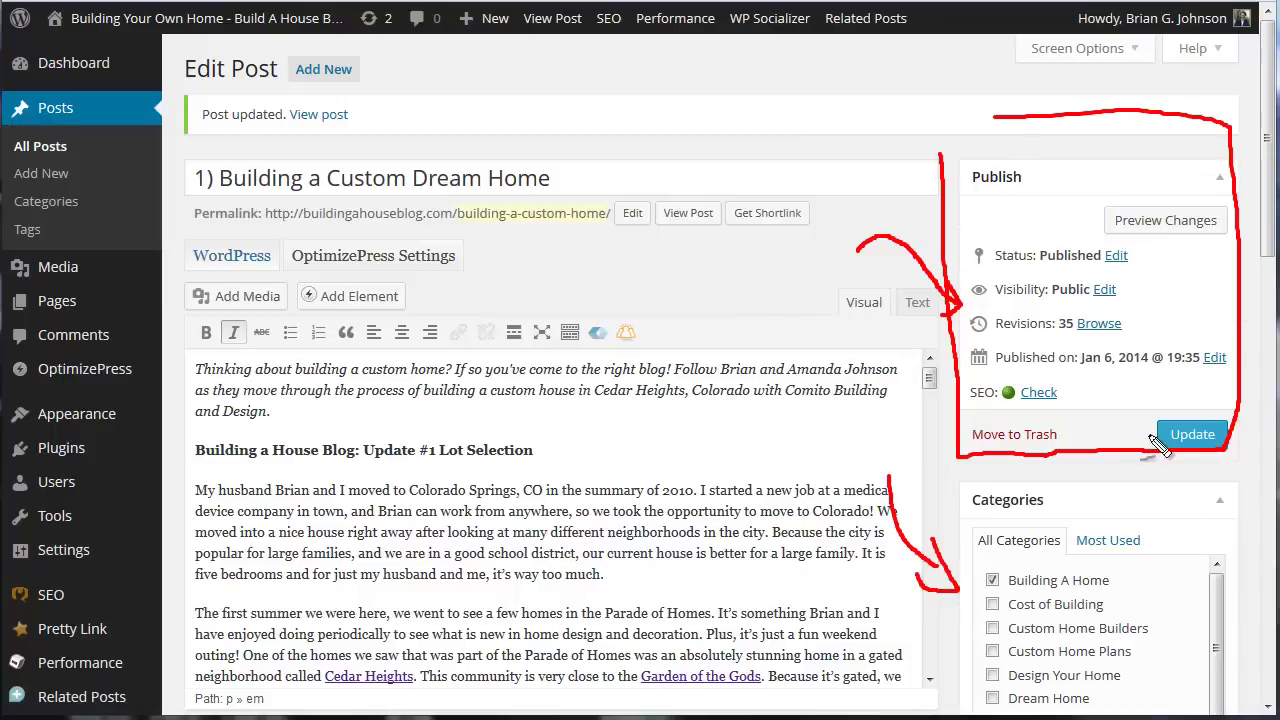
{"action": "left_click_drag", "start_coordinate": [800, 226], "coordinate": [775, 229]}
{"action": "key", "text": "Escape"}
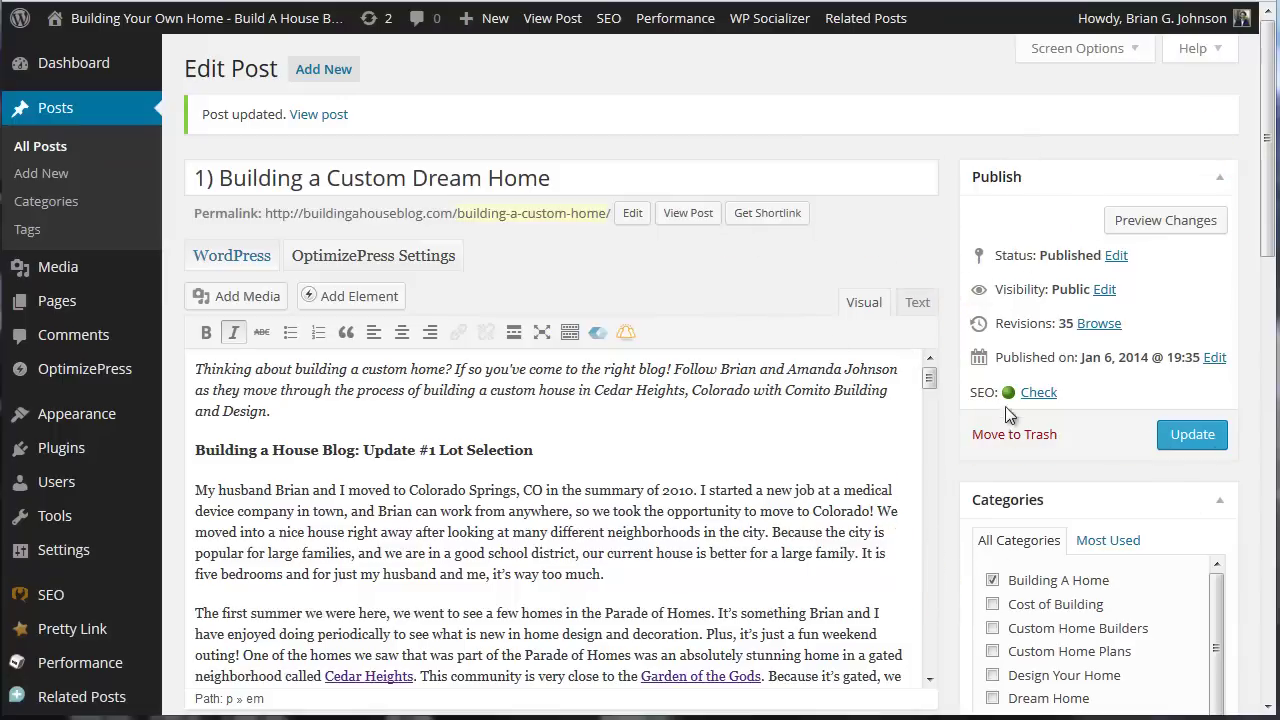
- Open the post's SEO check and examine the Page Analysis results in the WordPress SEO by Yoast box
{"action": "mouse_move", "coordinate": [1010, 400]}
{"action": "left_click", "coordinate": [1038, 395]}
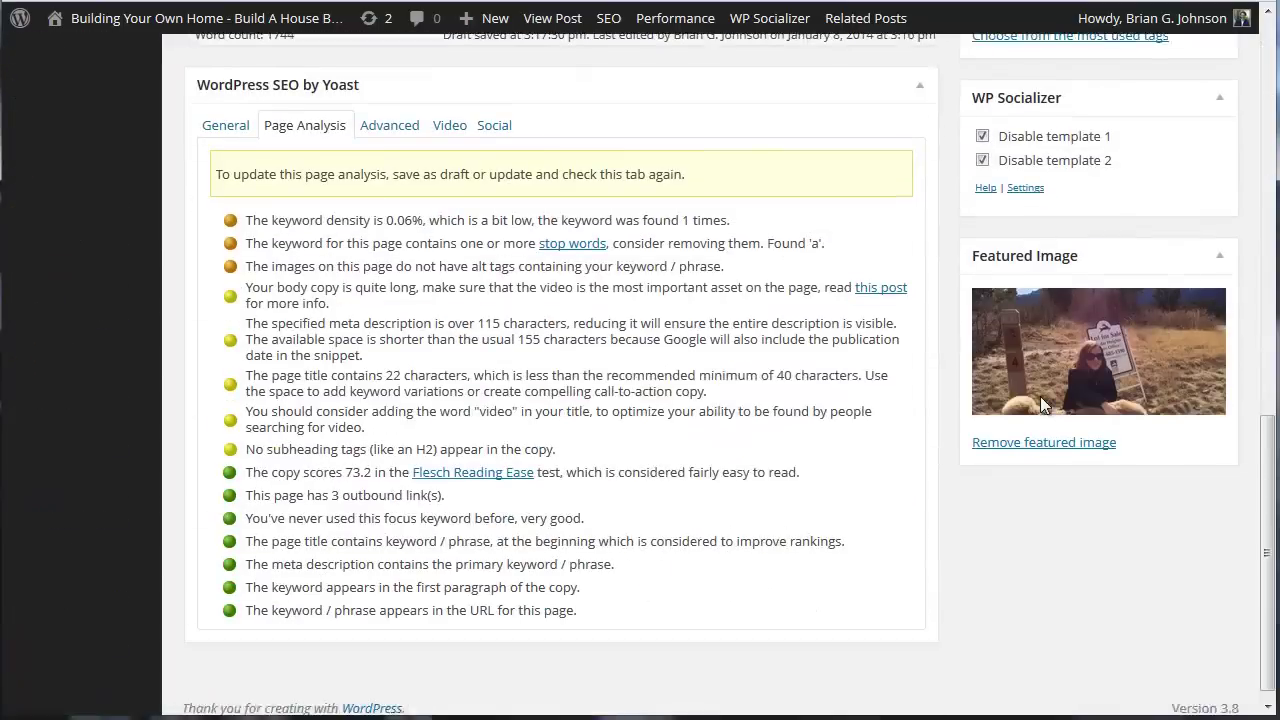
{"action": "scroll", "coordinate": [800, 366], "scroll_direction": "up", "scroll_amount": 4}
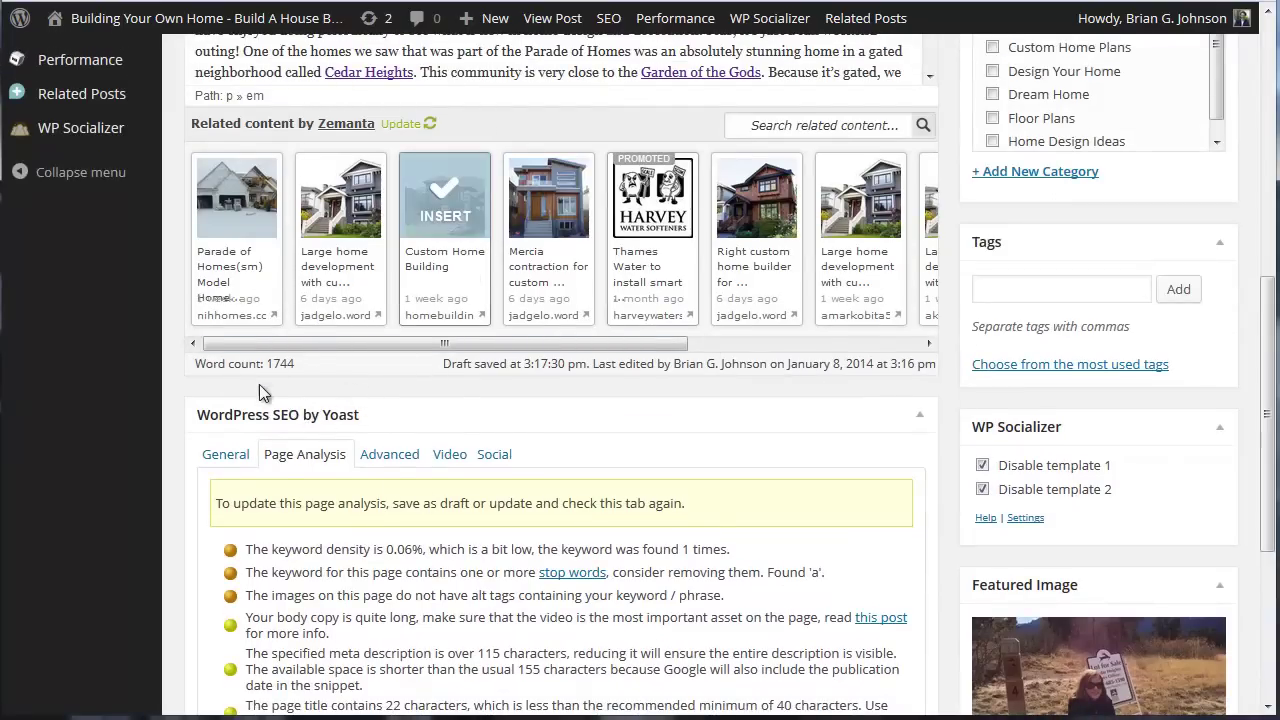
{"action": "scroll", "coordinate": [300, 390], "scroll_direction": "up", "scroll_amount": 3}
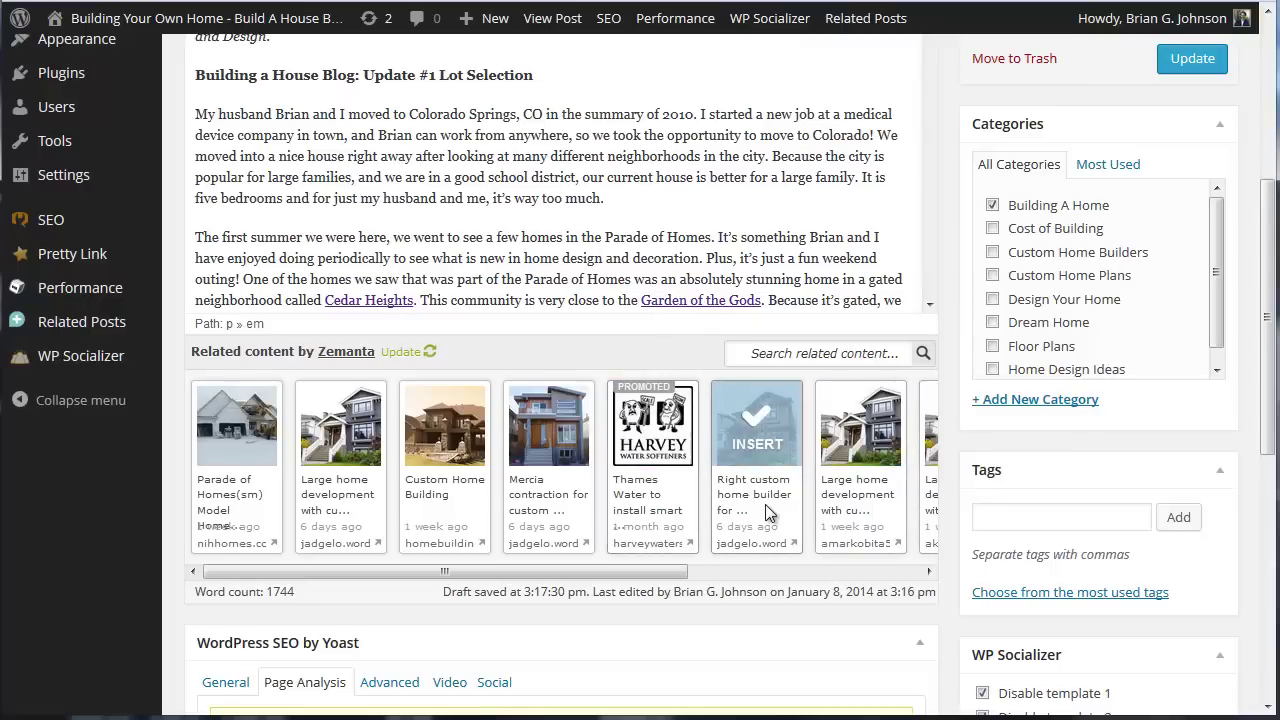
{"action": "scroll", "coordinate": [195, 495], "scroll_direction": "down", "scroll_amount": 2}
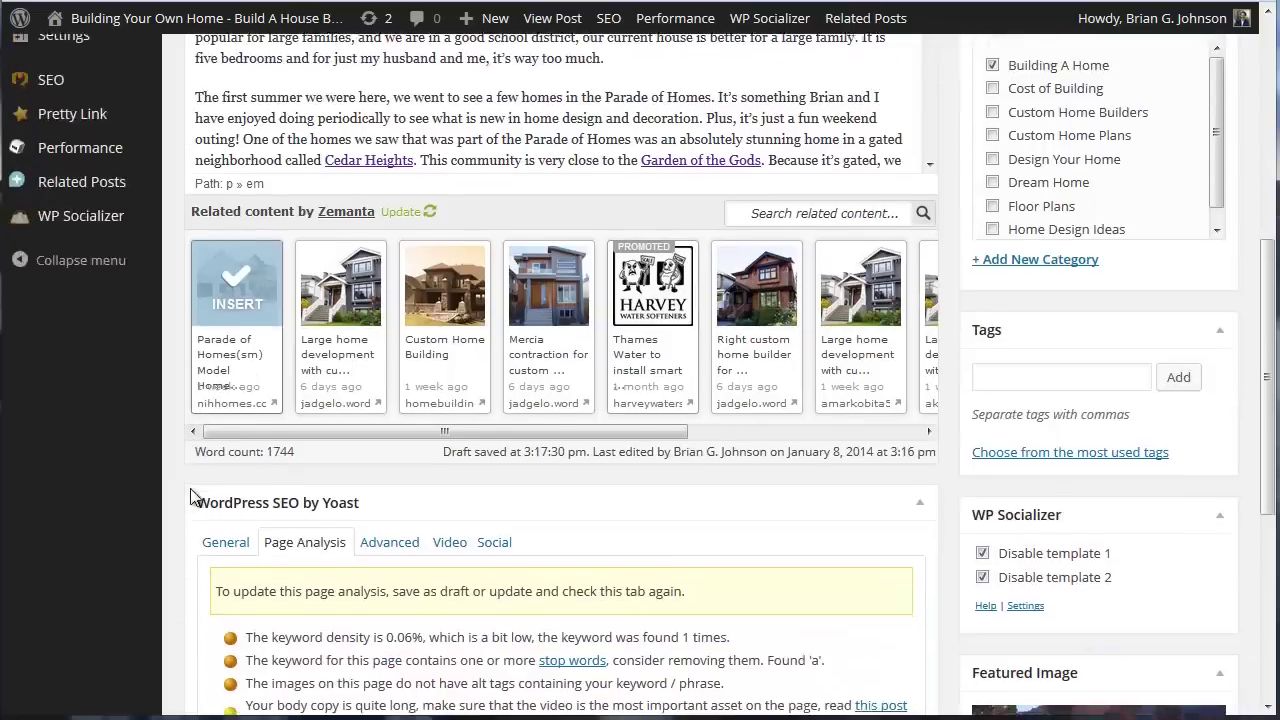
{"action": "scroll", "coordinate": [193, 497], "scroll_direction": "down", "scroll_amount": 5}
{"action": "scroll", "coordinate": [160, 510], "scroll_direction": "up", "scroll_amount": 1}
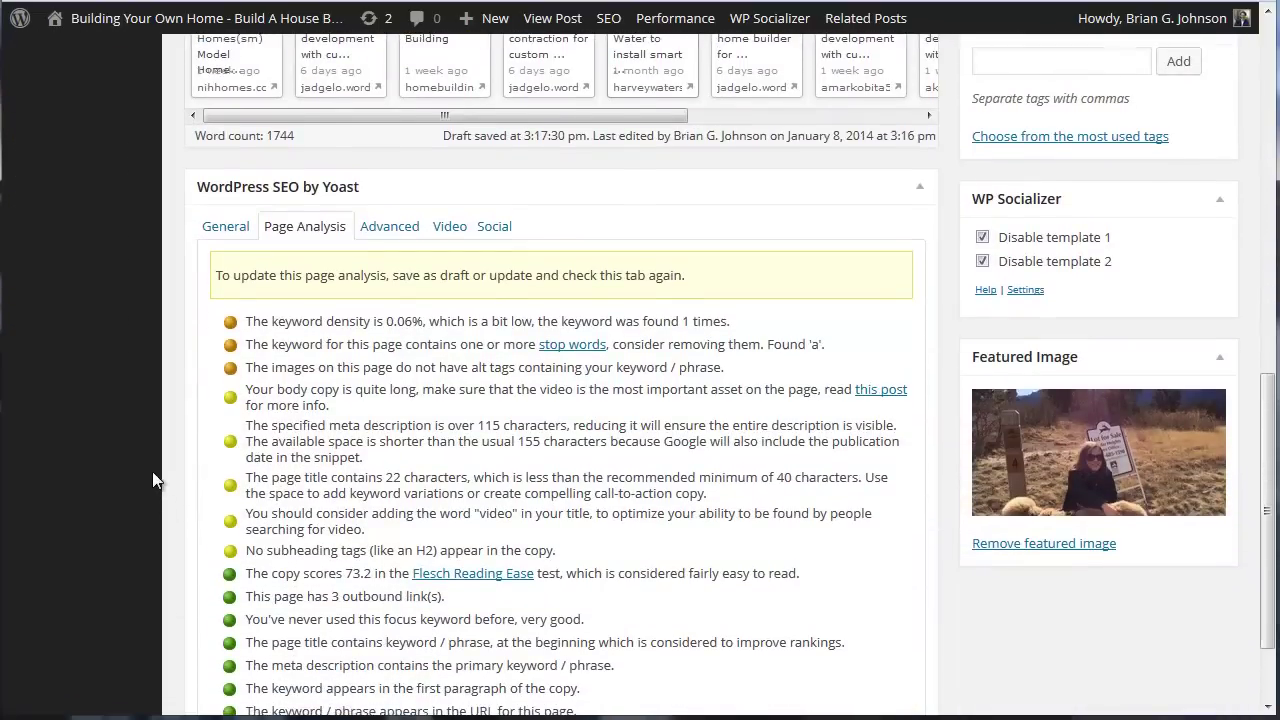
{"action": "scroll", "coordinate": [152, 471], "scroll_direction": "up", "scroll_amount": 2}
{"action": "scroll", "coordinate": [200, 400], "scroll_direction": "down", "scroll_amount": 1}
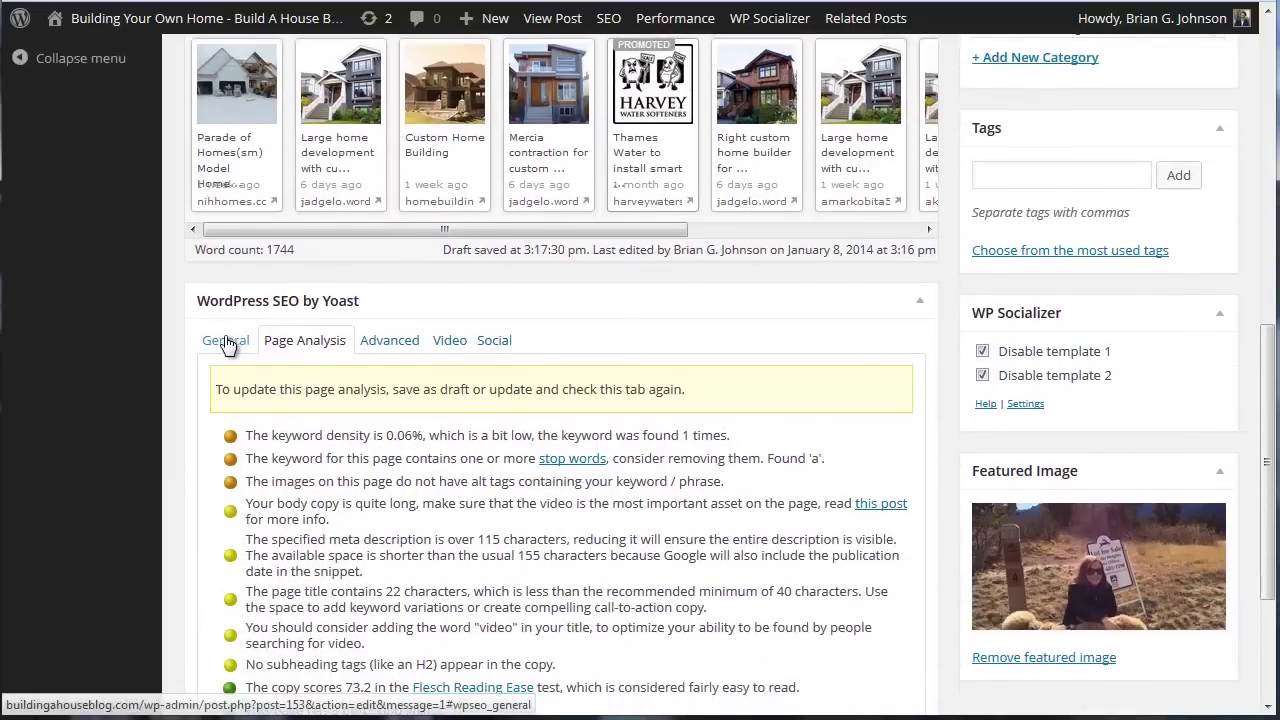
{"action": "left_click", "coordinate": [226, 341]}
{"action": "left_click", "coordinate": [288, 341]}
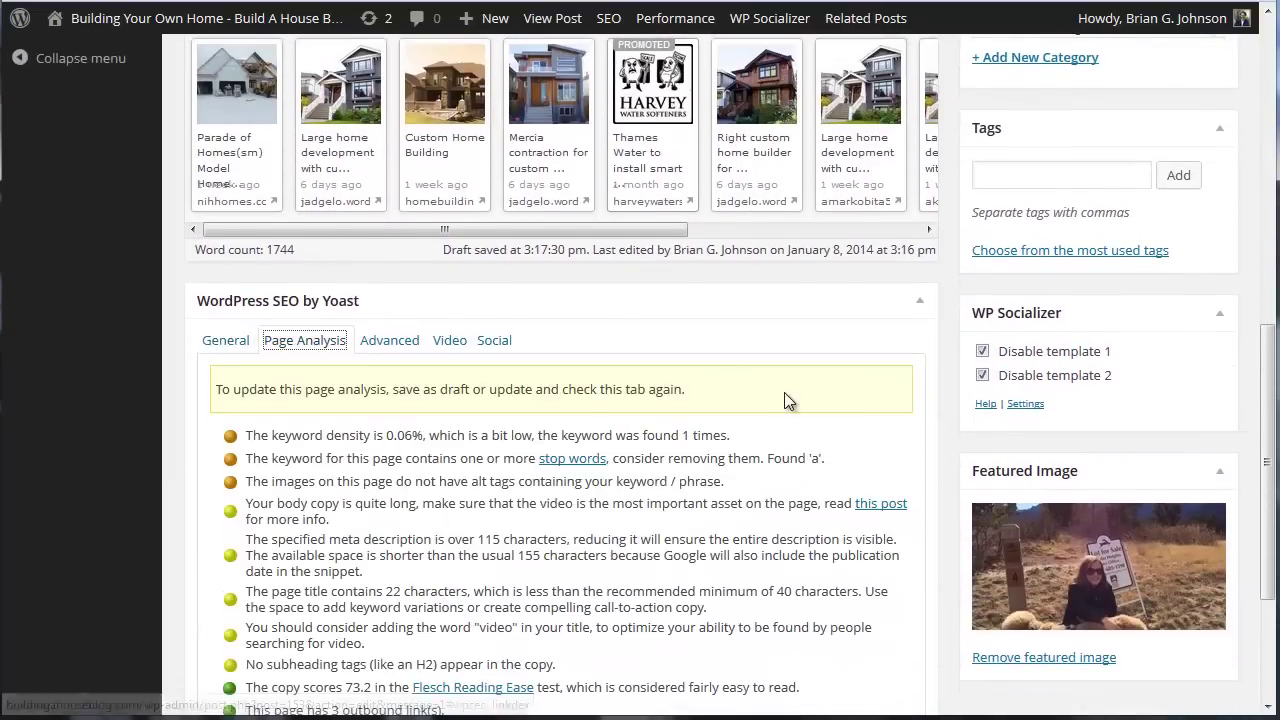
{"action": "scroll", "coordinate": [787, 392], "scroll_direction": "down", "scroll_amount": 2}
{"action": "scroll", "coordinate": [600, 330], "scroll_direction": "up", "scroll_amount": 1}
{"action": "scroll", "coordinate": [400, 280], "scroll_direction": "down", "scroll_amount": 1}
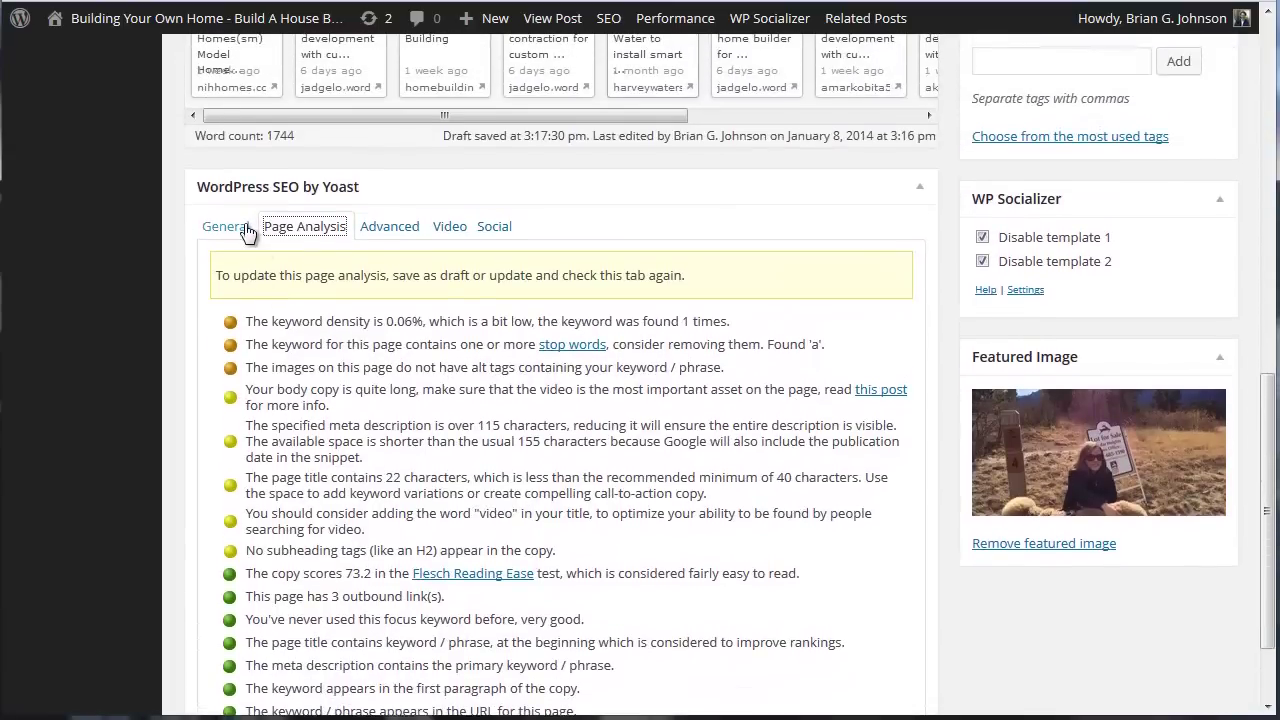
- Show the post's General SEO settings and mark the General, Page Analysis and Video headings in red
{"action": "left_click", "coordinate": [245, 228]}
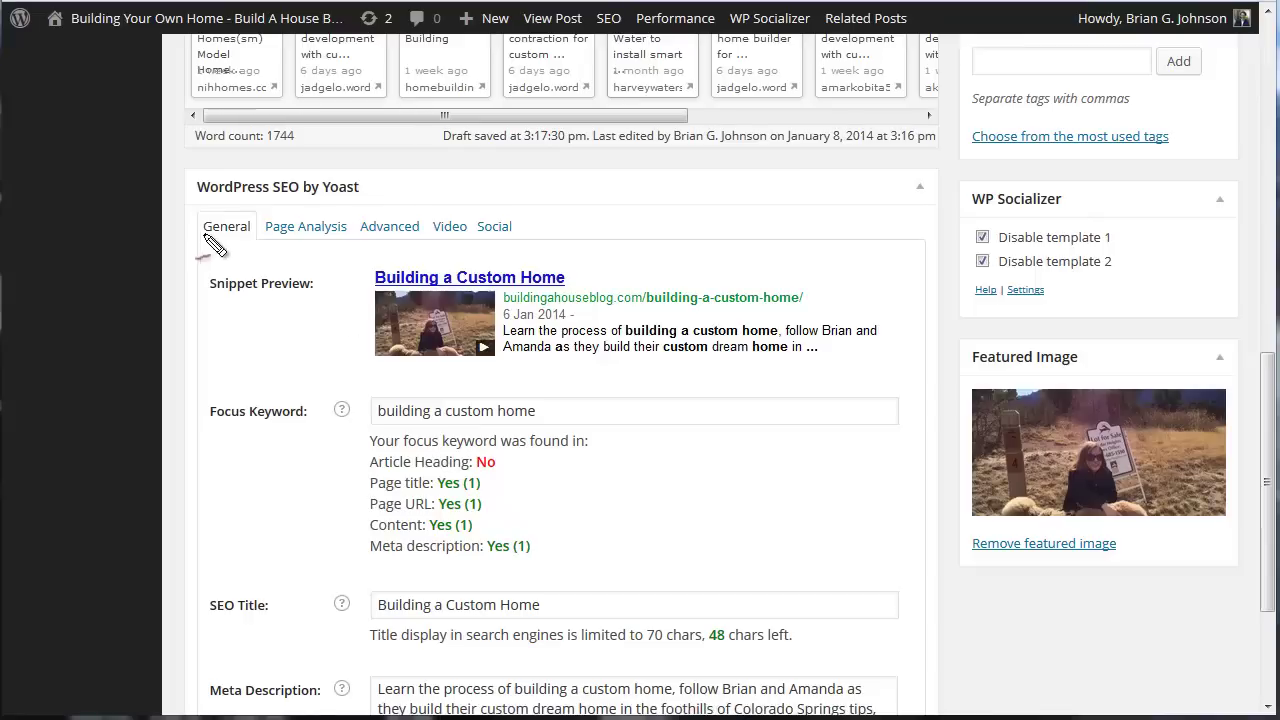
{"action": "mouse_move", "coordinate": [226, 196]}
{"action": "left_mouse_down"}
{"action": "mouse_move", "coordinate": [201, 256]}
{"action": "mouse_move", "coordinate": [262, 214]}
{"action": "mouse_move", "coordinate": [228, 196]}
{"action": "left_mouse_up"}
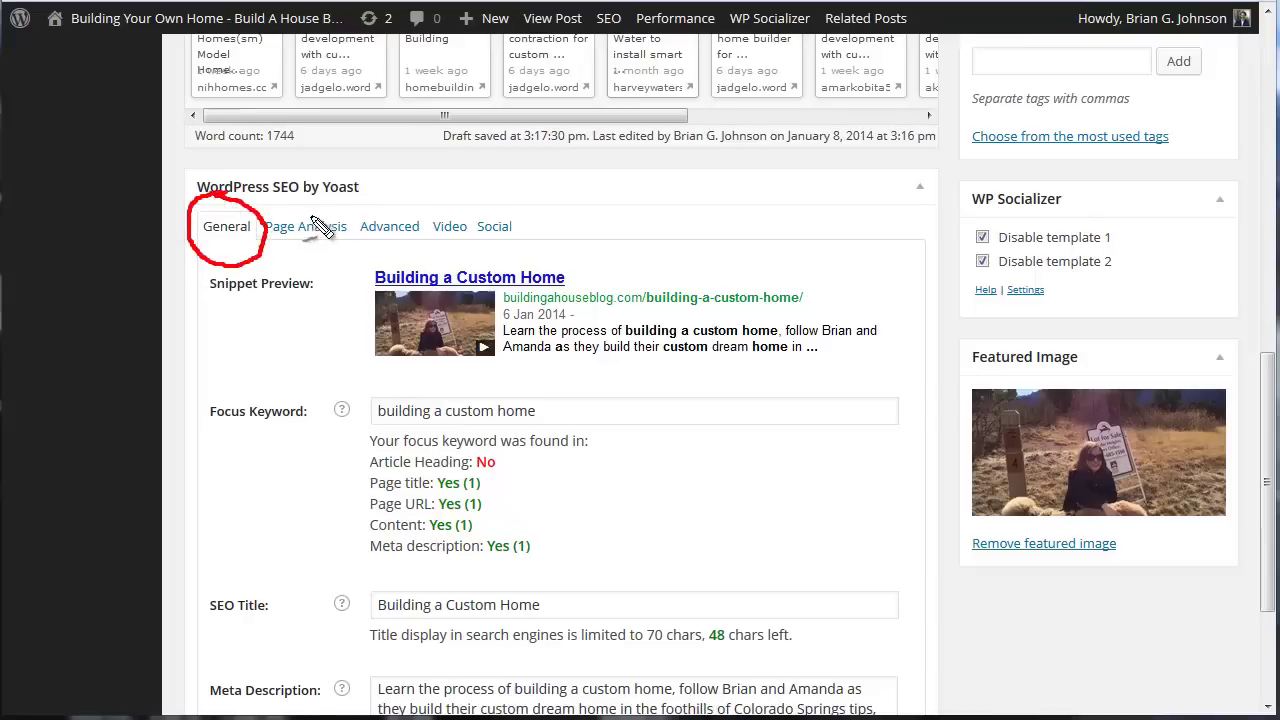
{"action": "mouse_move", "coordinate": [318, 194]}
{"action": "left_mouse_down"}
{"action": "mouse_move", "coordinate": [289, 209]}
{"action": "mouse_move", "coordinate": [357, 266]}
{"action": "mouse_move", "coordinate": [286, 246]}
{"action": "mouse_move", "coordinate": [325, 262]}
{"action": "left_mouse_up"}
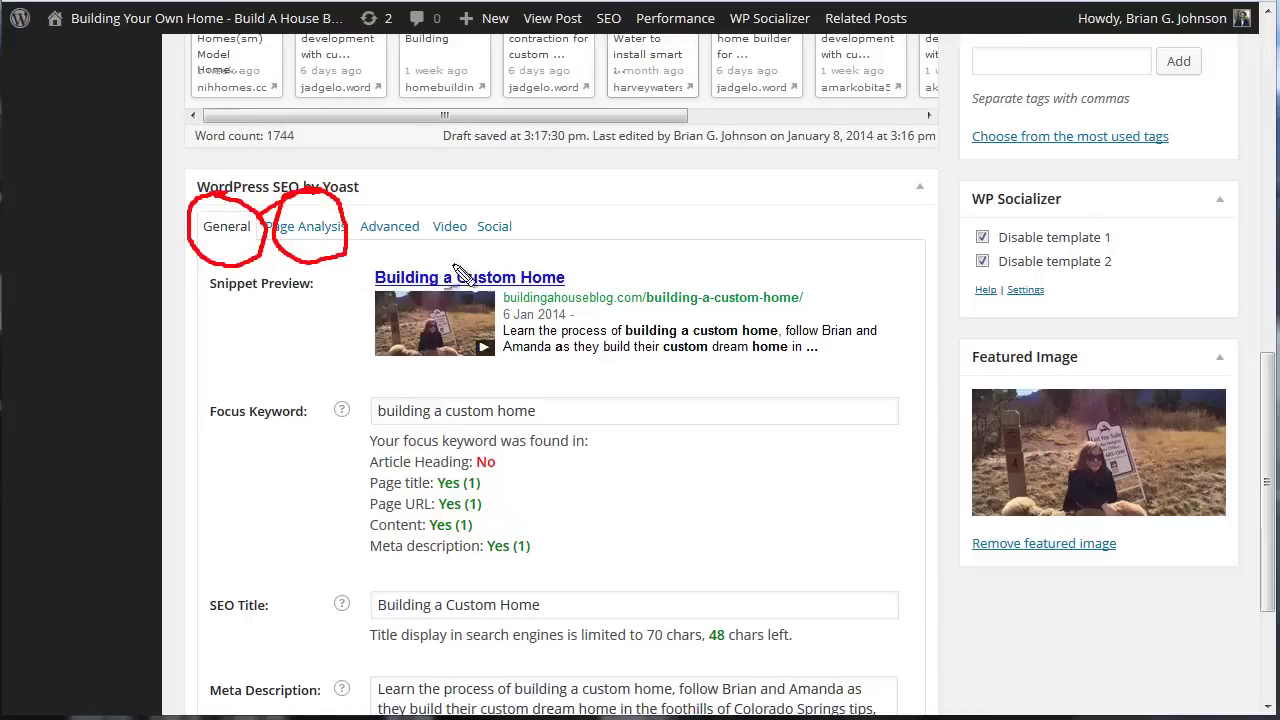
{"action": "mouse_move", "coordinate": [576, 186]}
{"action": "left_mouse_down"}
{"action": "mouse_move", "coordinate": [455, 212]}
{"action": "mouse_move", "coordinate": [460, 190]}
{"action": "mouse_move", "coordinate": [490, 210]}
{"action": "left_mouse_up"}
{"action": "left_click_drag", "start_coordinate": [772, 259], "coordinate": [794, 255]}
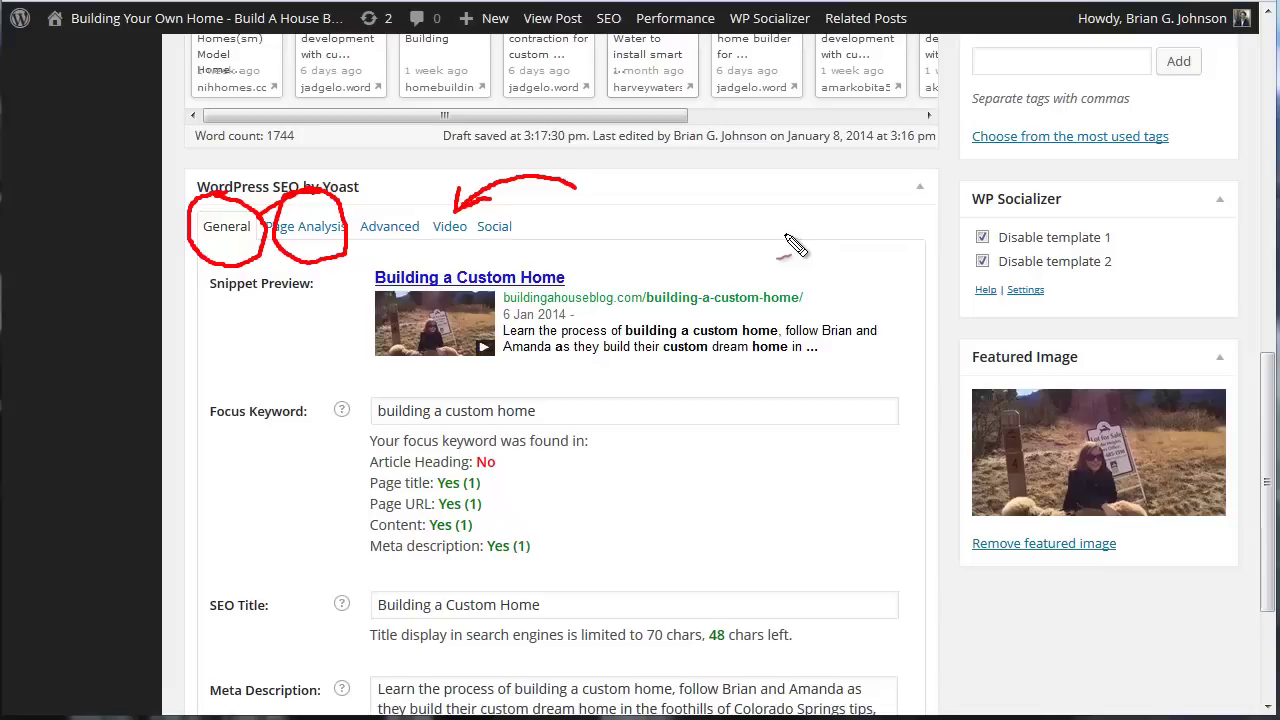
- Mark the Snippet Preview and its video thumbnail in red, and clear all annotations
{"action": "mouse_move", "coordinate": [205, 312]}
{"action": "left_mouse_down"}
{"action": "mouse_move", "coordinate": [300, 305]}
{"action": "mouse_move", "coordinate": [276, 336]}
{"action": "left_mouse_up"}
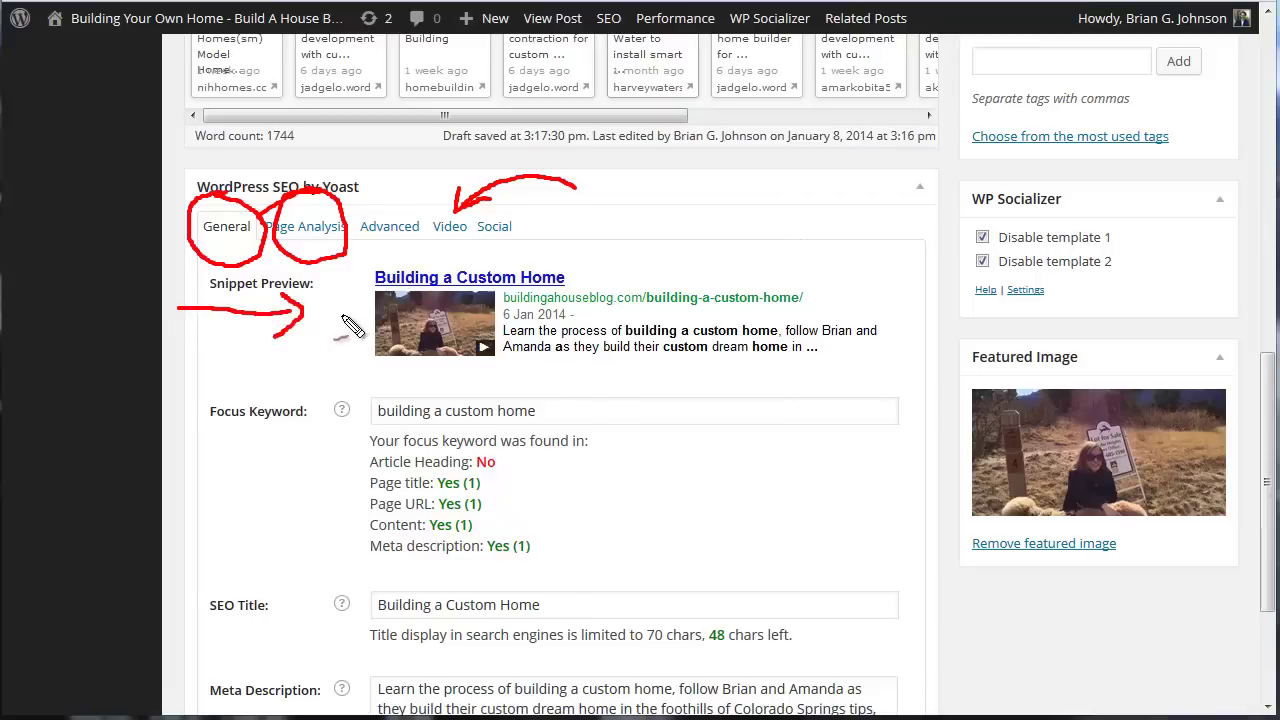
{"action": "mouse_move", "coordinate": [376, 287]}
{"action": "left_mouse_down"}
{"action": "mouse_move", "coordinate": [378, 352]}
{"action": "mouse_move", "coordinate": [495, 355]}
{"action": "mouse_move", "coordinate": [445, 288]}
{"action": "mouse_move", "coordinate": [375, 295]}
{"action": "left_mouse_up"}
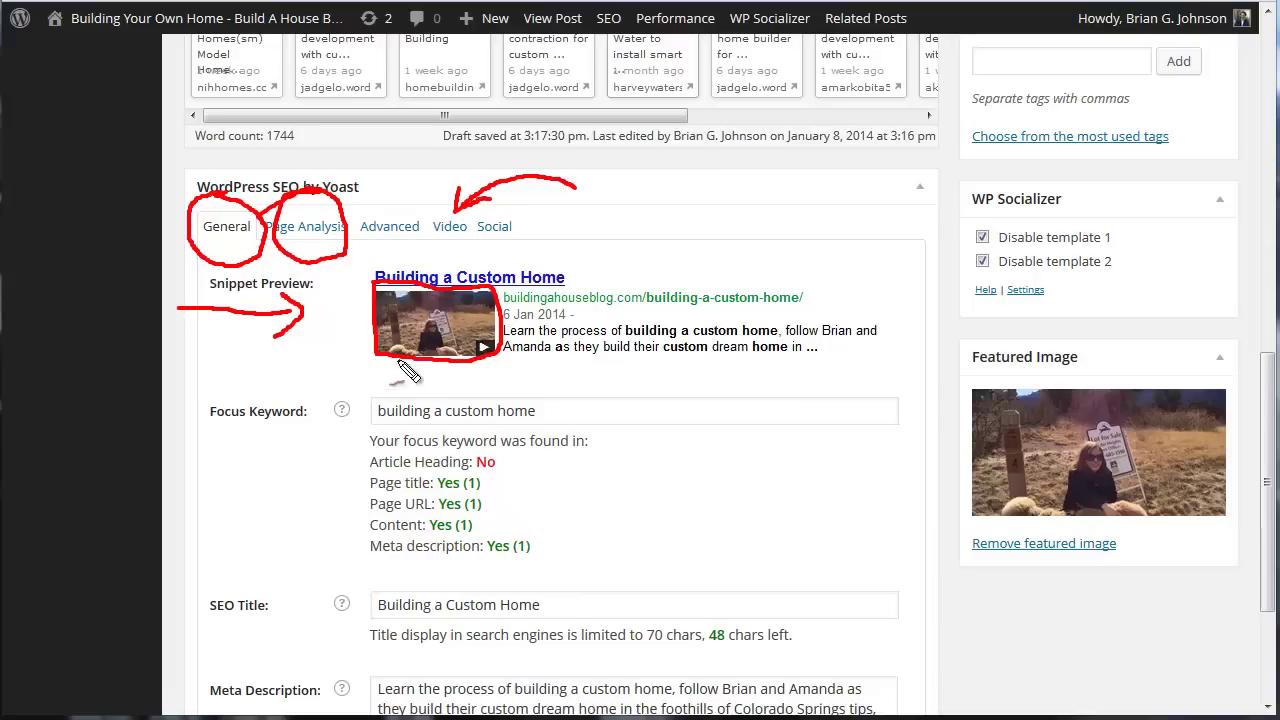
{"action": "key", "text": "Escape"}
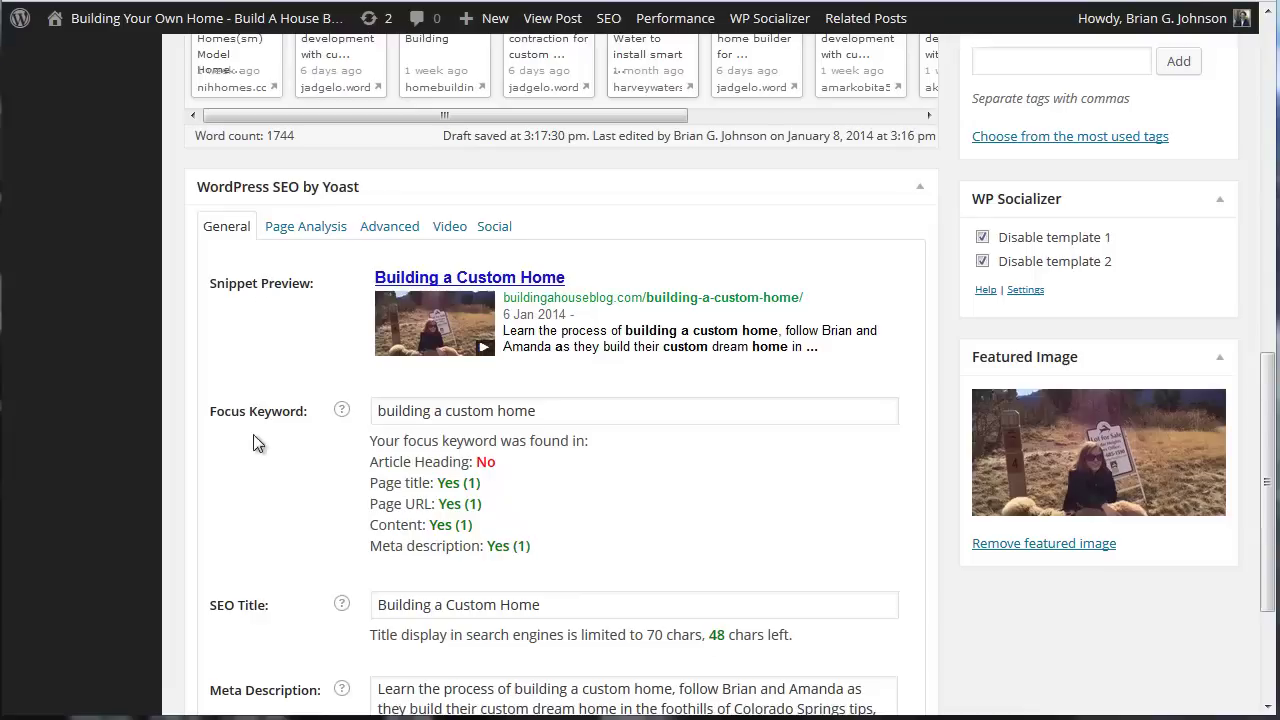
- Review the post's SEO Title, Meta Description and main title, and briefly mark the Focus Keyword field in red
{"action": "scroll", "coordinate": [227, 481], "scroll_direction": "down", "scroll_amount": 2}
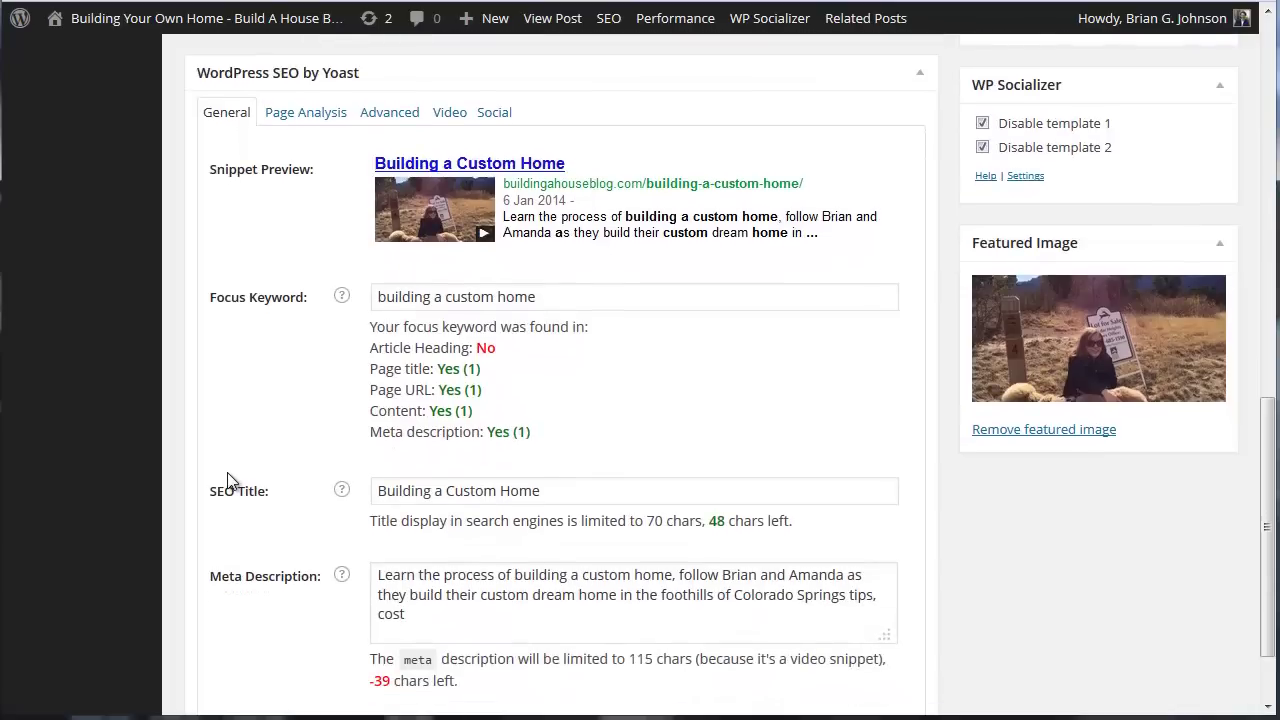
{"action": "scroll", "coordinate": [231, 457], "scroll_direction": "up", "scroll_amount": 12}
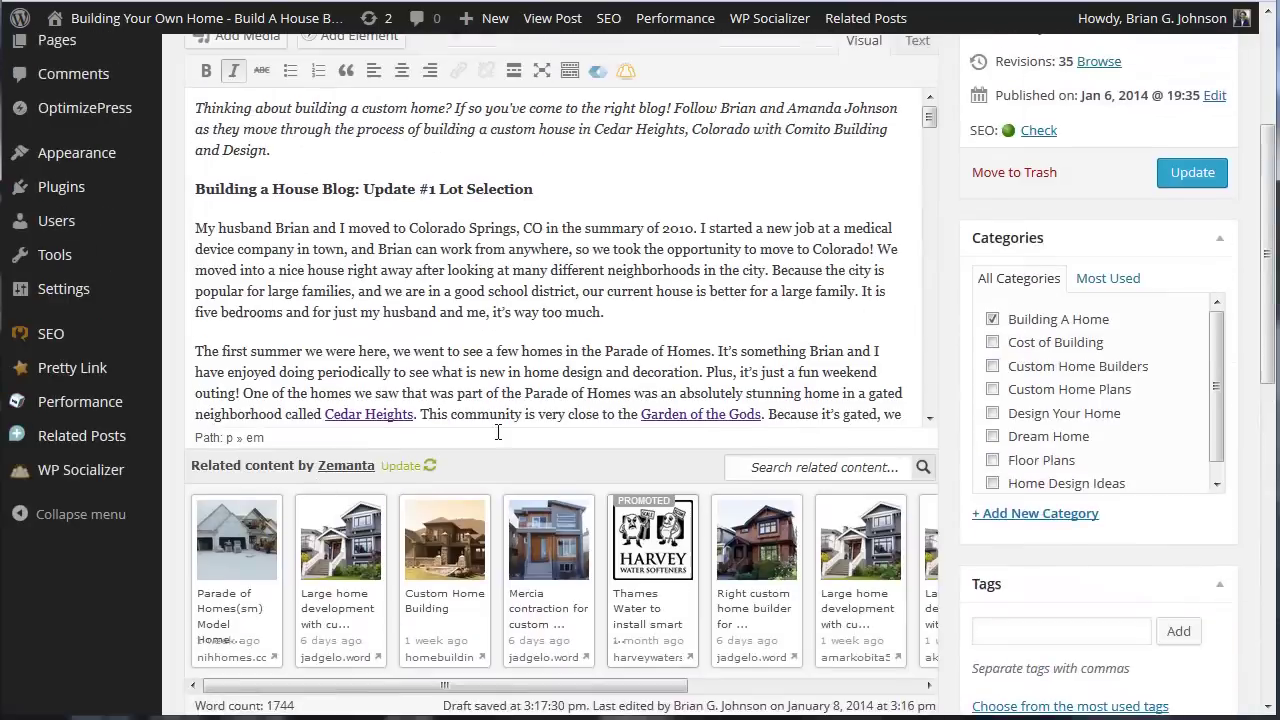
{"action": "scroll", "coordinate": [497, 432], "scroll_direction": "up", "scroll_amount": 5}
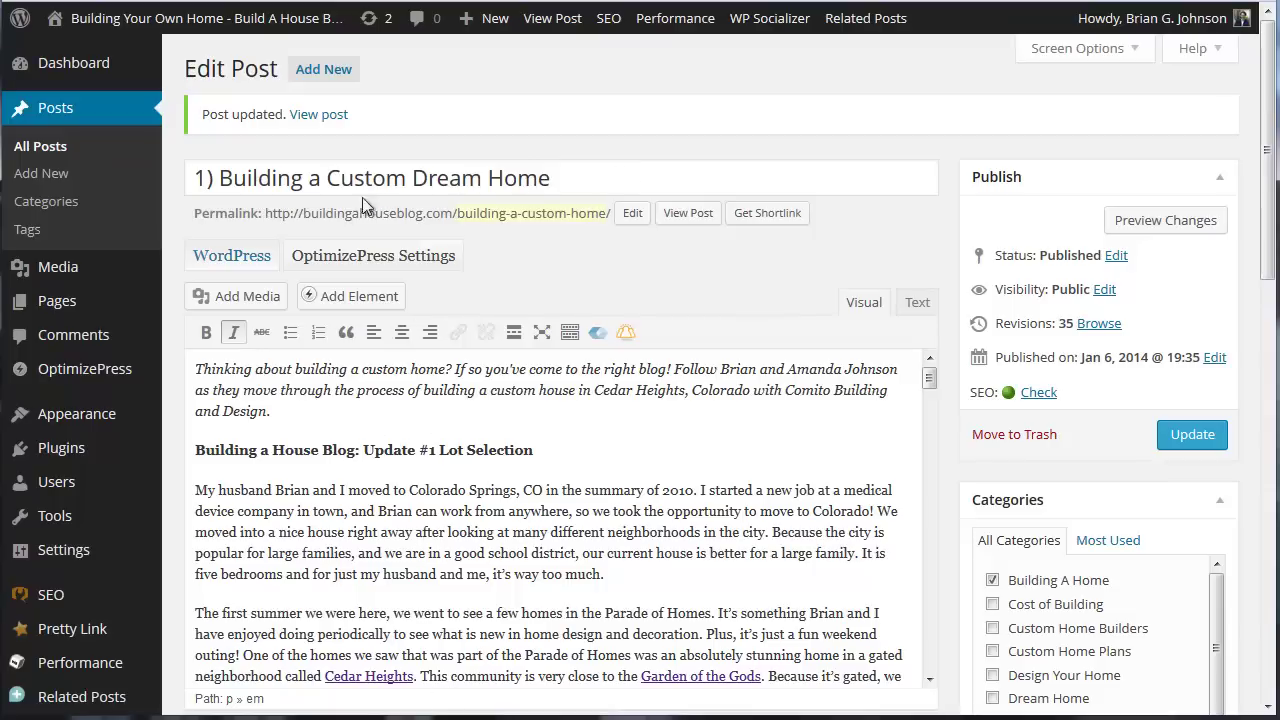
{"action": "scroll", "coordinate": [1040, 235], "scroll_direction": "down", "scroll_amount": 5}
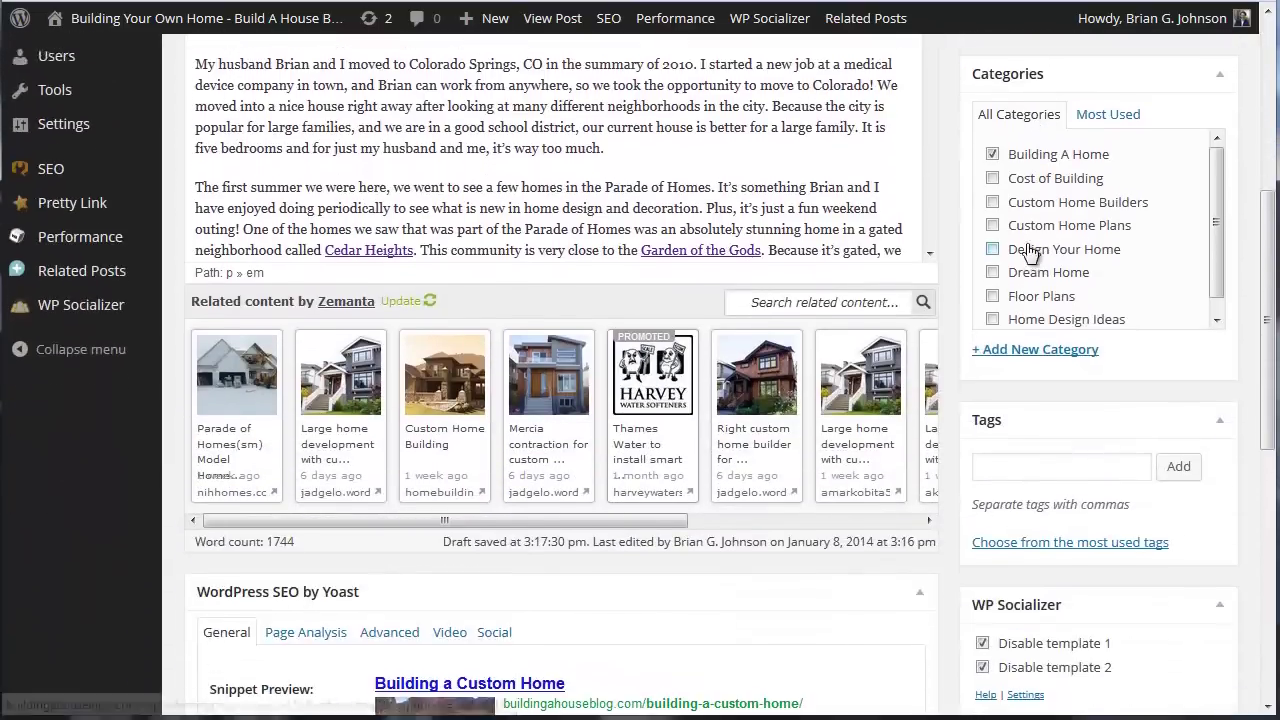
{"action": "scroll", "coordinate": [904, 478], "scroll_direction": "down", "scroll_amount": 4}
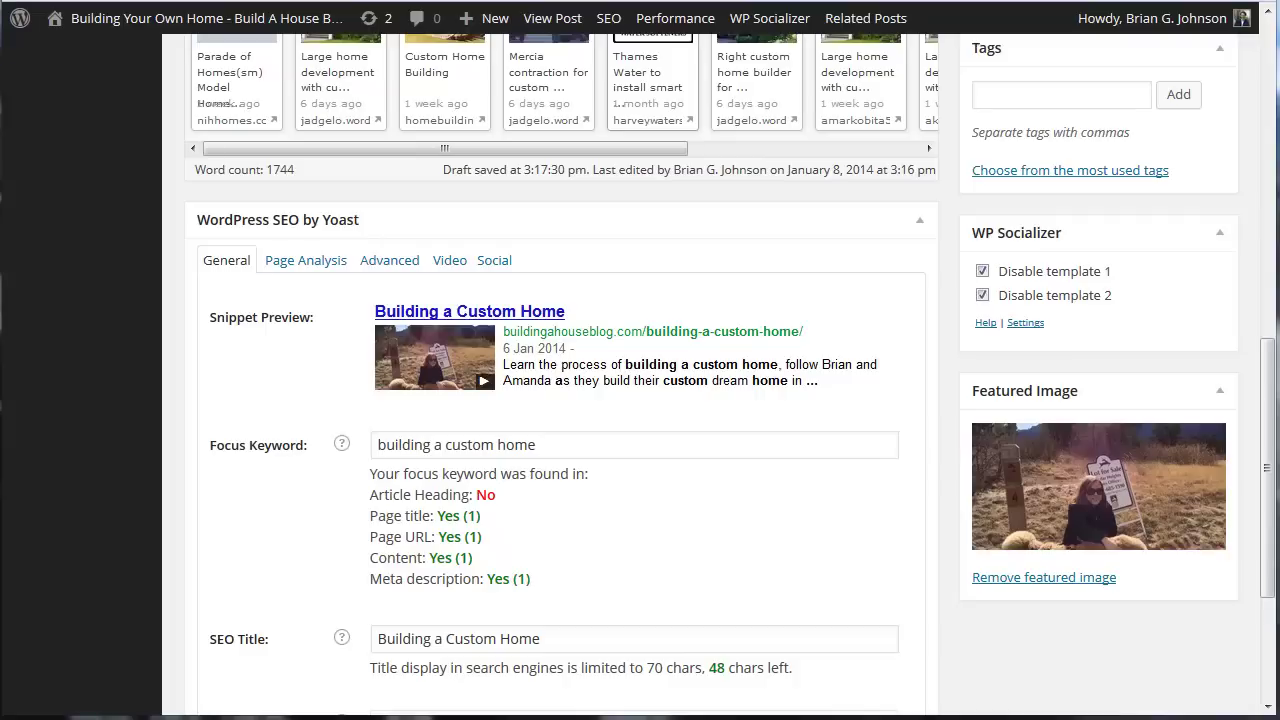
{"action": "mouse_move", "coordinate": [408, 422]}
{"action": "left_mouse_down"}
{"action": "mouse_move", "coordinate": [405, 478]}
{"action": "mouse_move", "coordinate": [590, 428]}
{"action": "mouse_move", "coordinate": [386, 419]}
{"action": "left_mouse_up"}
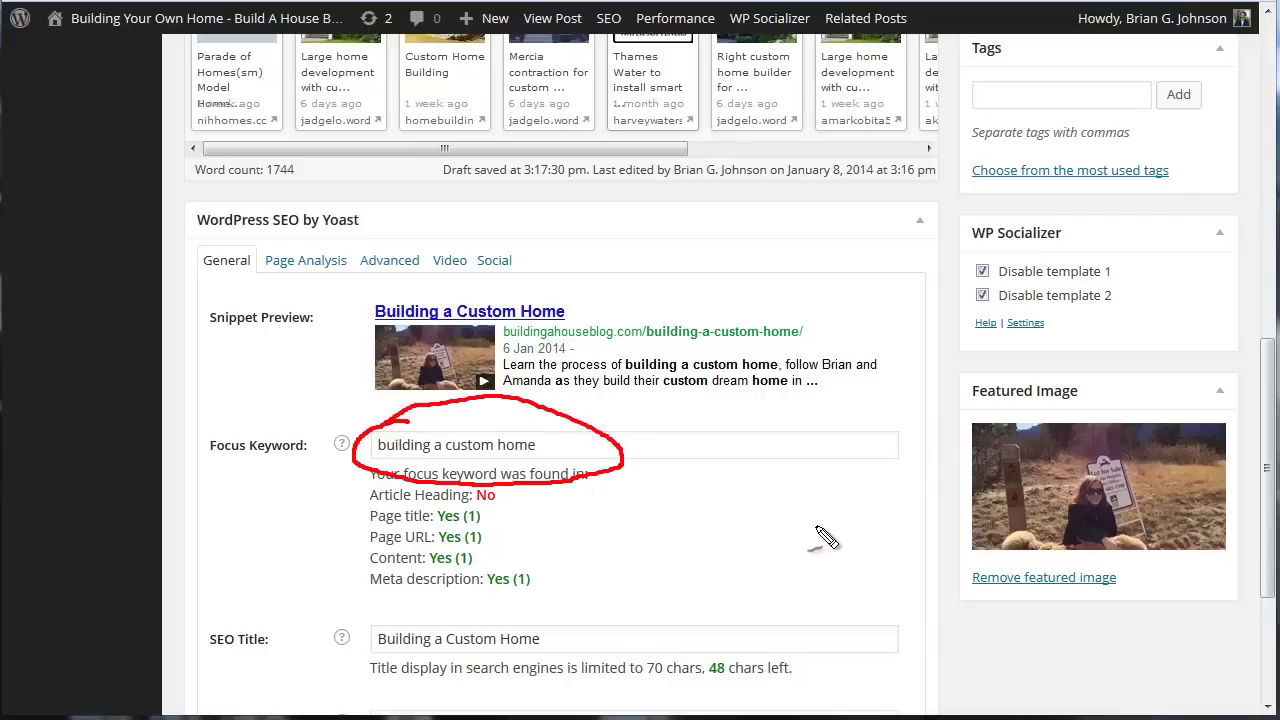
{"action": "key", "text": "Escape"}
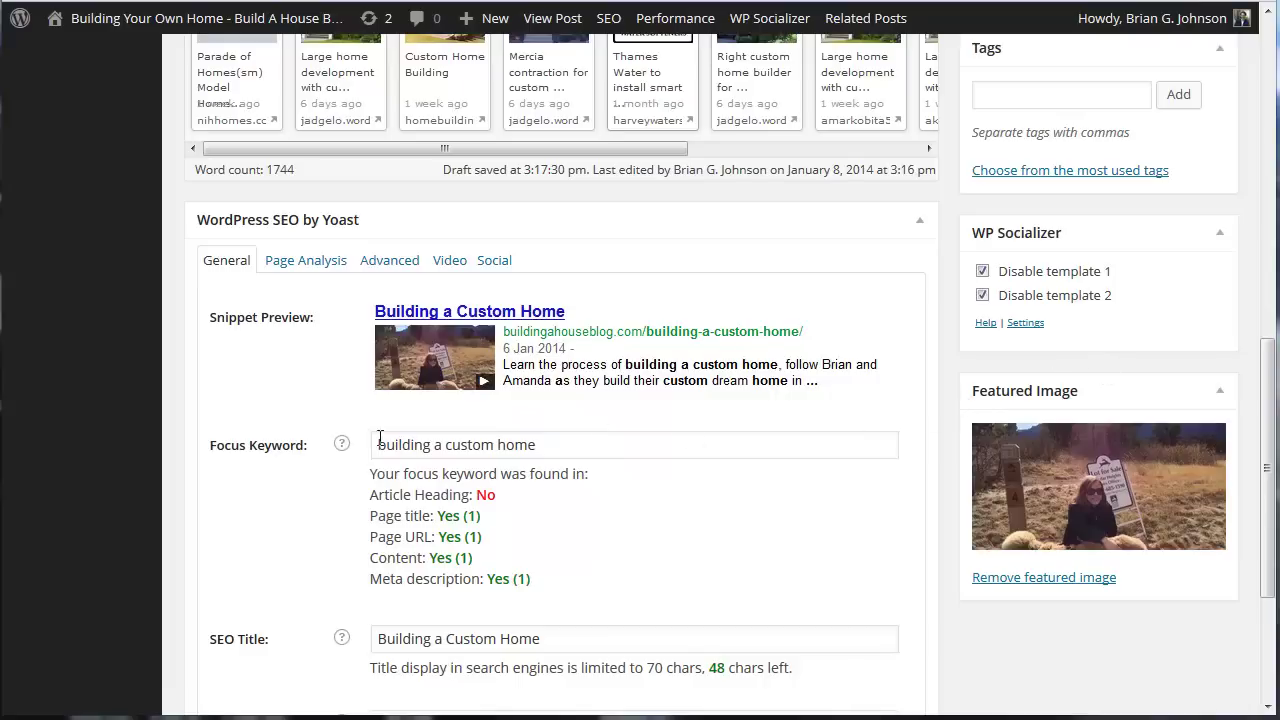
- Open the published "1) Building a Custom Dream Home" post from the Building A Home category archive to view it, and return to its editor
{"action": "scroll", "coordinate": [171, 465], "scroll_direction": "up", "scroll_amount": 10}
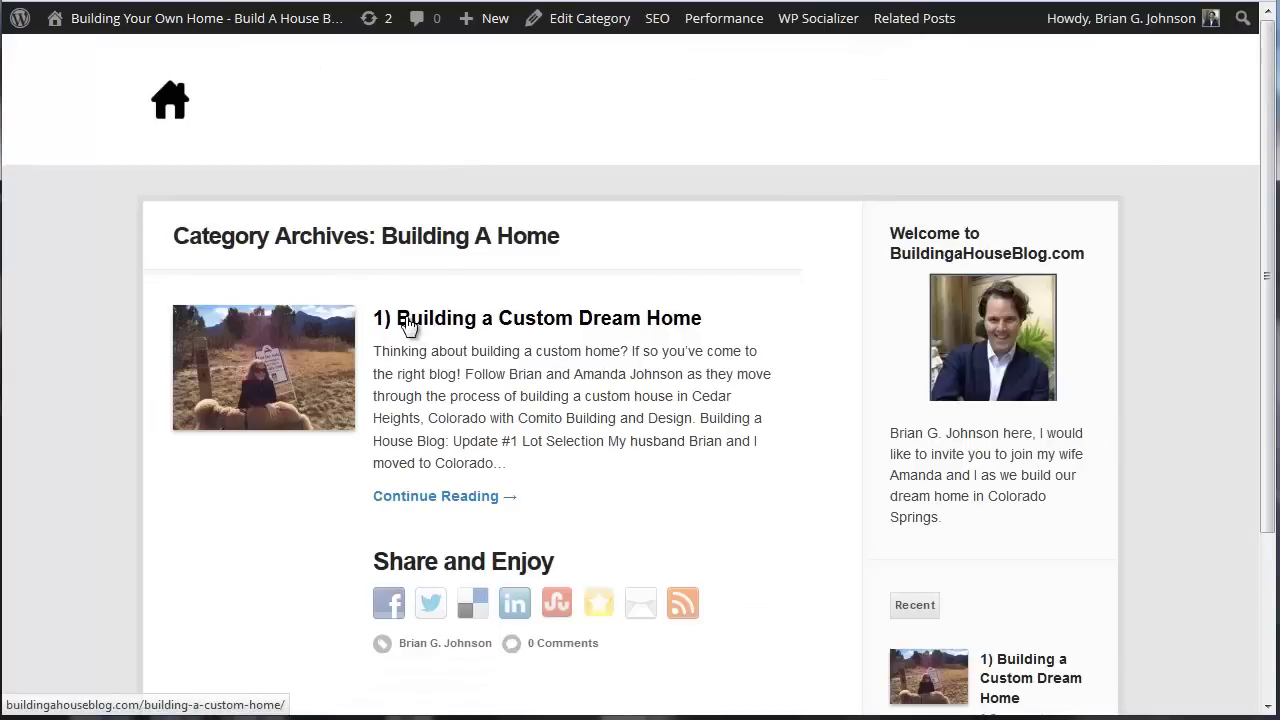
{"action": "left_click", "coordinate": [590, 343]}
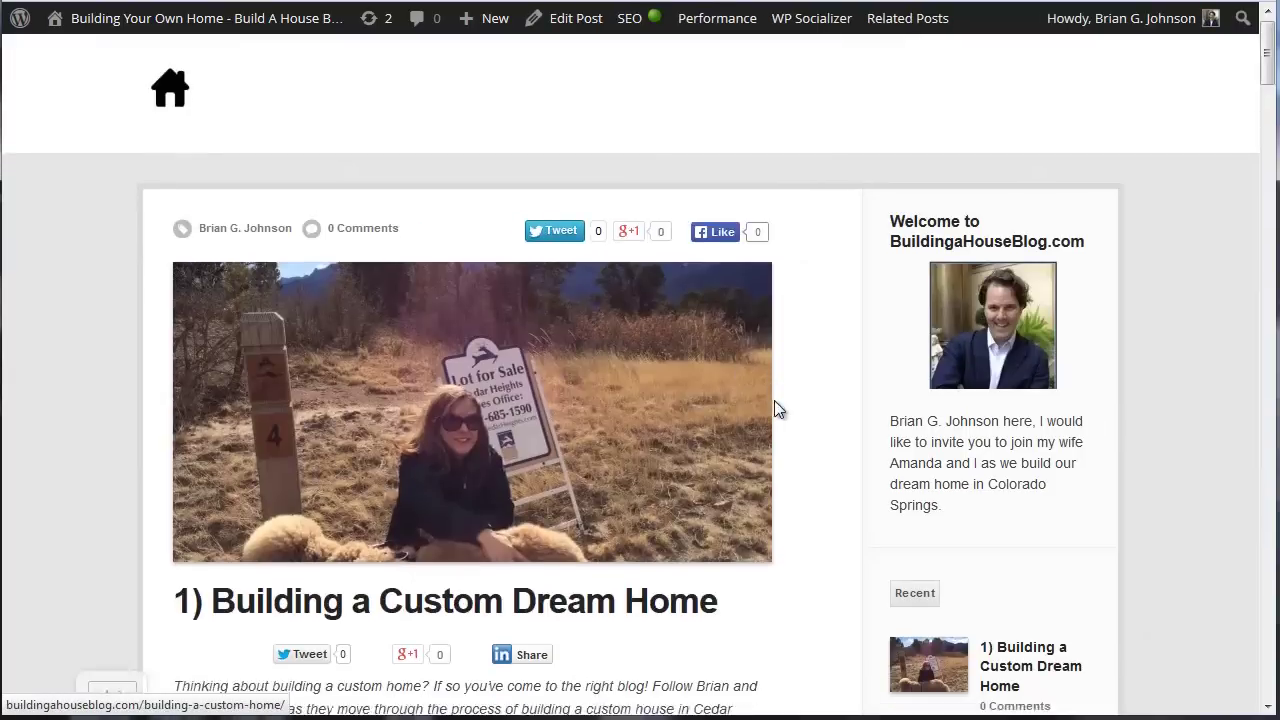
{"action": "scroll", "coordinate": [740, 410], "scroll_direction": "down", "scroll_amount": 2}
{"action": "left_click_drag", "start_coordinate": [729, 413], "coordinate": [461, 397]}
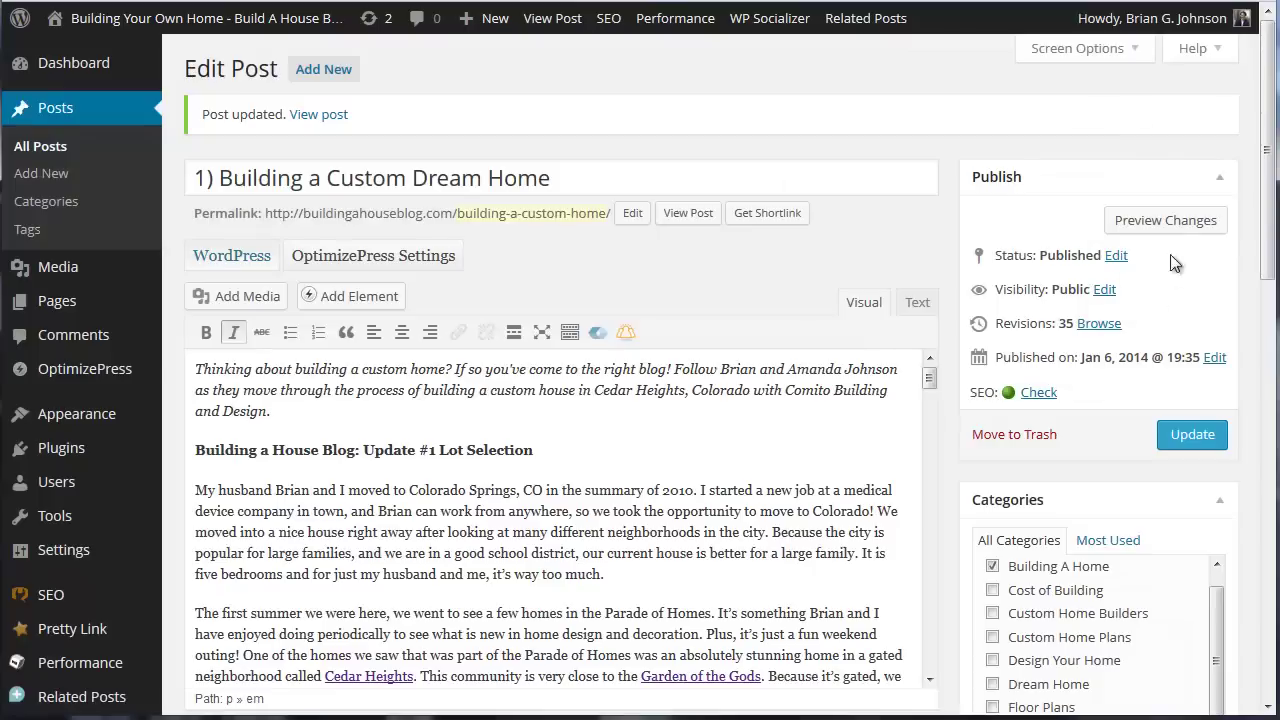
{"action": "scroll", "coordinate": [1054, 586], "scroll_direction": "down", "scroll_amount": 6}
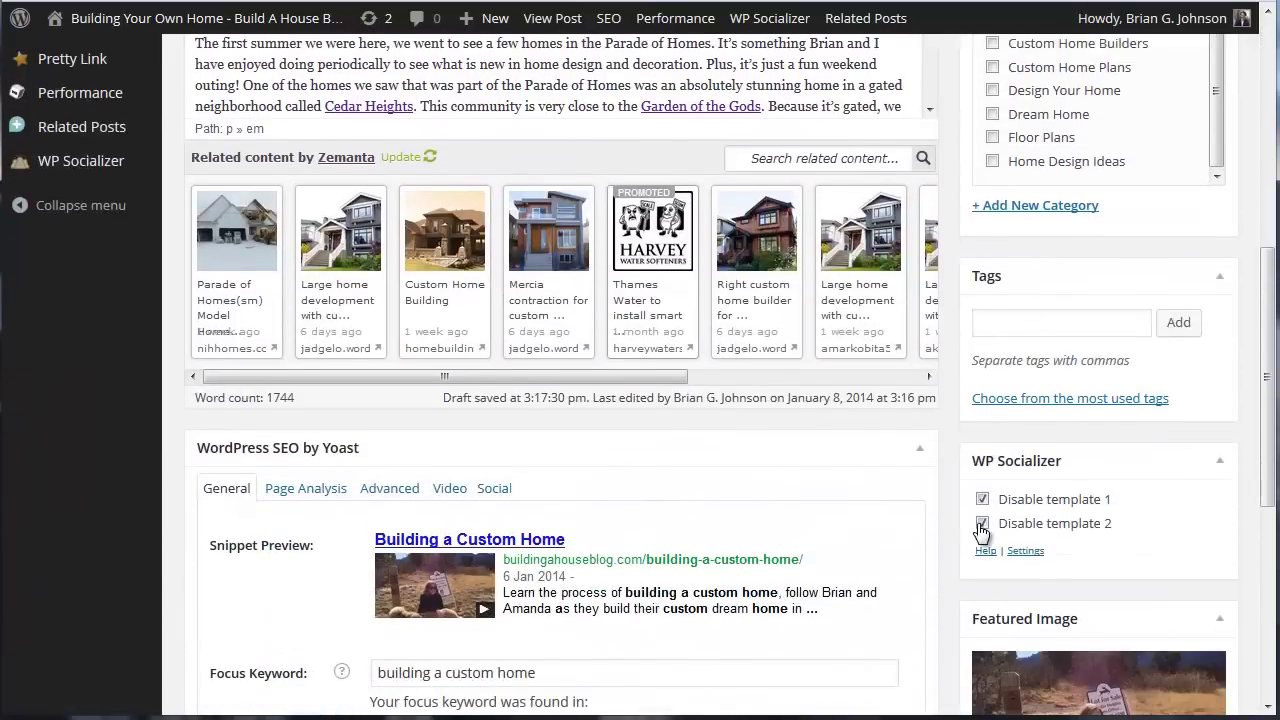
- Update the published "1) Building a Custom Dream Home" post with both WP Socializer templates disabled
{"action": "scroll", "coordinate": [1165, 390], "scroll_direction": "up", "scroll_amount": 2}
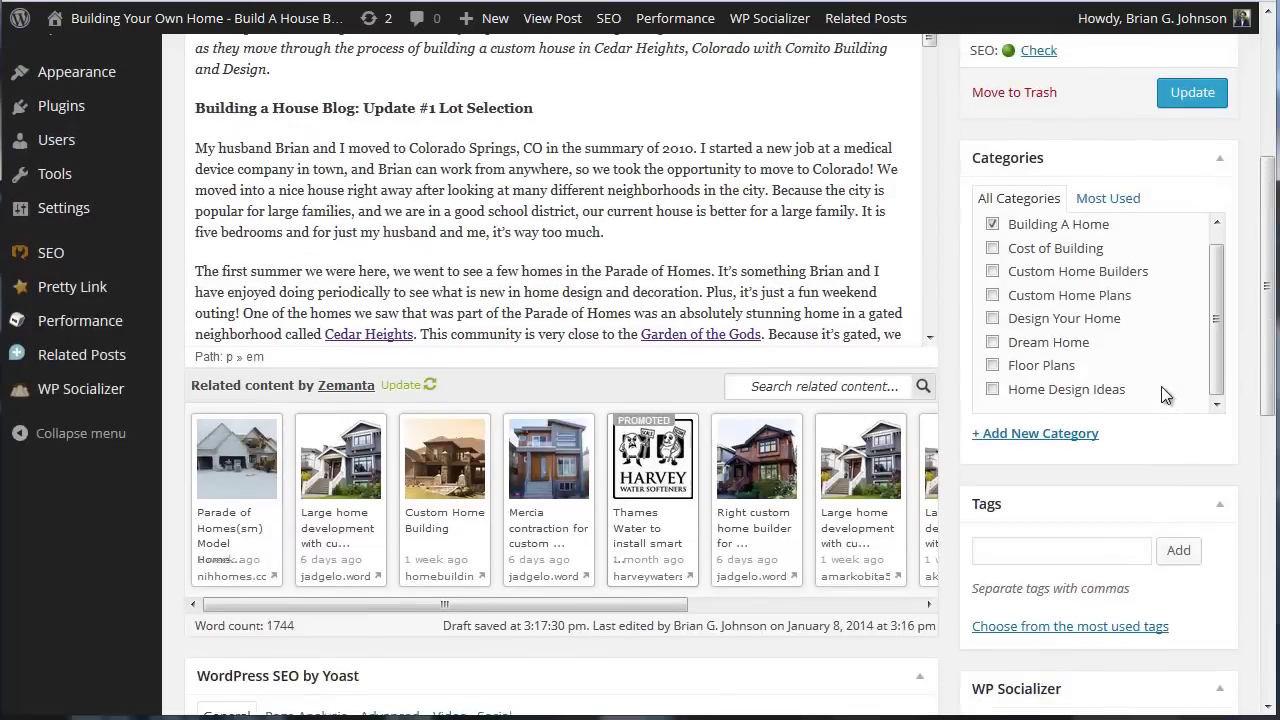
{"action": "left_click", "coordinate": [1204, 100]}
{"action": "scroll", "coordinate": [938, 535], "scroll_direction": "down", "scroll_amount": 1}
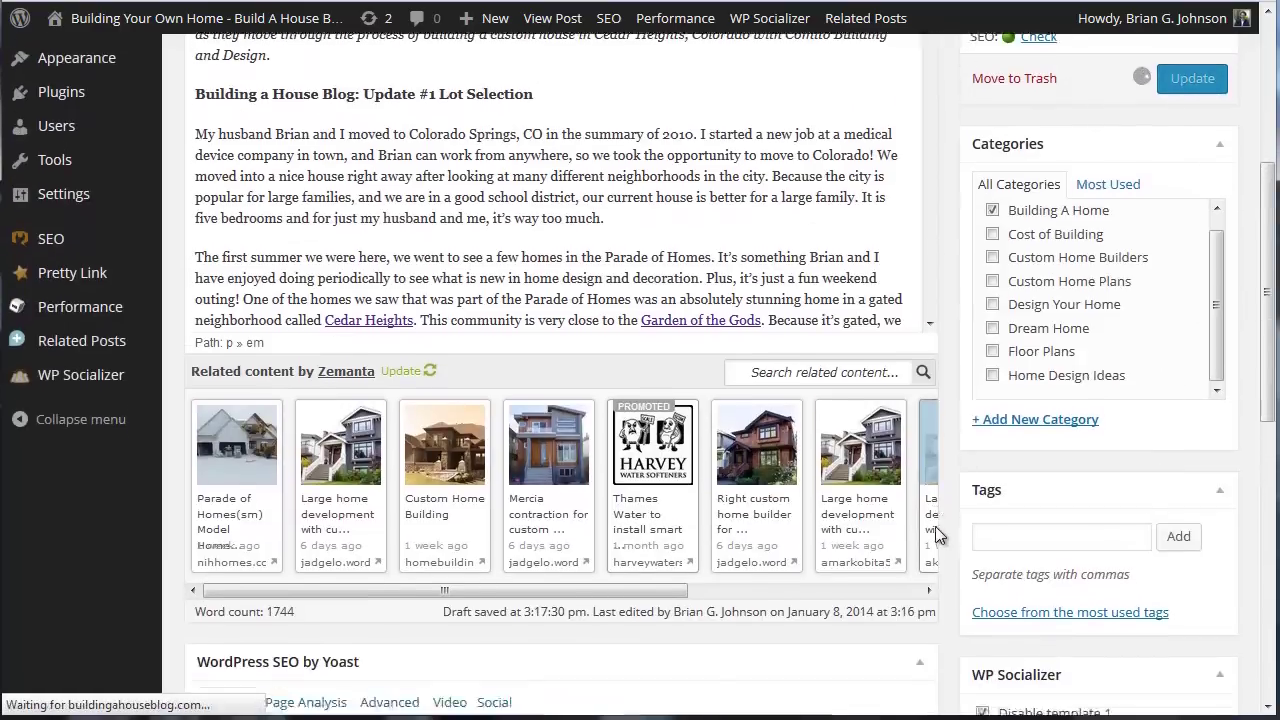
{"action": "scroll", "coordinate": [938, 535], "scroll_direction": "down", "scroll_amount": 2}
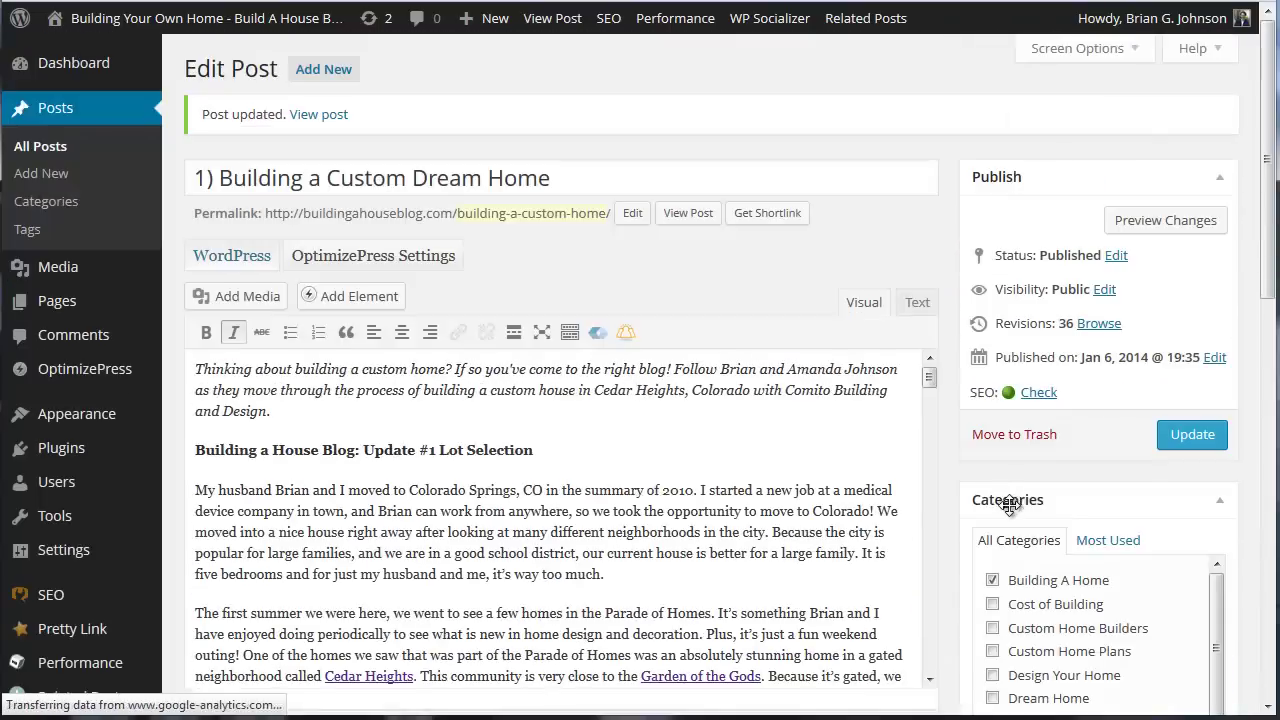
- View the published post on the site and highlight its main title "1) Building a Custom Dream Home"
{"action": "scroll", "coordinate": [964, 518], "scroll_direction": "down", "scroll_amount": 5}
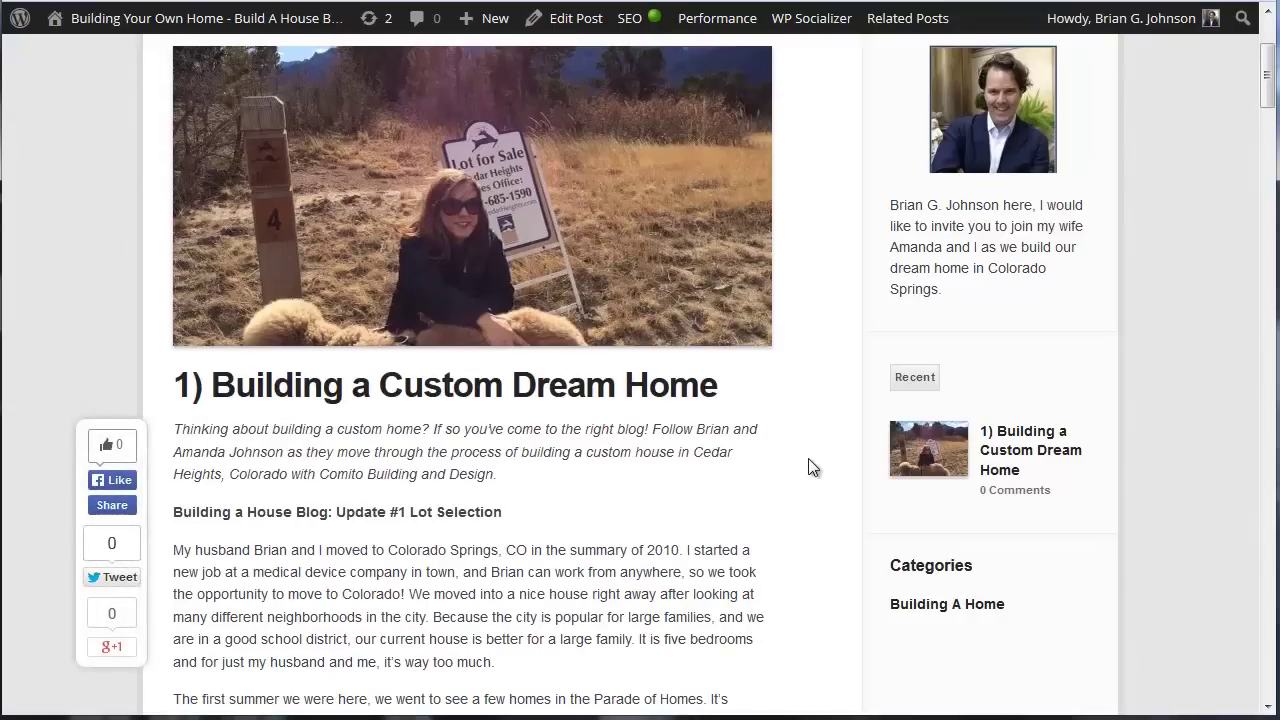
{"action": "scroll", "coordinate": [812, 467], "scroll_direction": "up", "scroll_amount": 2}
{"action": "scroll", "coordinate": [816, 462], "scroll_direction": "down", "scroll_amount": 3}
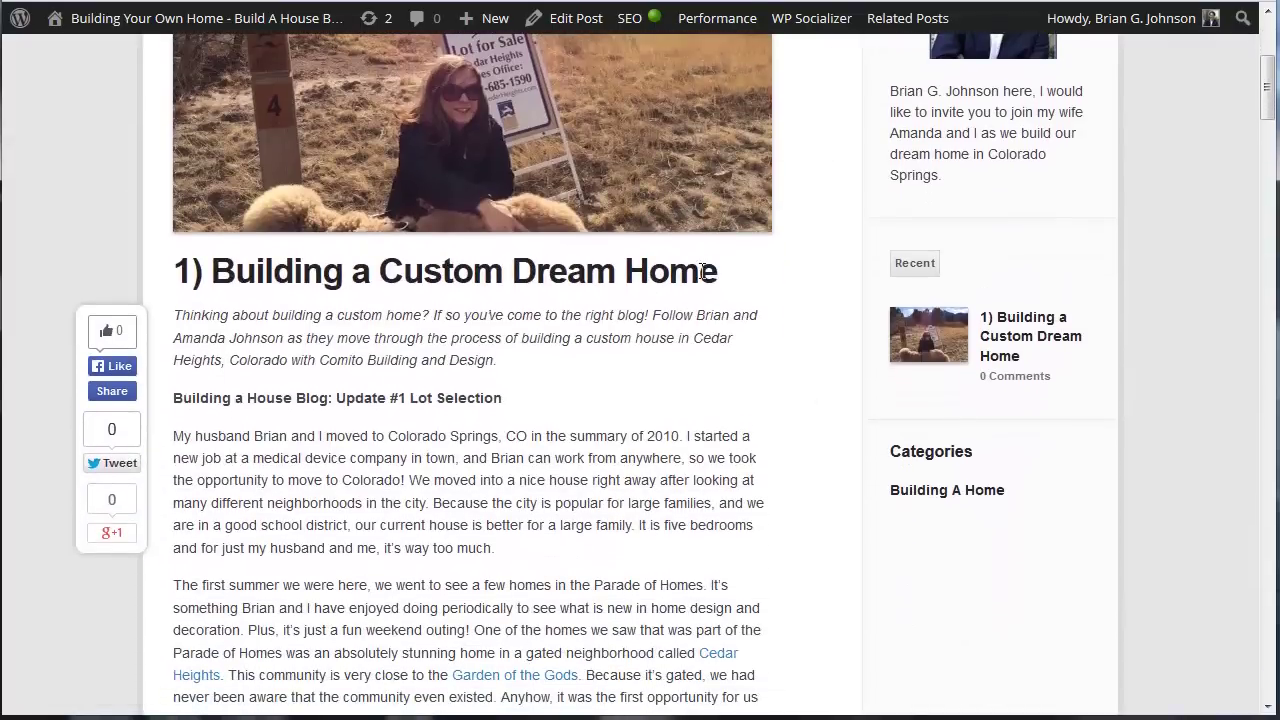
{"action": "left_click_drag", "start_coordinate": [728, 274], "coordinate": [173, 277]}
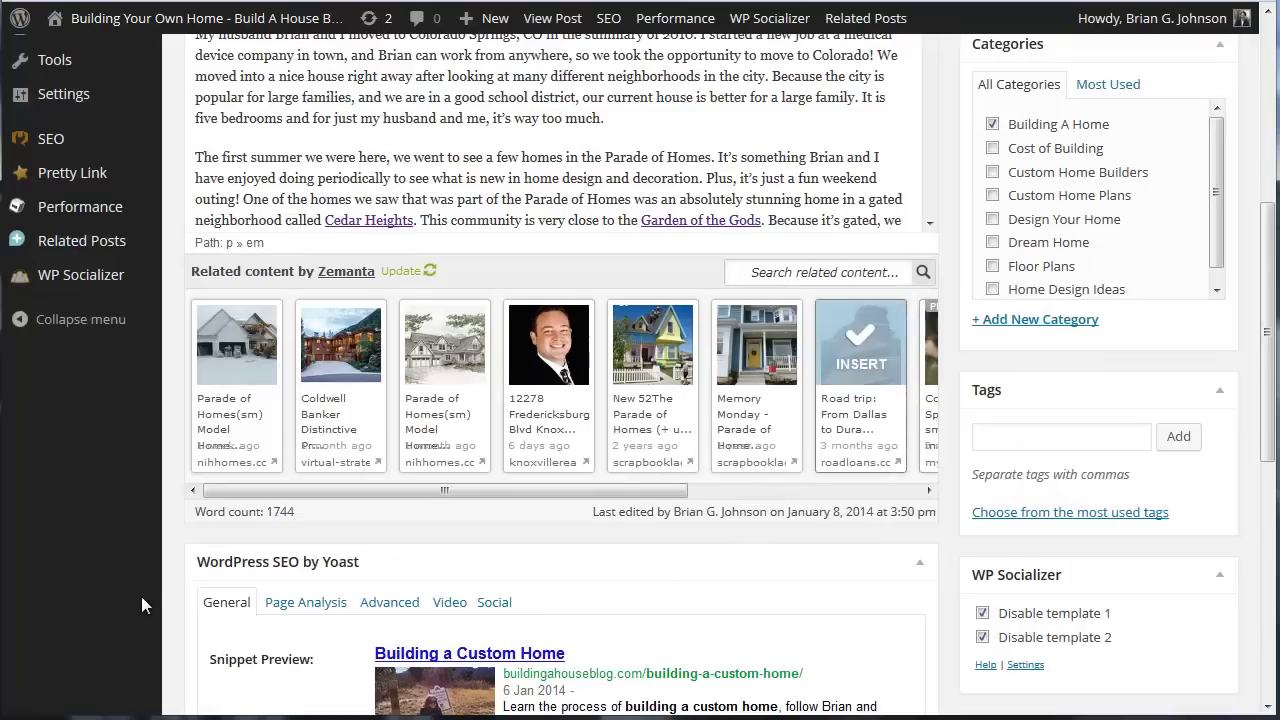
- Compare the Focus Keyword and General SEO settings with the post's title and body text in the editor
{"action": "scroll", "coordinate": [141, 596], "scroll_direction": "down", "scroll_amount": 4}
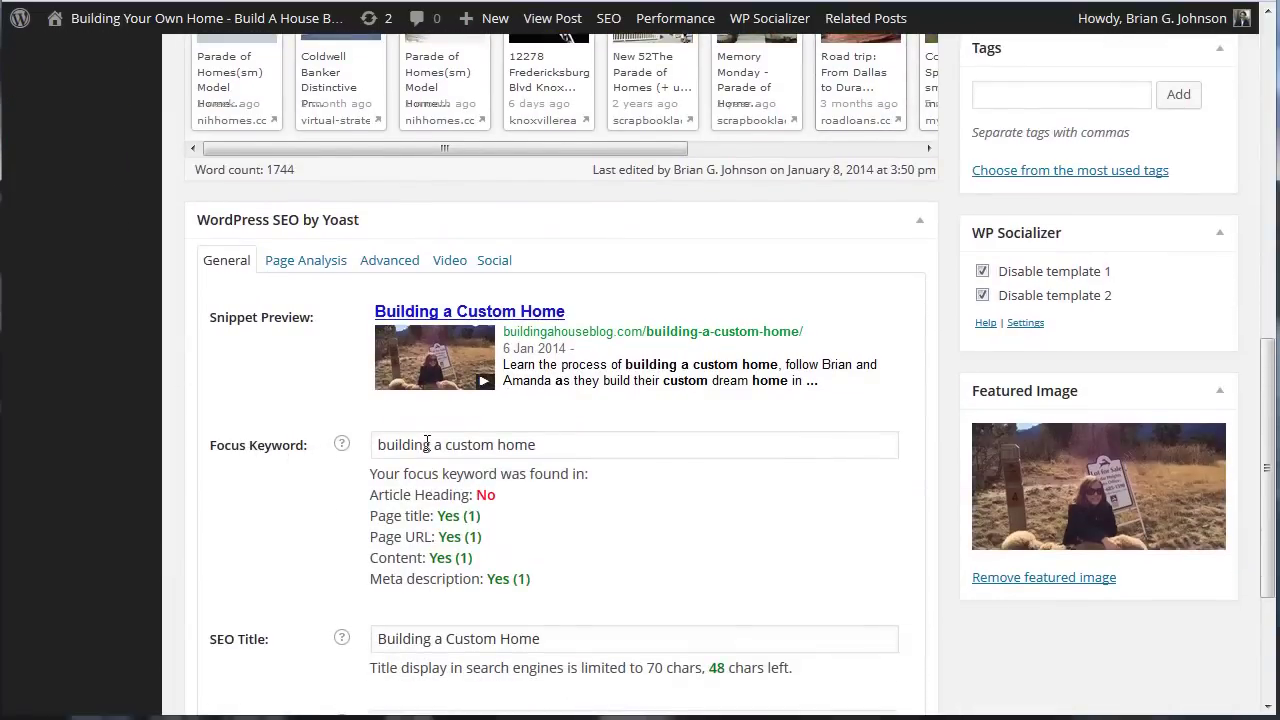
{"action": "scroll", "coordinate": [1036, 343], "scroll_direction": "up", "scroll_amount": 3}
{"action": "scroll", "coordinate": [1036, 343], "scroll_direction": "up", "scroll_amount": 3}
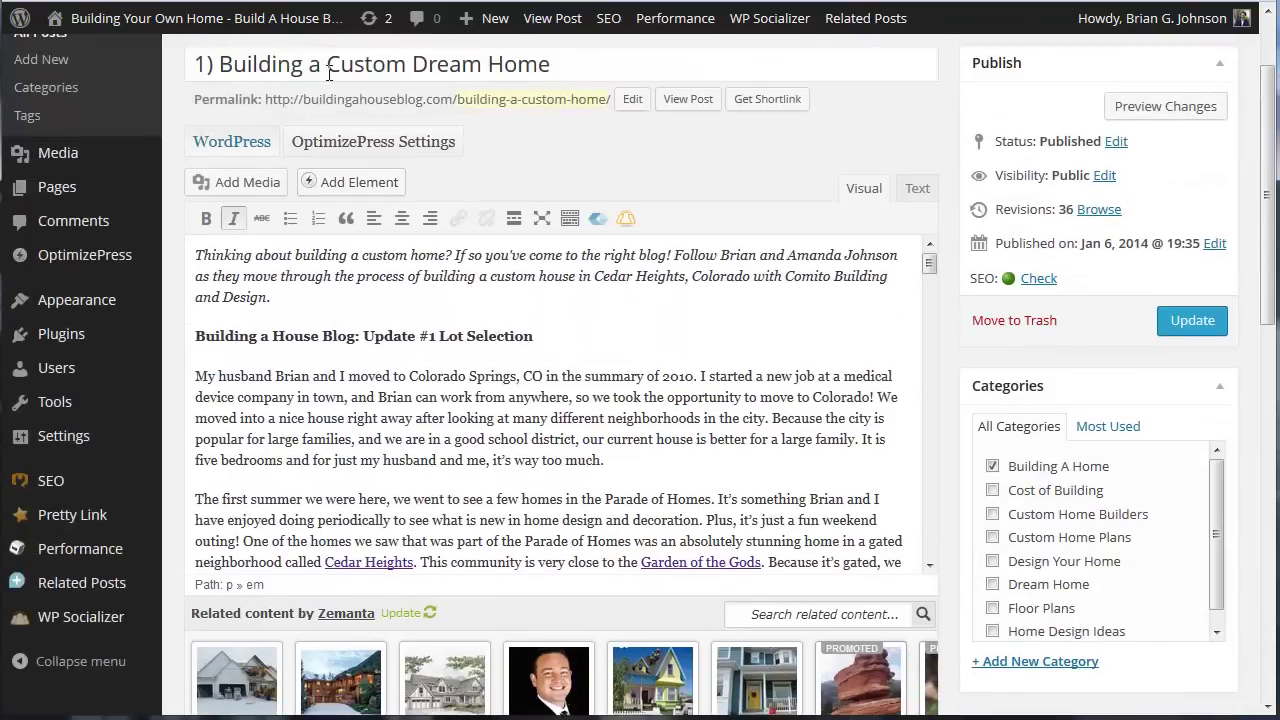
{"action": "scroll", "coordinate": [272, 441], "scroll_direction": "down", "scroll_amount": 5}
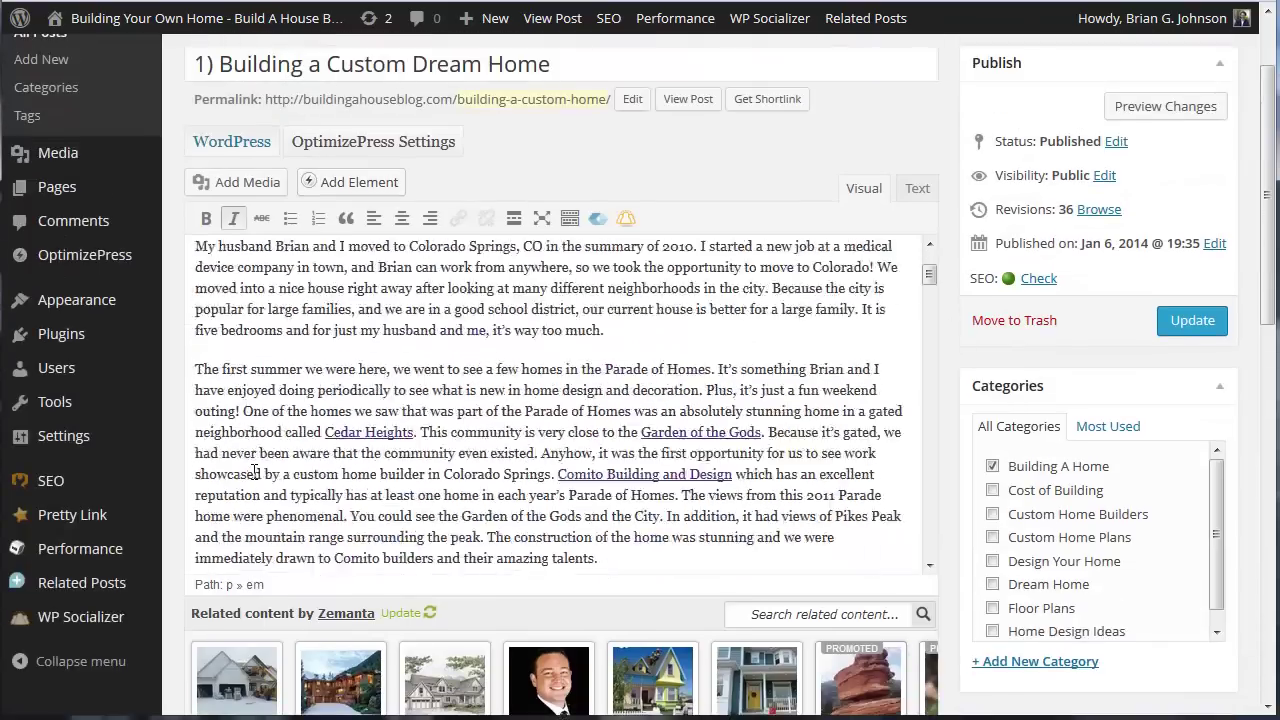
{"action": "scroll", "coordinate": [164, 566], "scroll_direction": "down", "scroll_amount": 7}
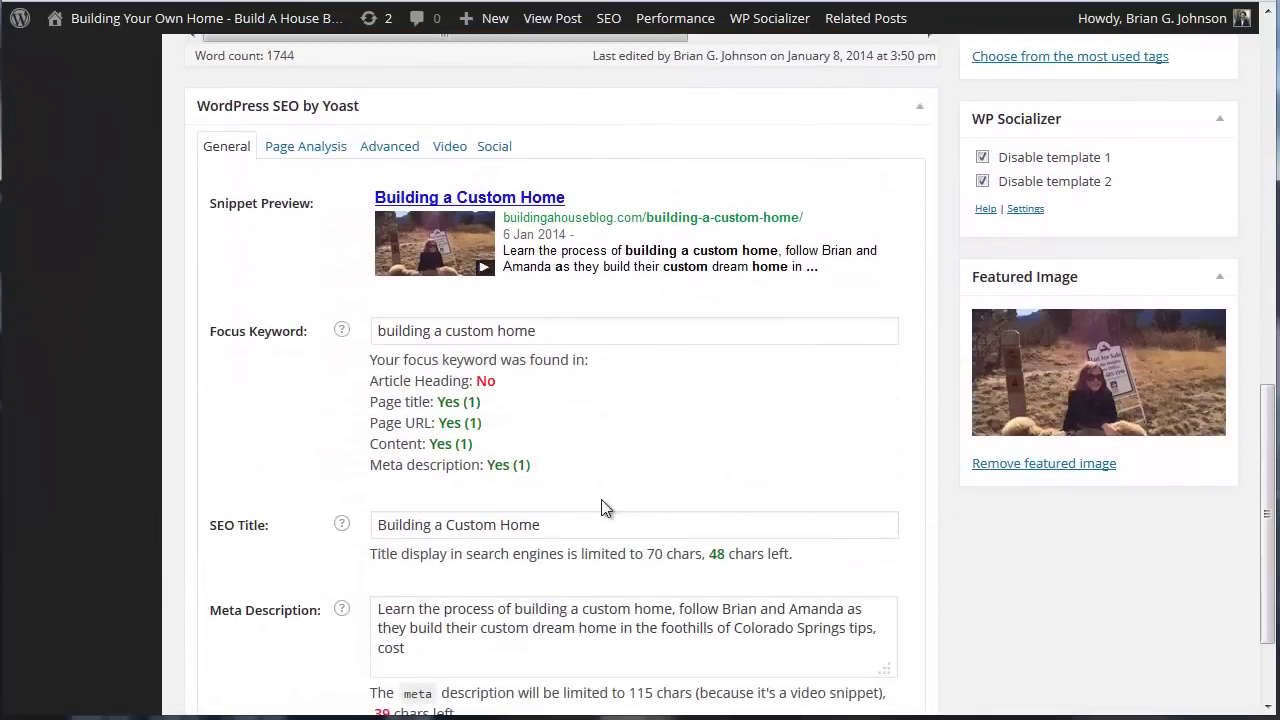
{"action": "scroll", "coordinate": [717, 463], "scroll_direction": "down", "scroll_amount": 1}
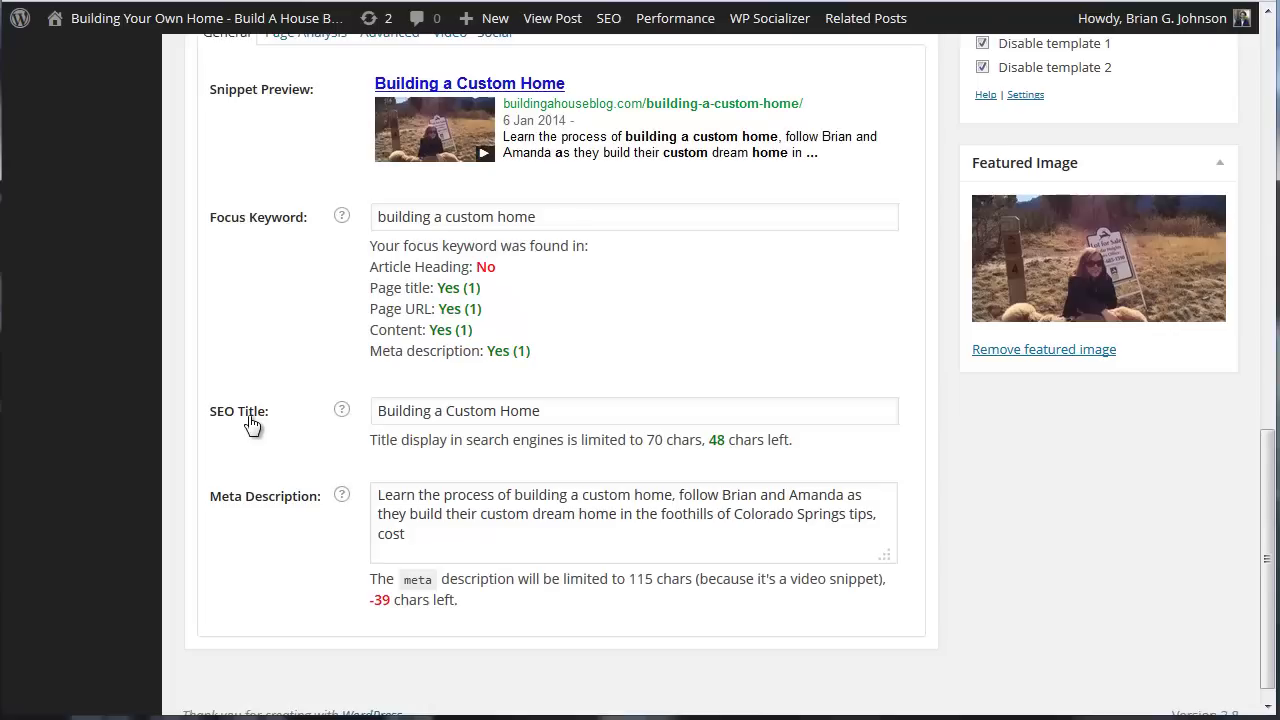
- Highlight the SEO Title text briefly and show the help note for that field
{"action": "left_click", "coordinate": [572, 418]}
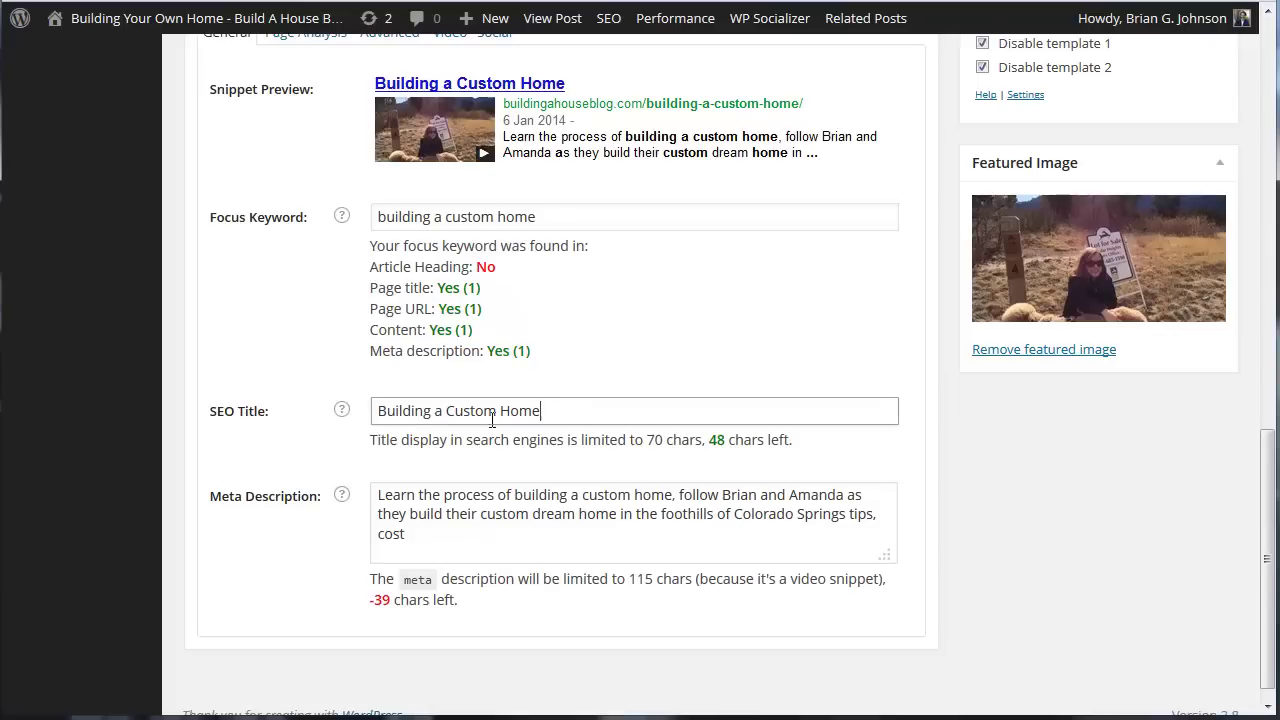
{"action": "left_click_drag", "start_coordinate": [541, 412], "coordinate": [366, 434]}
{"action": "left_click", "coordinate": [295, 433]}
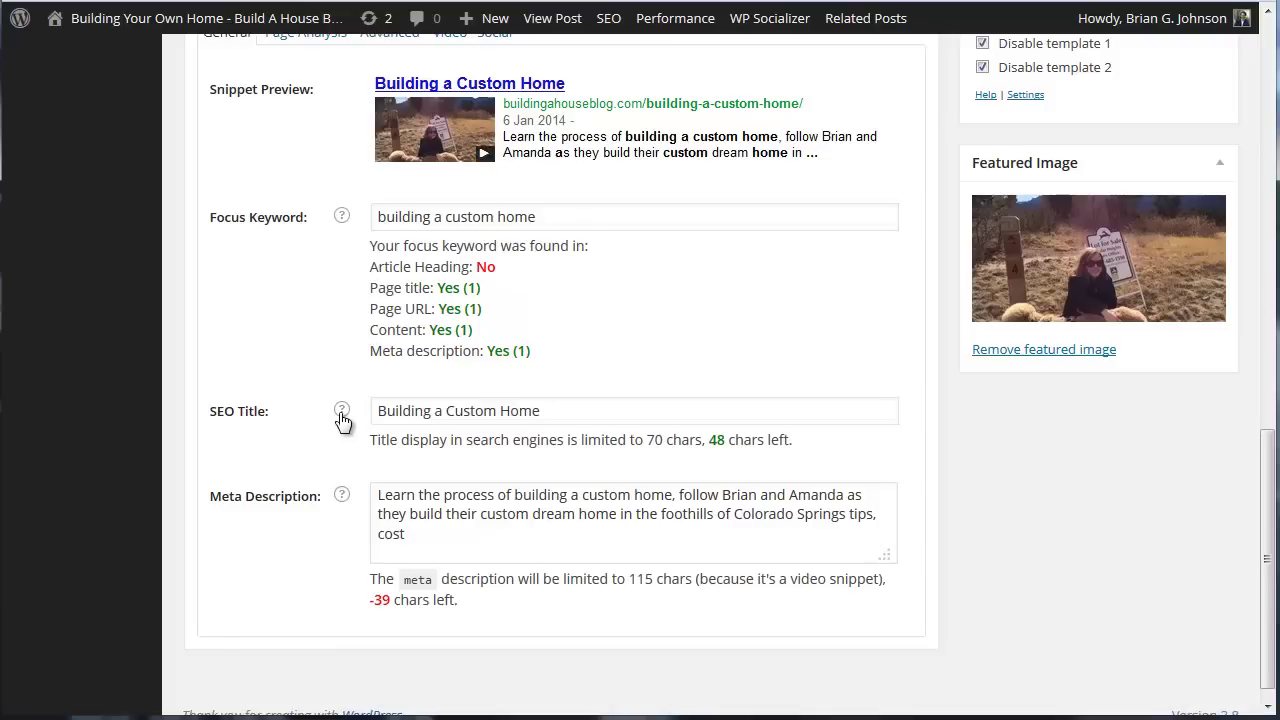
{"action": "mouse_move", "coordinate": [342, 420]}
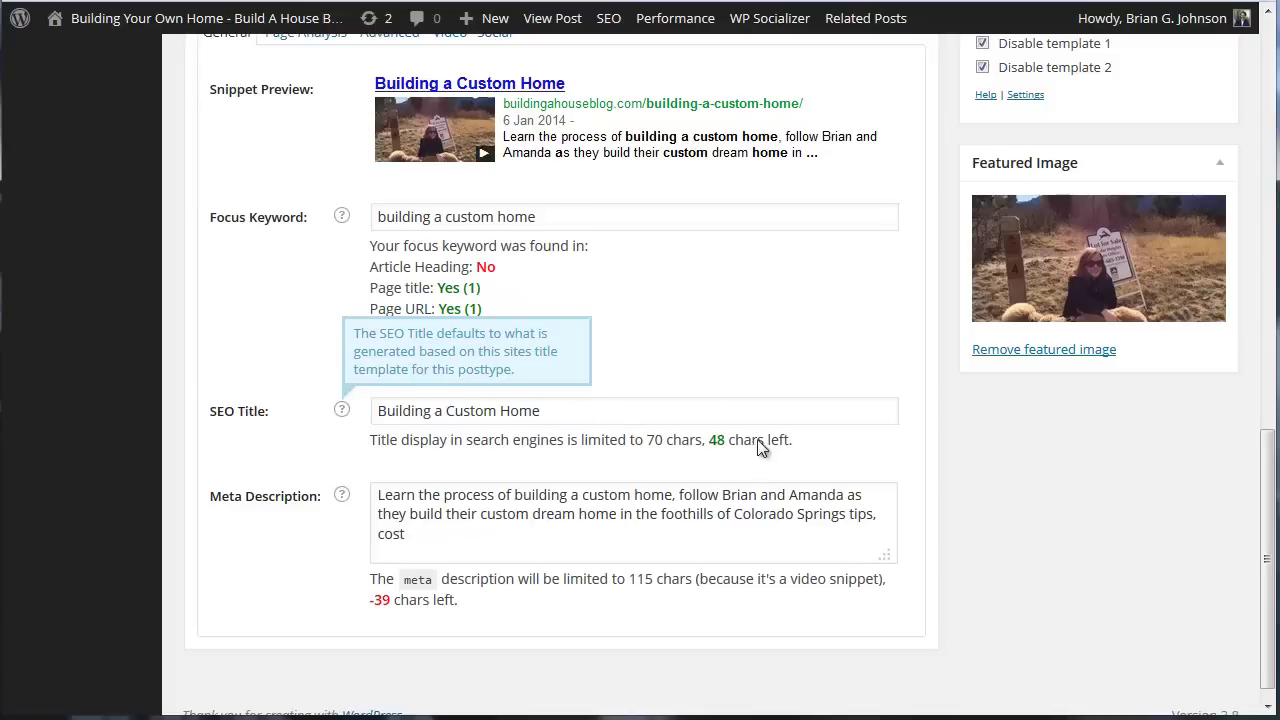
- Compare the post's main title with its SEO fields and highlight the main title in the editor
{"action": "scroll", "coordinate": [298, 210], "scroll_direction": "up", "scroll_amount": 15}
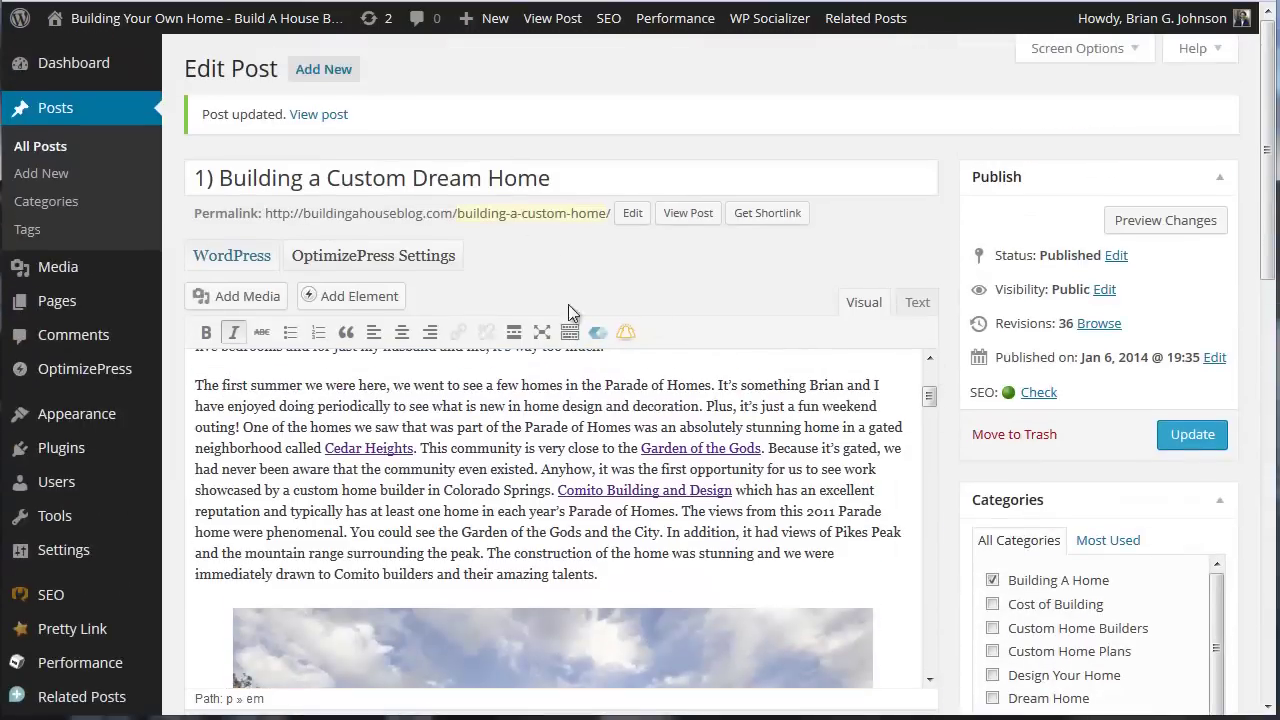
{"action": "scroll", "coordinate": [1060, 380], "scroll_direction": "down", "scroll_amount": 15}
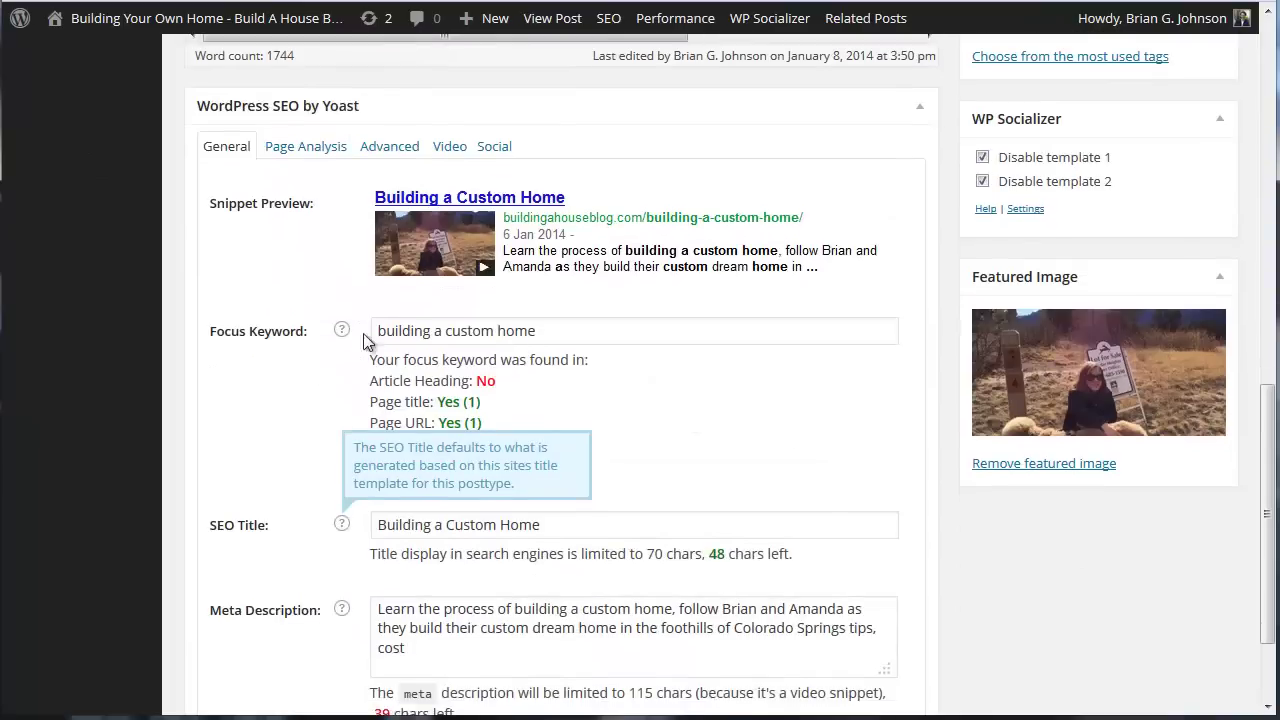
{"action": "scroll", "coordinate": [874, 306], "scroll_direction": "up", "scroll_amount": 12}
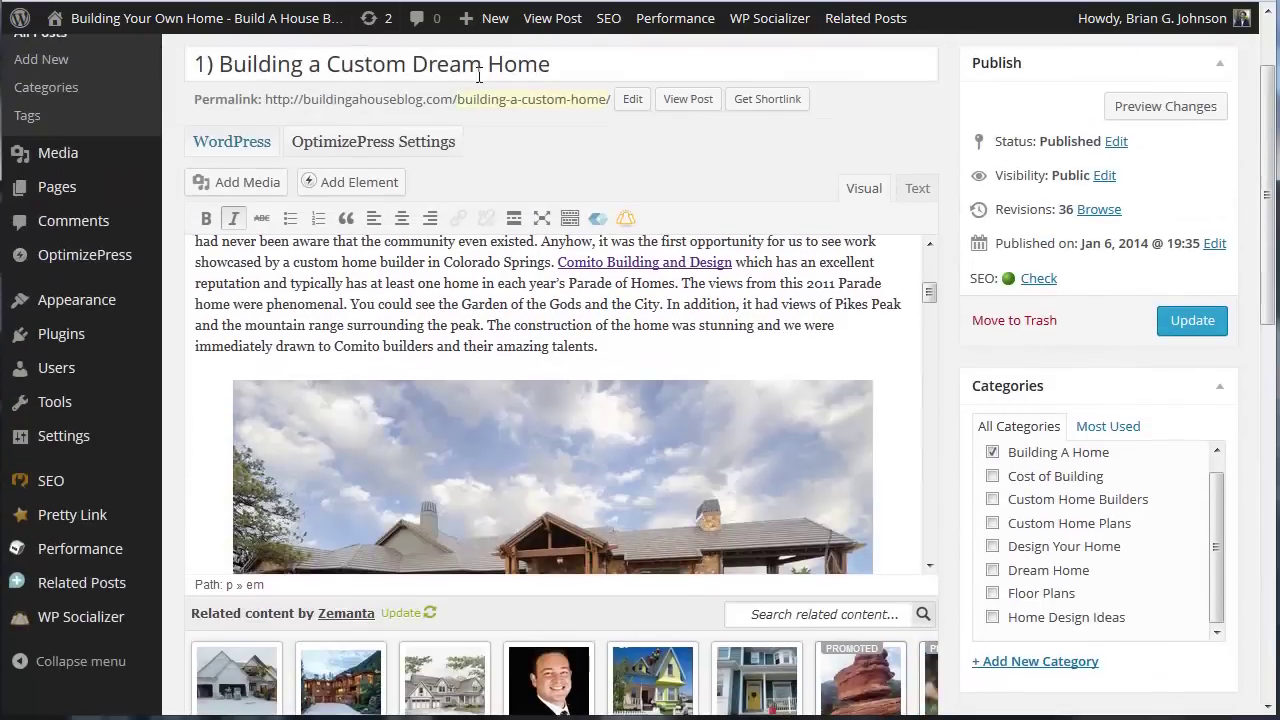
{"action": "left_click_drag", "start_coordinate": [578, 63], "coordinate": [186, 62]}
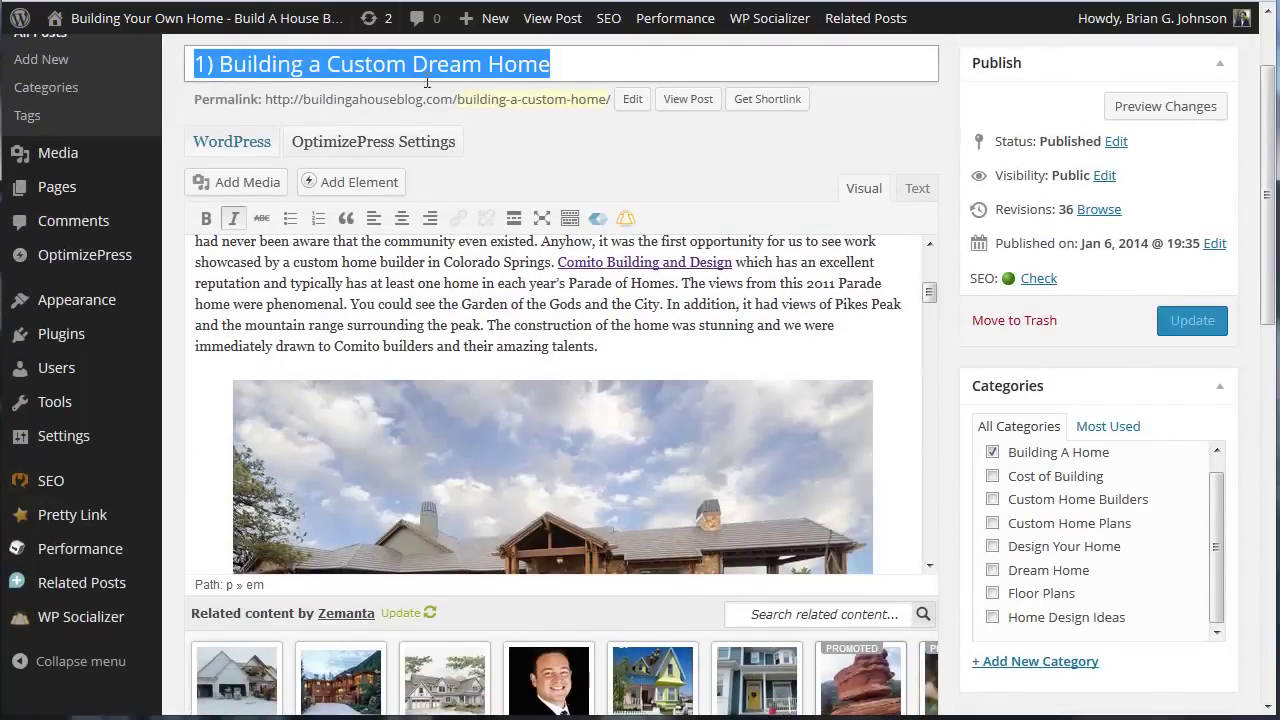
- Extend the SEO Title to "Building a Custom Home, Process, Tips, Costs"
{"action": "scroll", "coordinate": [885, 278], "scroll_direction": "down", "scroll_amount": 8}
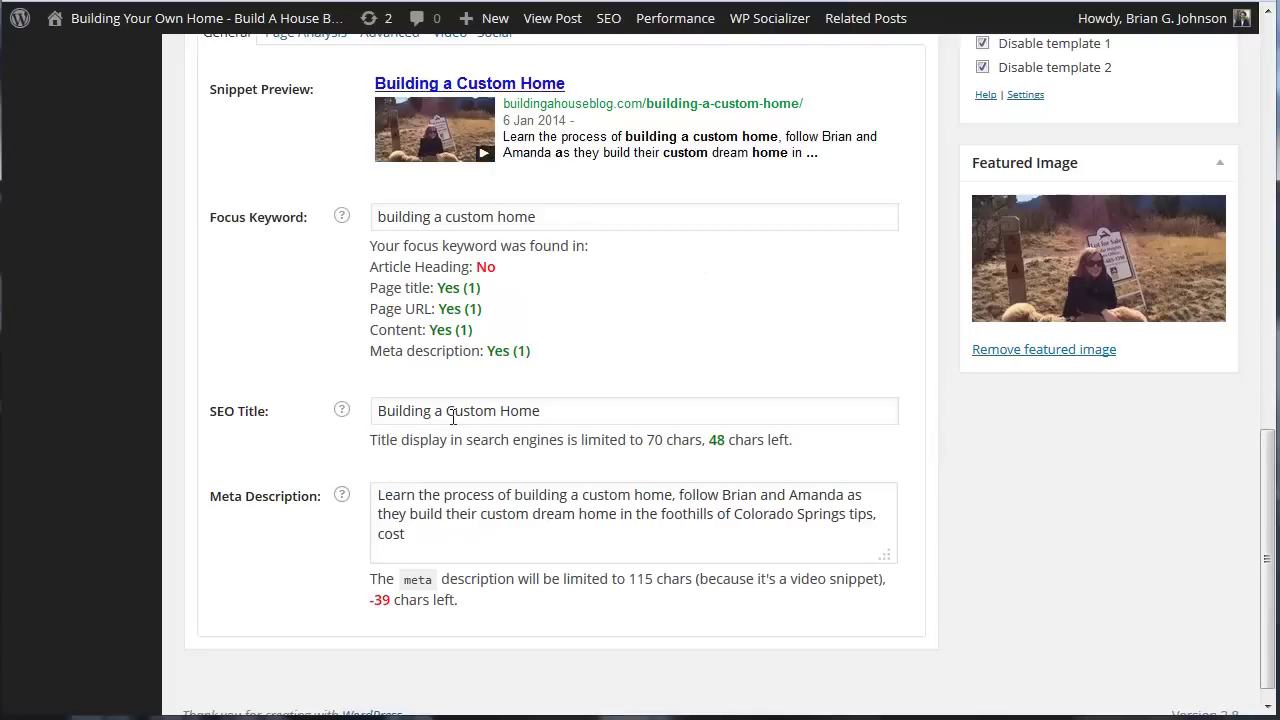
{"action": "left_click", "coordinate": [545, 414]}
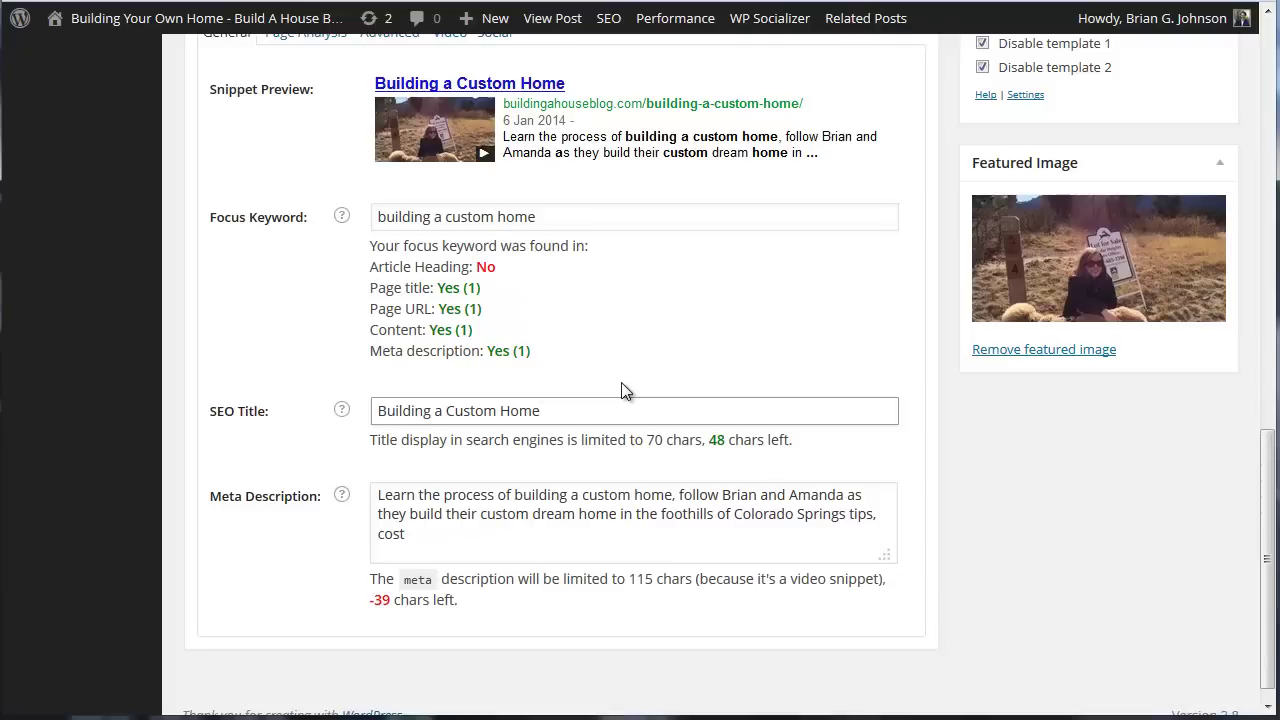
{"action": "type", "text": ", "}
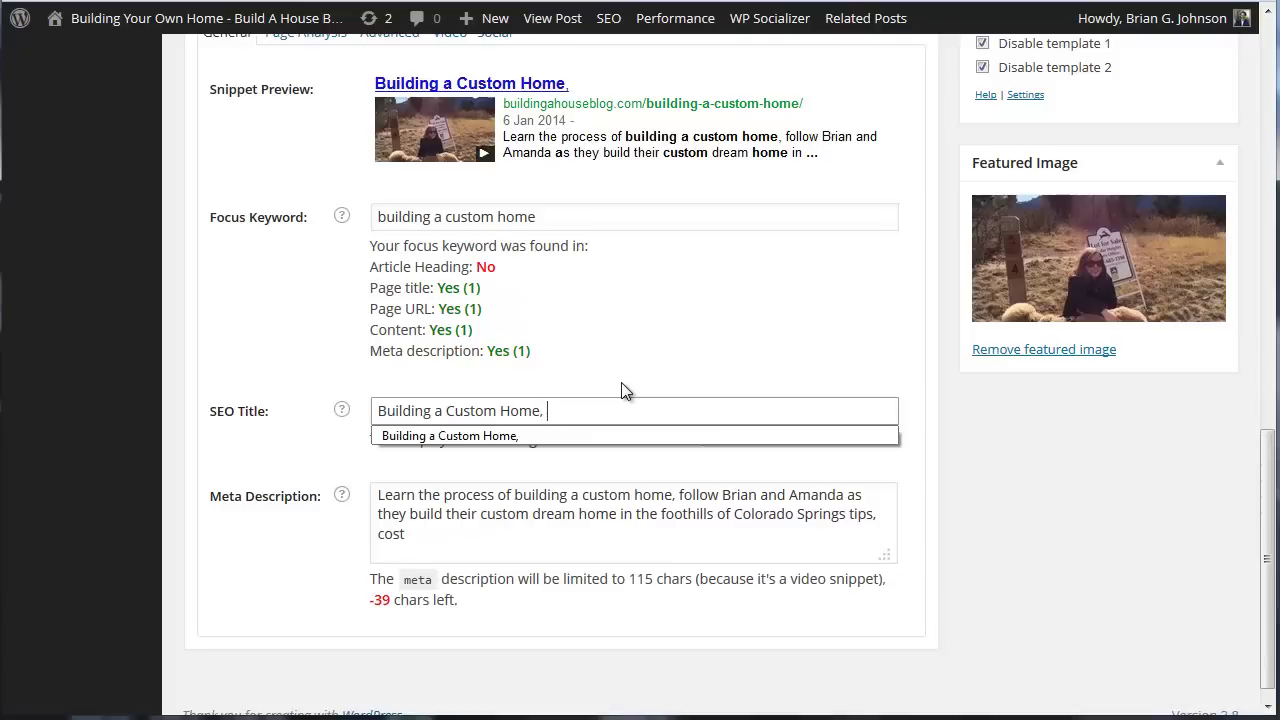
{"action": "type", "text": "Proce"}
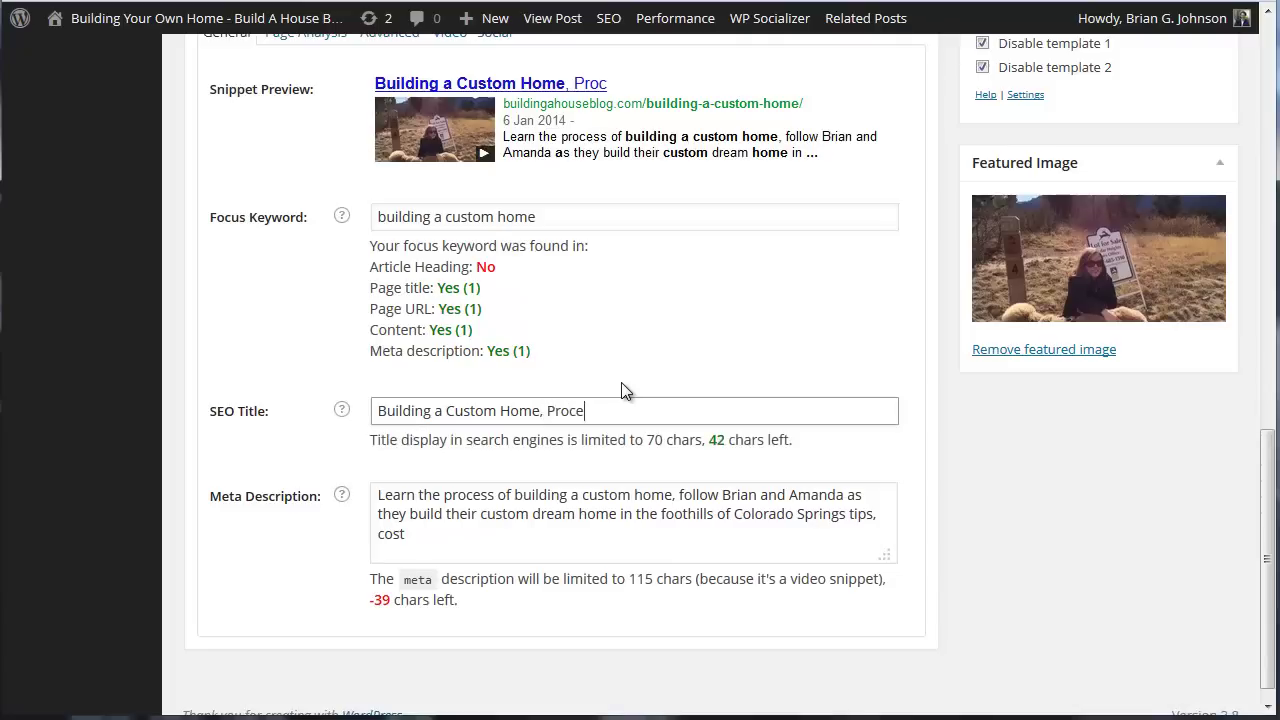
{"action": "type", "text": "ss, Tips, Costs"}
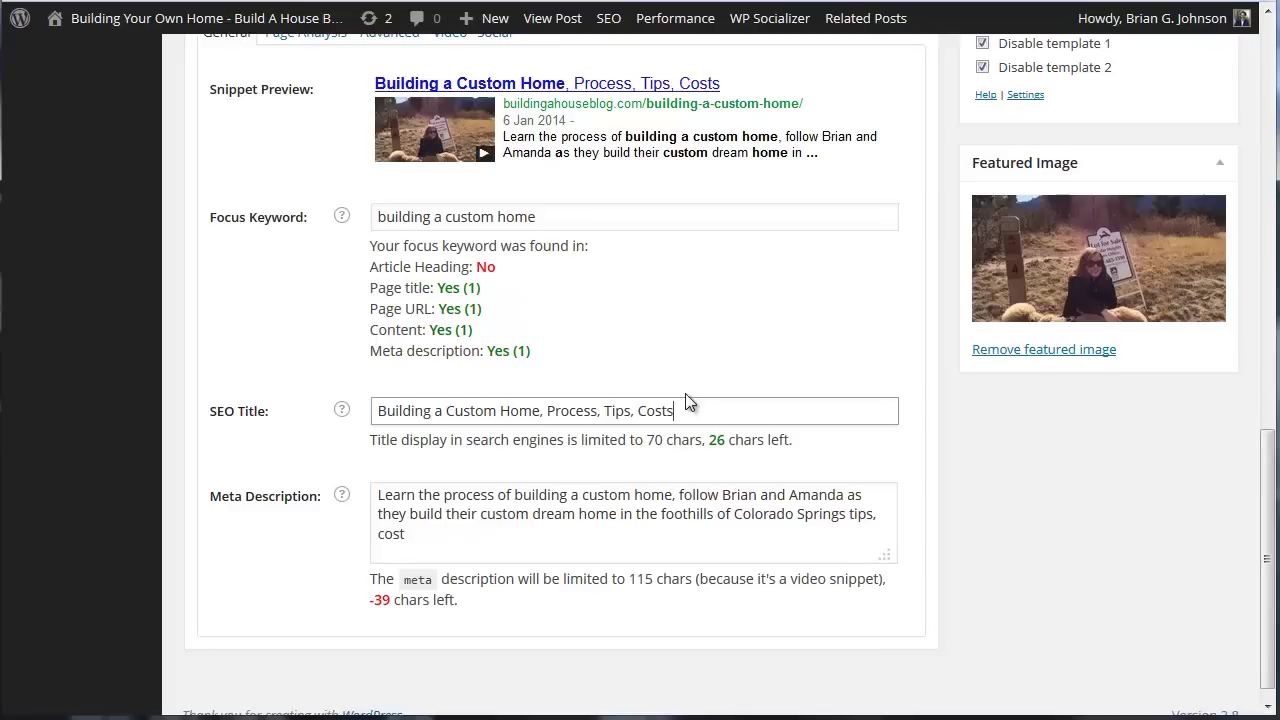
- Remove the added ", Process, Tips, Costs" from the SEO Title, leaving "Building a Custom Home"
{"action": "key", "text": "BackSpace"}
{"action": "key", "text": "BackSpace"}
{"action": "key", "text": "BackSpace"}
{"action": "key", "text": "BackSpace"}
{"action": "key", "text": "BackSpace"}
{"action": "key", "text": "BackSpace"}
{"action": "key", "text": "BackSpace"}
{"action": "key", "text": "BackSpace"}
{"action": "key", "text": "BackSpace"}
{"action": "key", "text": "BackSpace"}
{"action": "key", "text": "BackSpace"}
{"action": "key", "text": "BackSpace"}
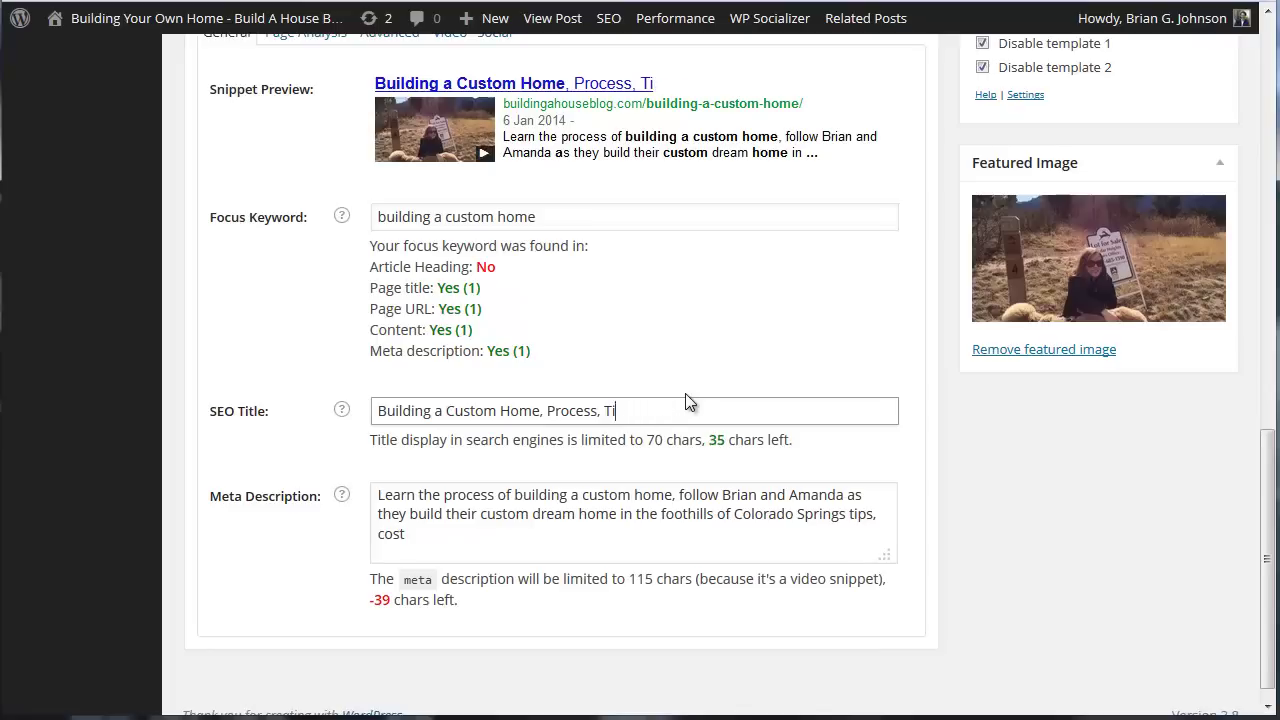
{"action": "key", "text": "BackSpace"}
{"action": "key", "text": "BackSpace"}
{"action": "key", "text": "BackSpace"}
{"action": "key", "text": "BackSpace"}
{"action": "key", "text": "BackSpace"}
{"action": "key", "text": "BackSpace"}
{"action": "key", "text": "BackSpace"}
{"action": "key", "text": "BackSpace"}
{"action": "key", "text": "BackSpace"}
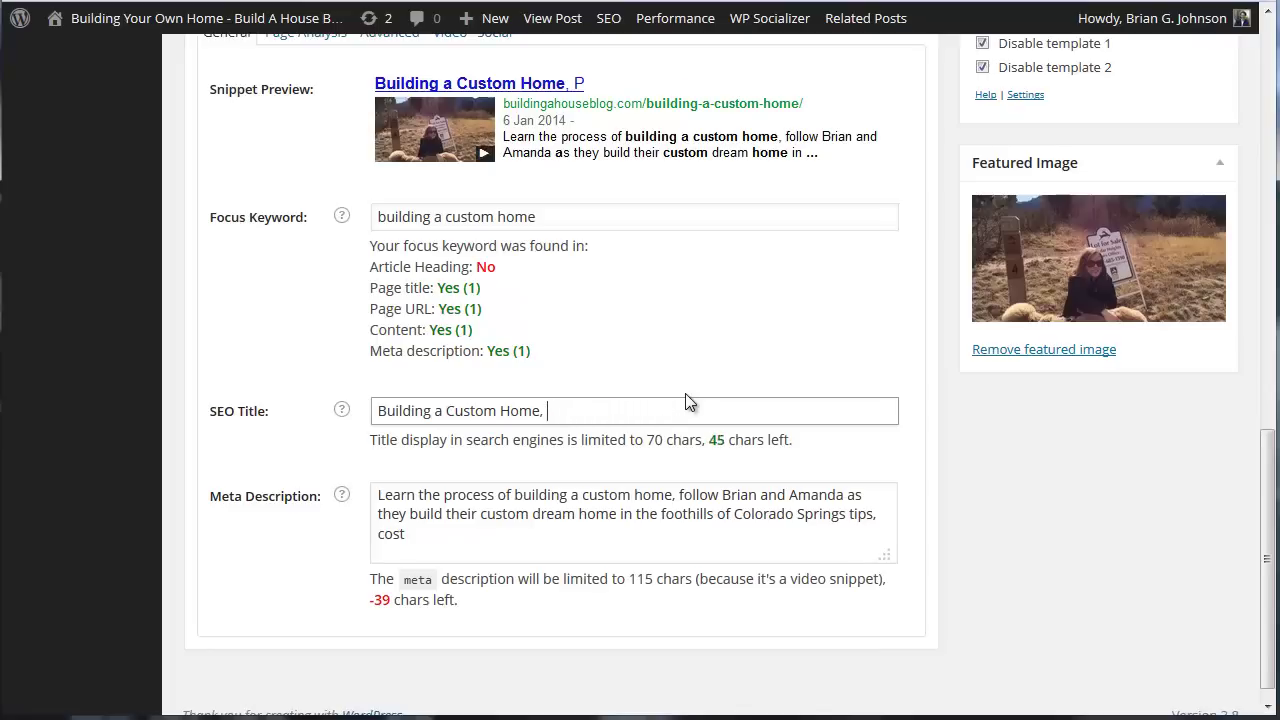
{"action": "key", "text": "BackSpace"}
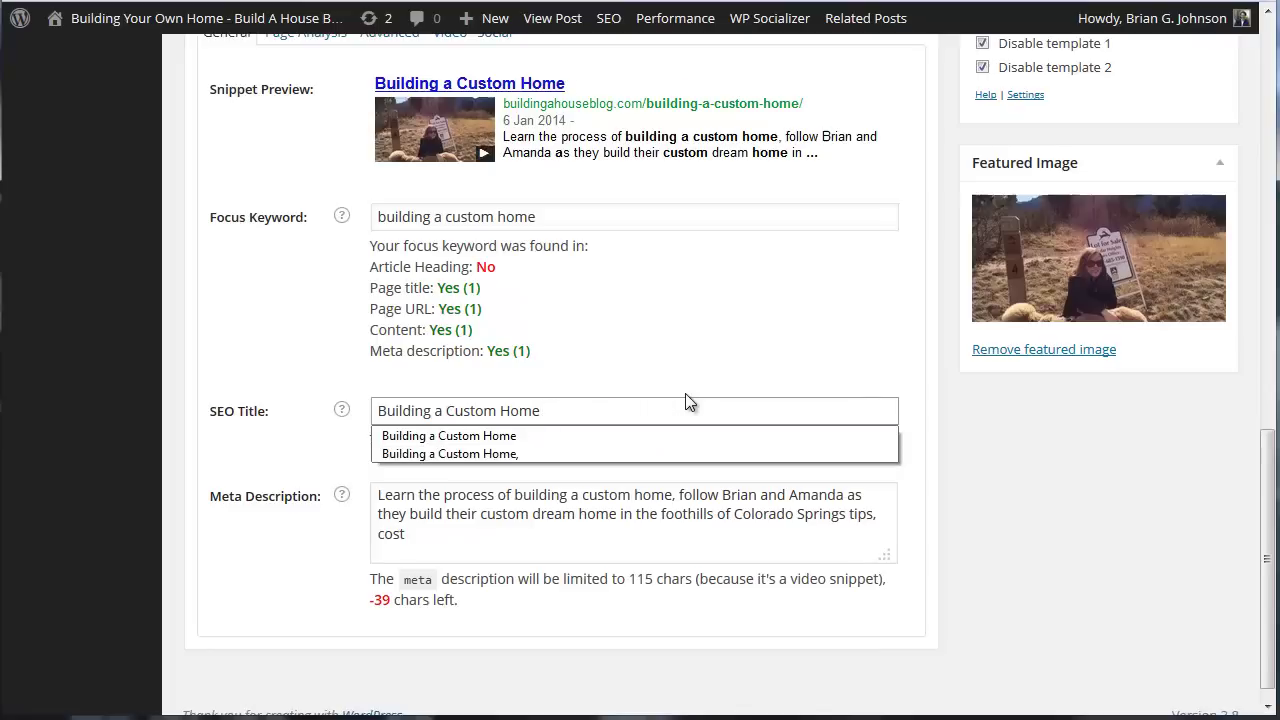
{"action": "left_click", "coordinate": [1016, 489]}
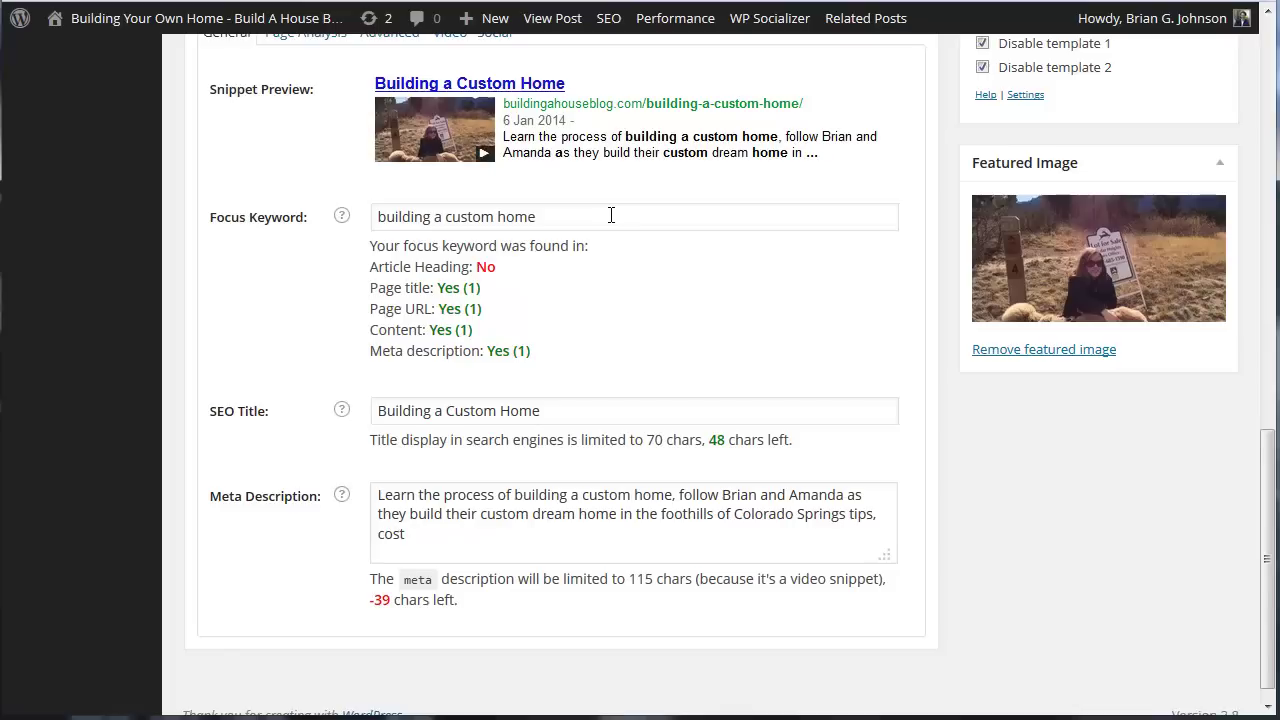
- Retype the start of the SEO Title and complete it with the suggested entry "Building a Custom Home"
{"action": "left_click_drag", "start_coordinate": [561, 412], "coordinate": [343, 440]}
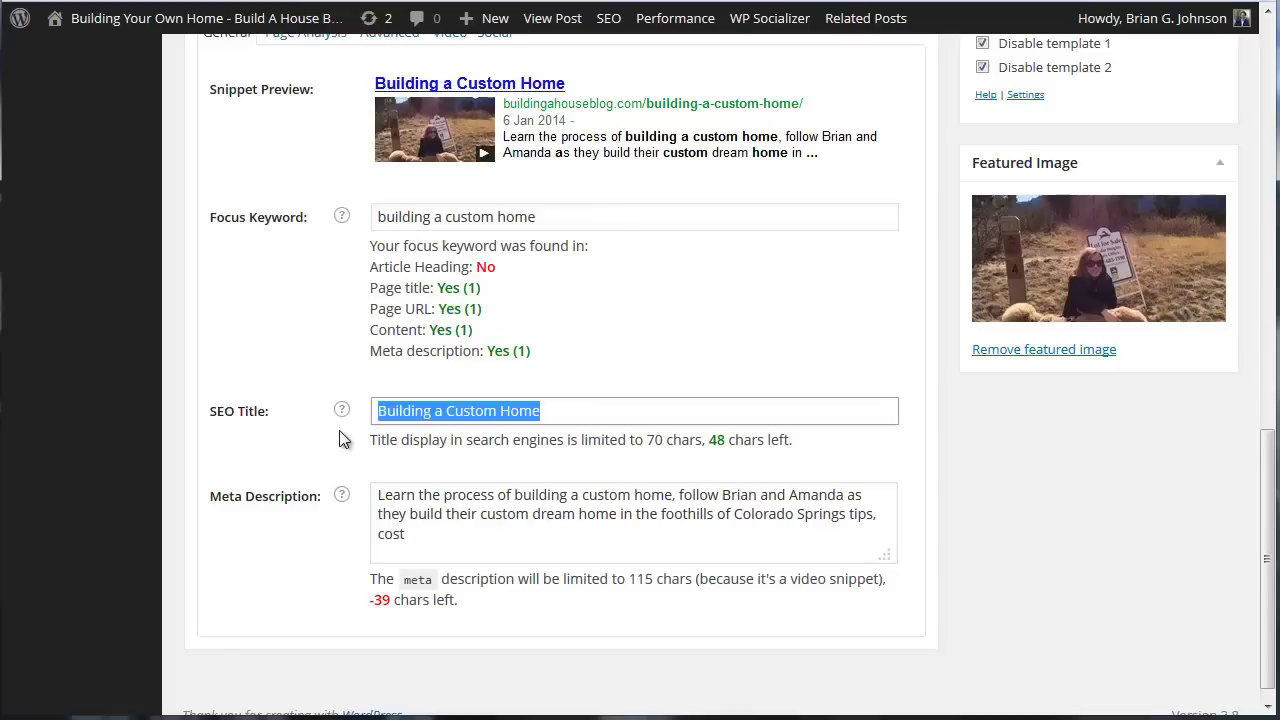
{"action": "type", "text": "building a"}
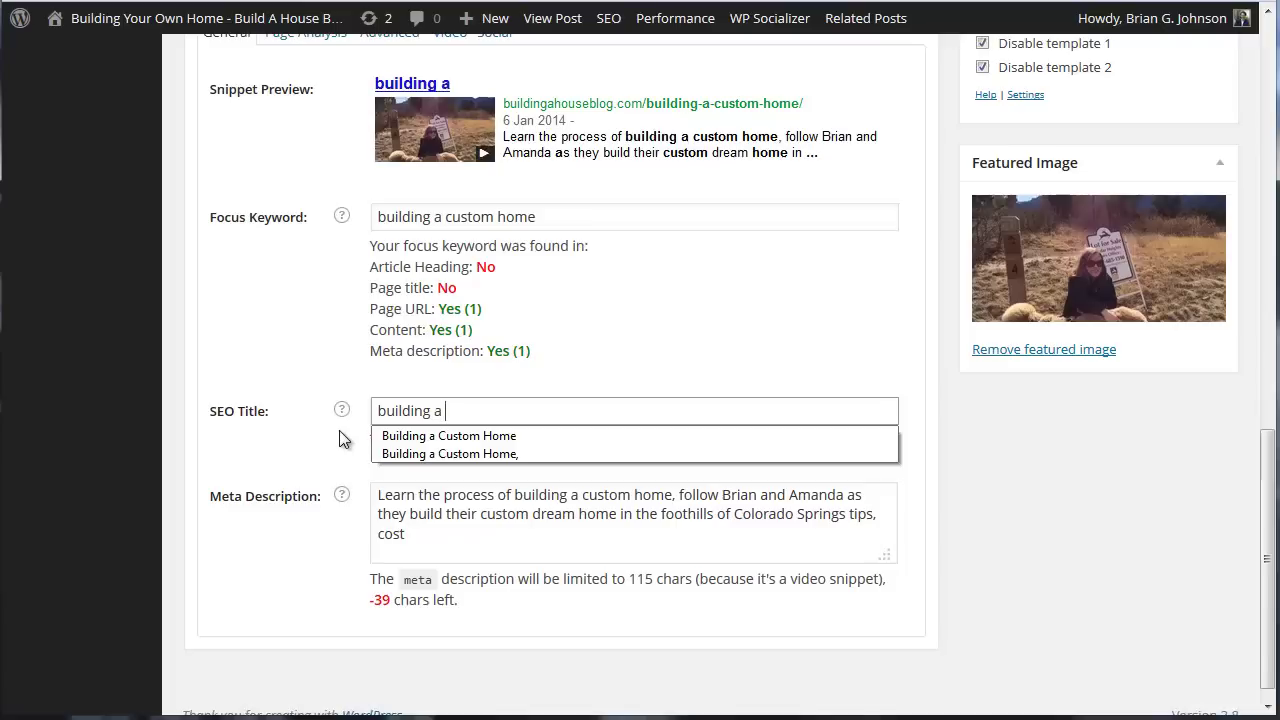
{"action": "type", "text": " custome"}
{"action": "key", "text": "BackSpace"}
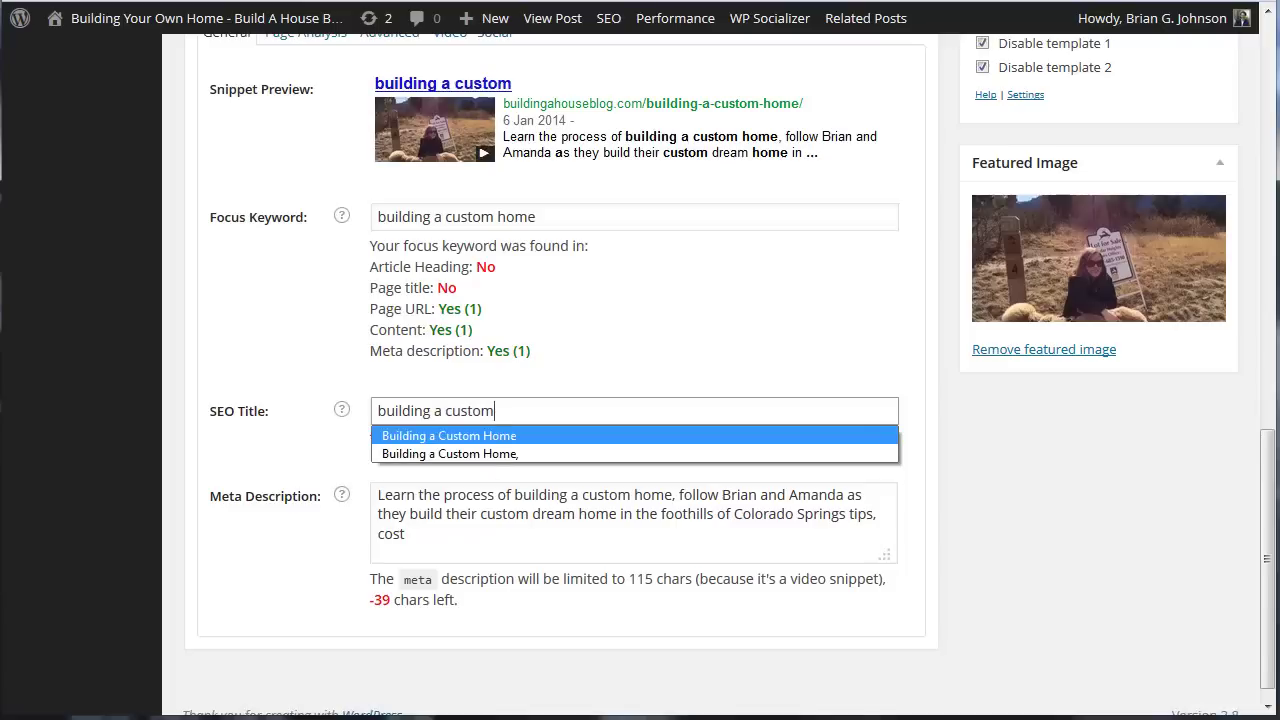
{"action": "left_click", "coordinate": [450, 436]}
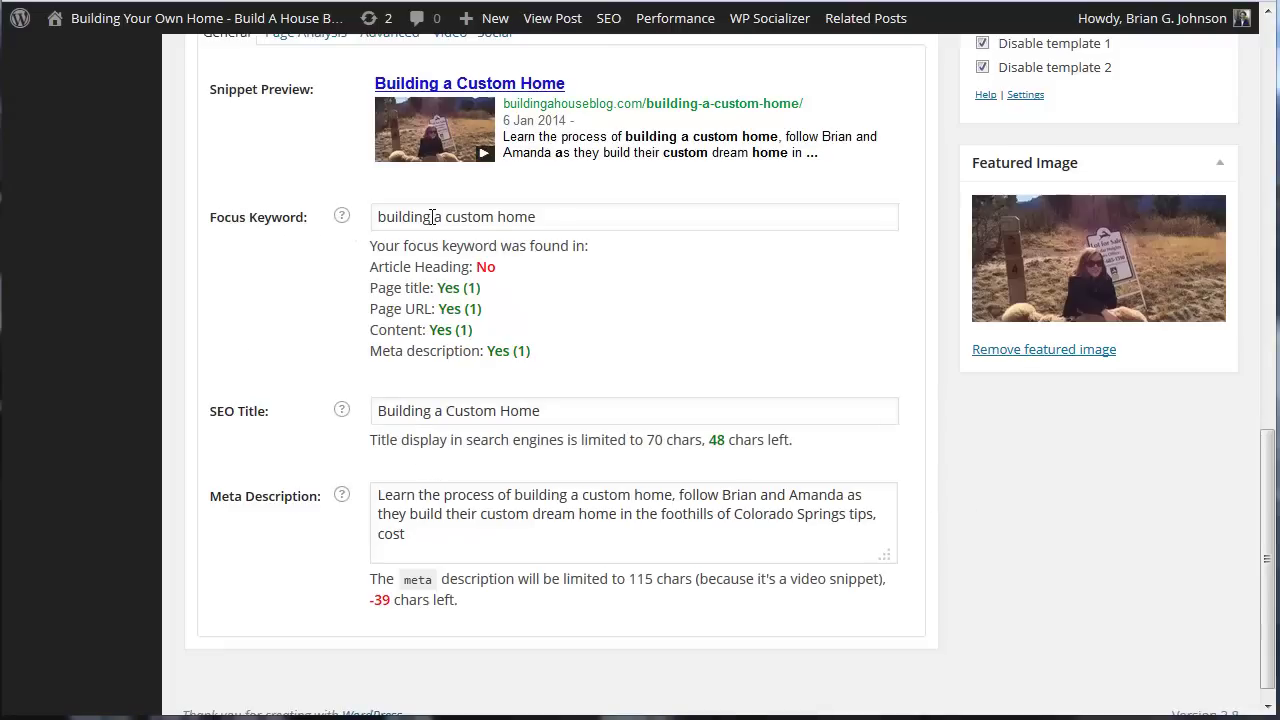
- Clear the Focus Keyword and re-enter "building a custom home" to bring up related keyword suggestions
{"action": "left_click_drag", "start_coordinate": [563, 219], "coordinate": [362, 218]}
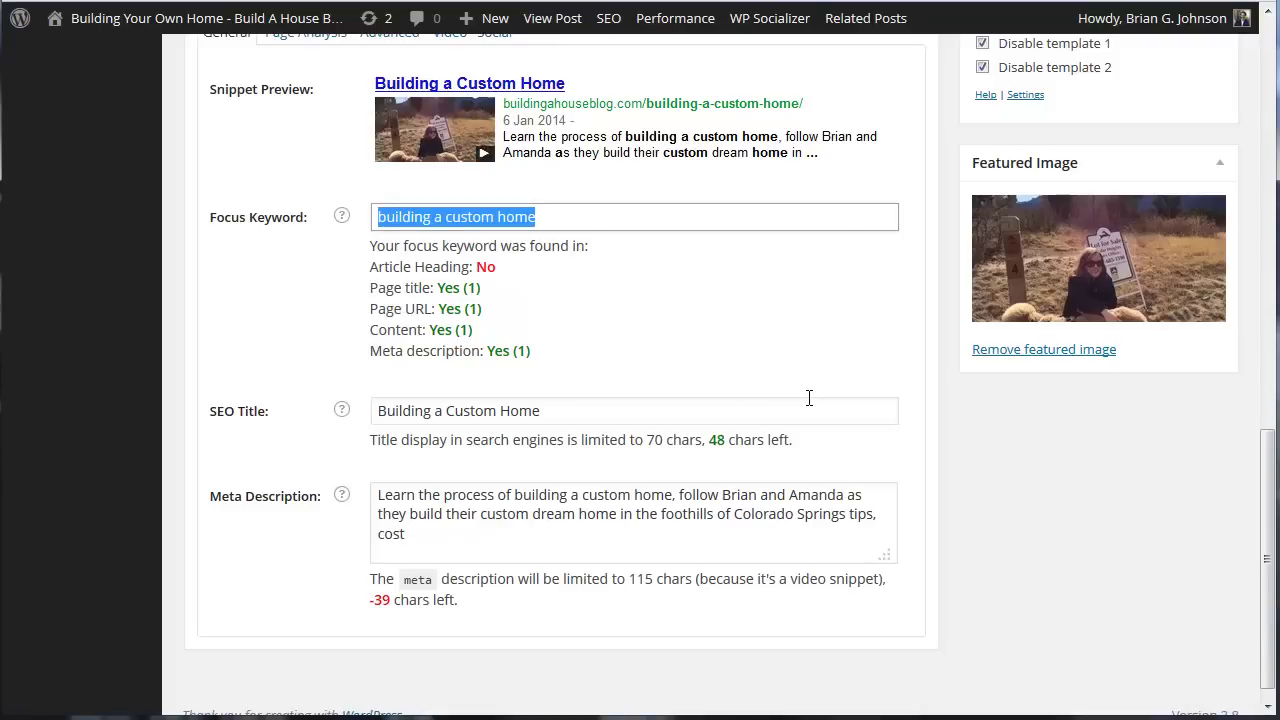
{"action": "key", "text": "BackSpace"}
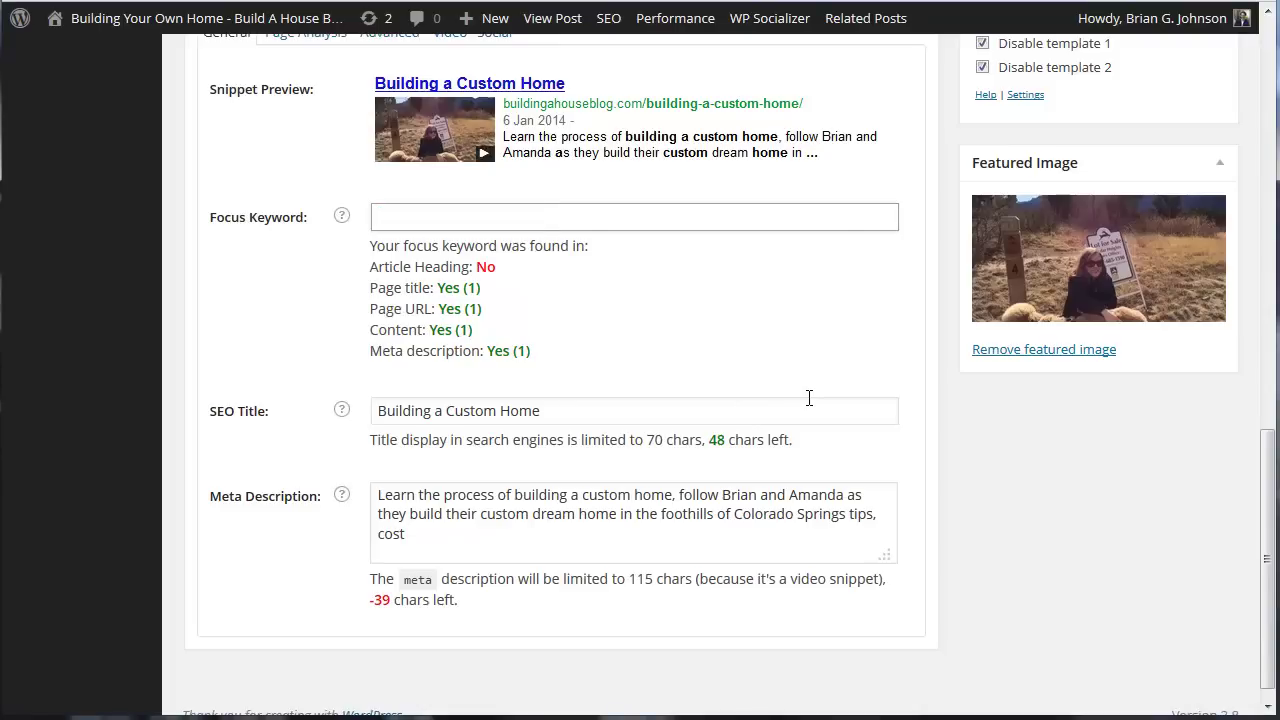
{"action": "type", "text": "building a custom ho"}
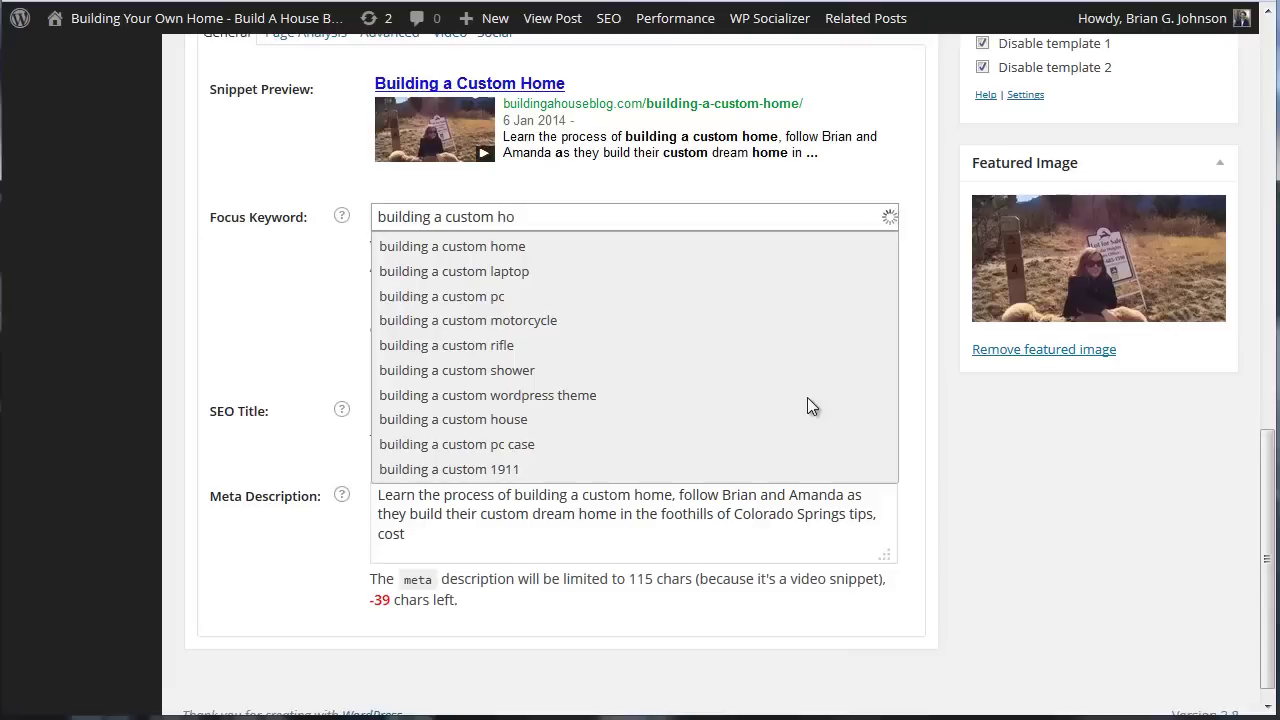
{"action": "type", "text": "me"}
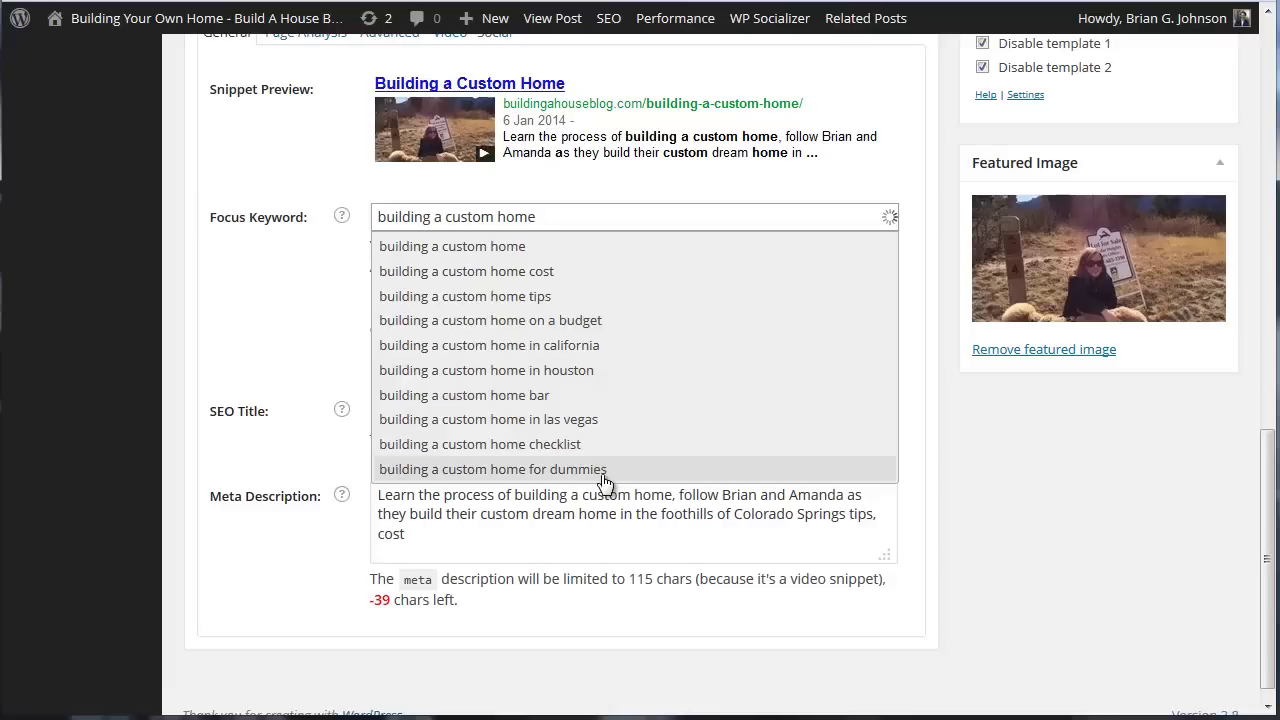
- Dismiss the Focus Keyword suggestions and check the Meta Description's character limit and the Snippet Preview
{"action": "left_click", "coordinate": [988, 482]}
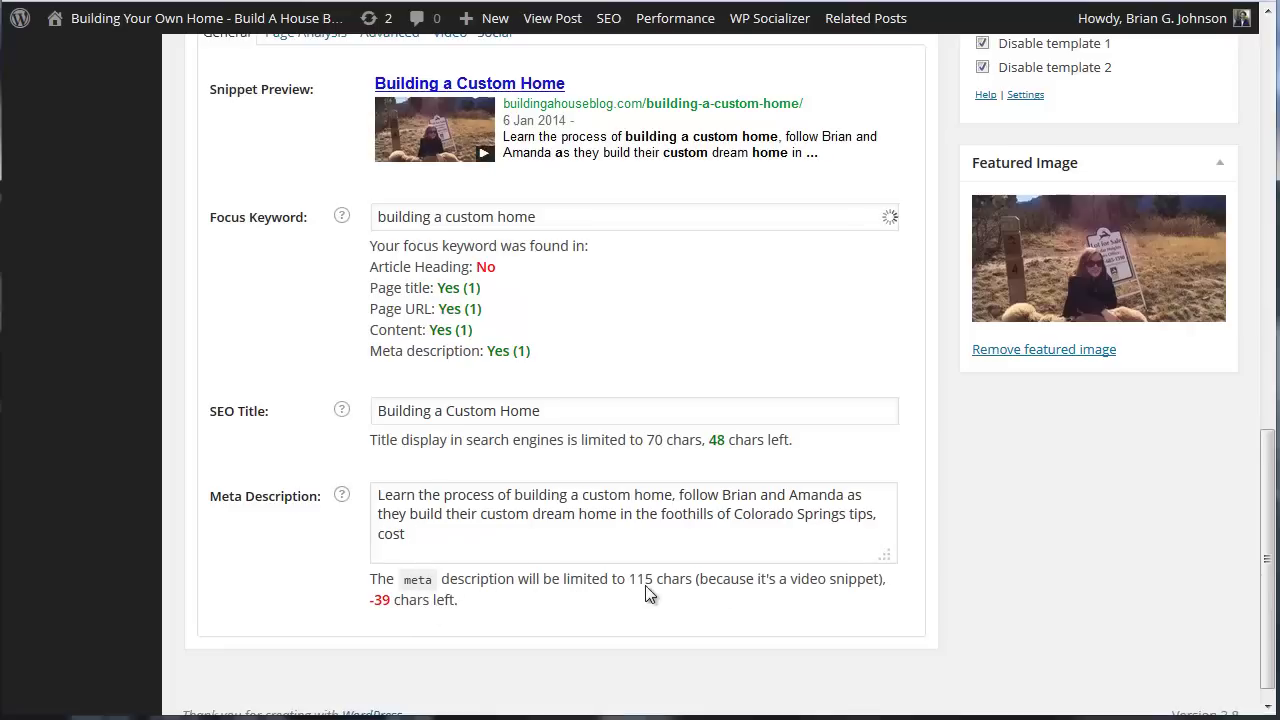
{"action": "left_click_drag", "start_coordinate": [692, 582], "coordinate": [630, 578]}
{"action": "left_click", "coordinate": [962, 531]}
{"action": "scroll", "coordinate": [794, 520], "scroll_direction": "up", "scroll_amount": 2}
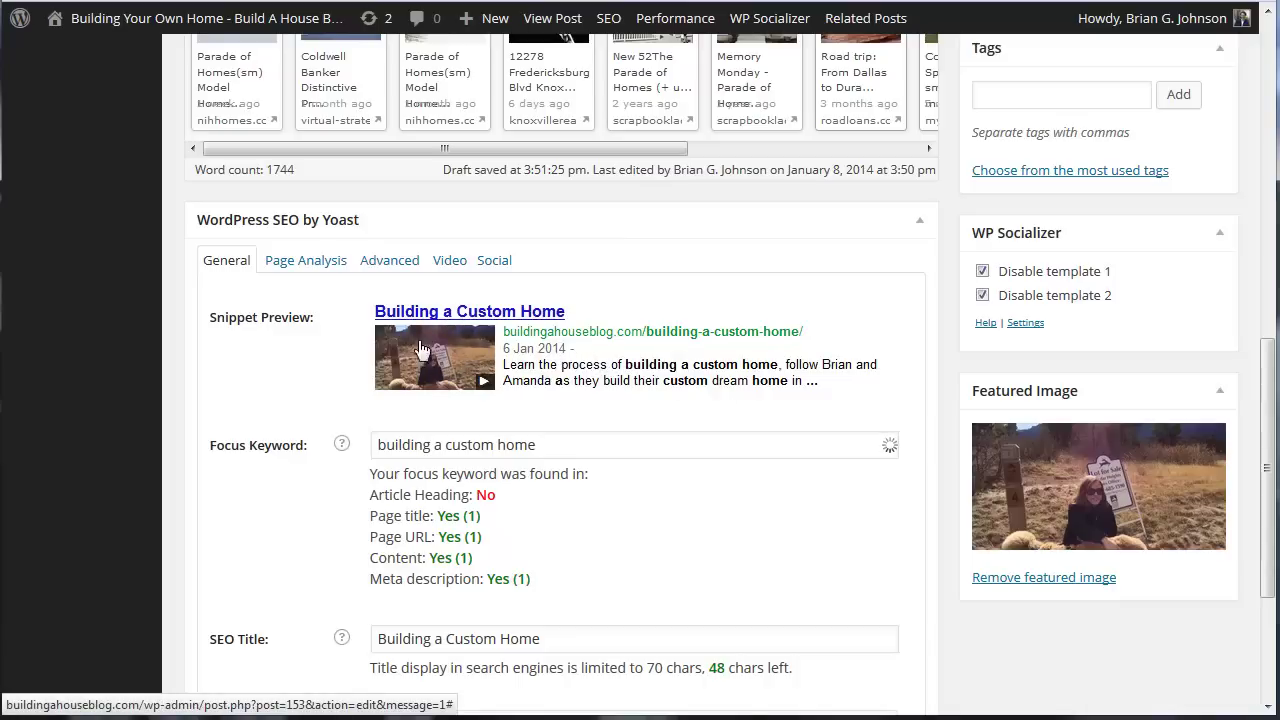
{"action": "scroll", "coordinate": [640, 398], "scroll_direction": "down", "scroll_amount": 2}
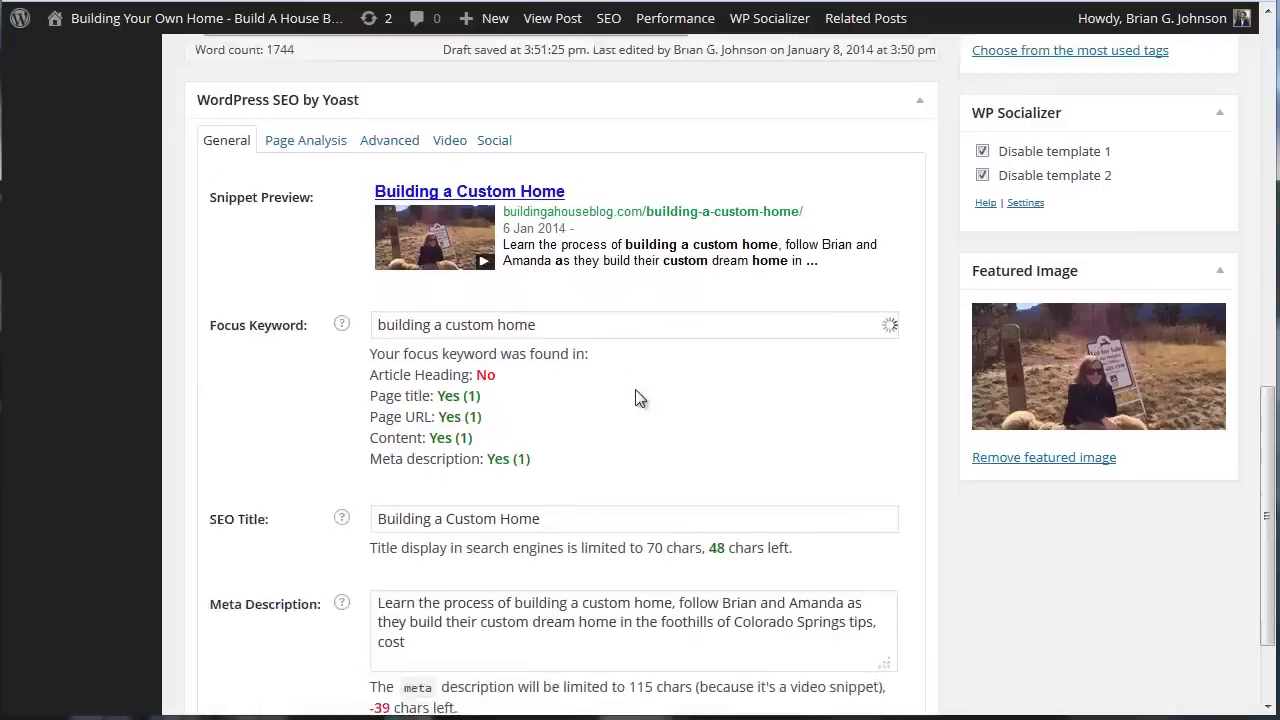
- Examine the post's title, body text, images and embedded video for use of the focus keyword
{"action": "scroll", "coordinate": [860, 412], "scroll_direction": "up", "scroll_amount": 8}
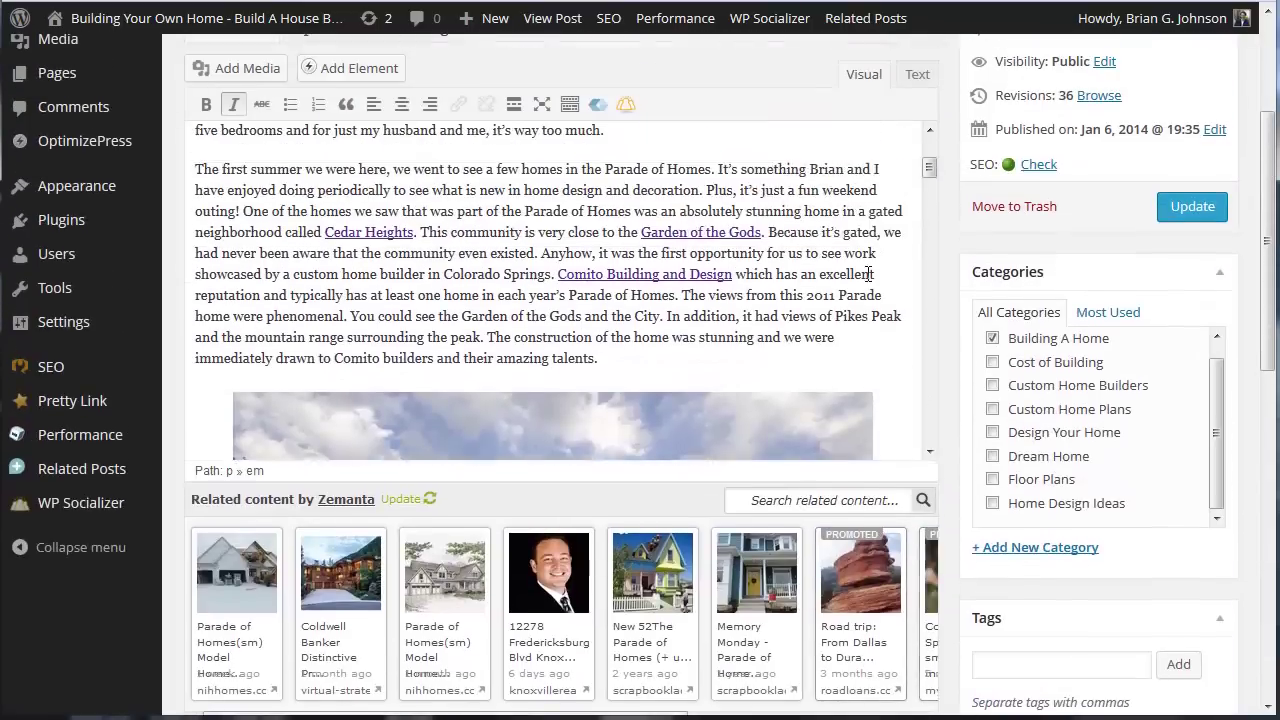
{"action": "scroll", "coordinate": [864, 279], "scroll_direction": "down", "scroll_amount": 6}
{"action": "scroll", "coordinate": [718, 285], "scroll_direction": "up", "scroll_amount": 2}
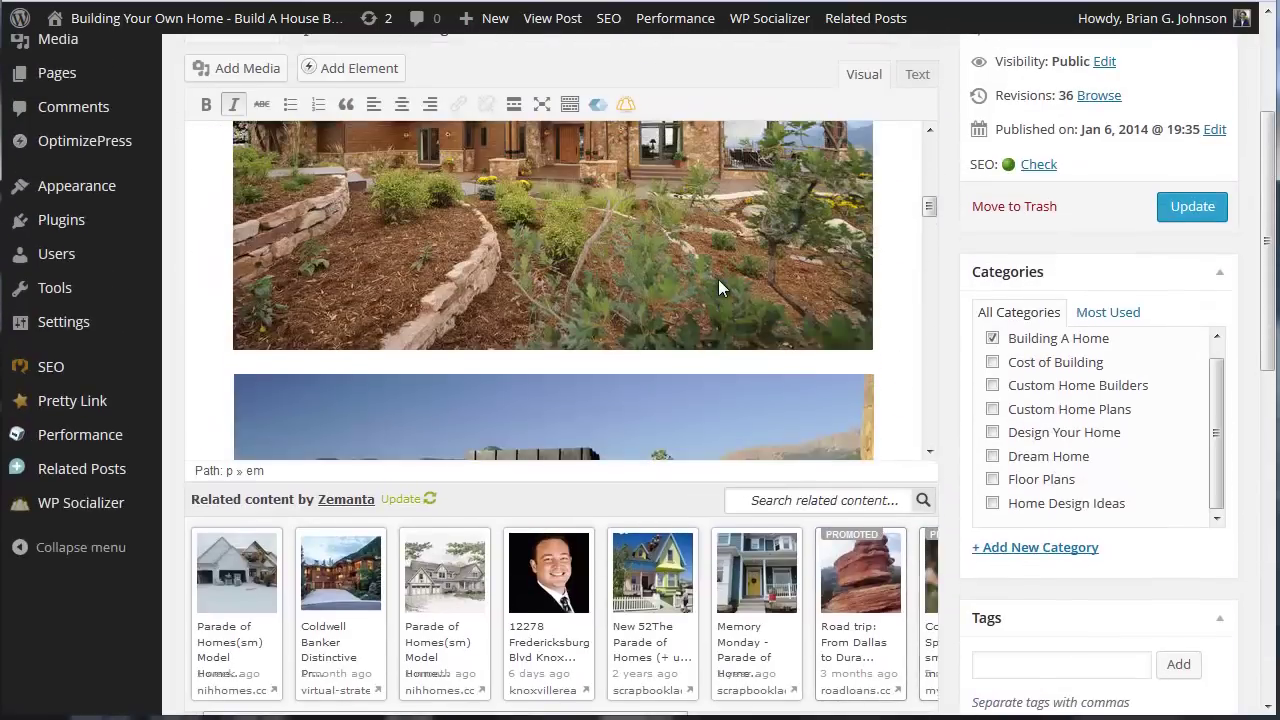
{"action": "scroll", "coordinate": [1072, 246], "scroll_direction": "up", "scroll_amount": 3}
{"action": "scroll", "coordinate": [684, 395], "scroll_direction": "down", "scroll_amount": 3}
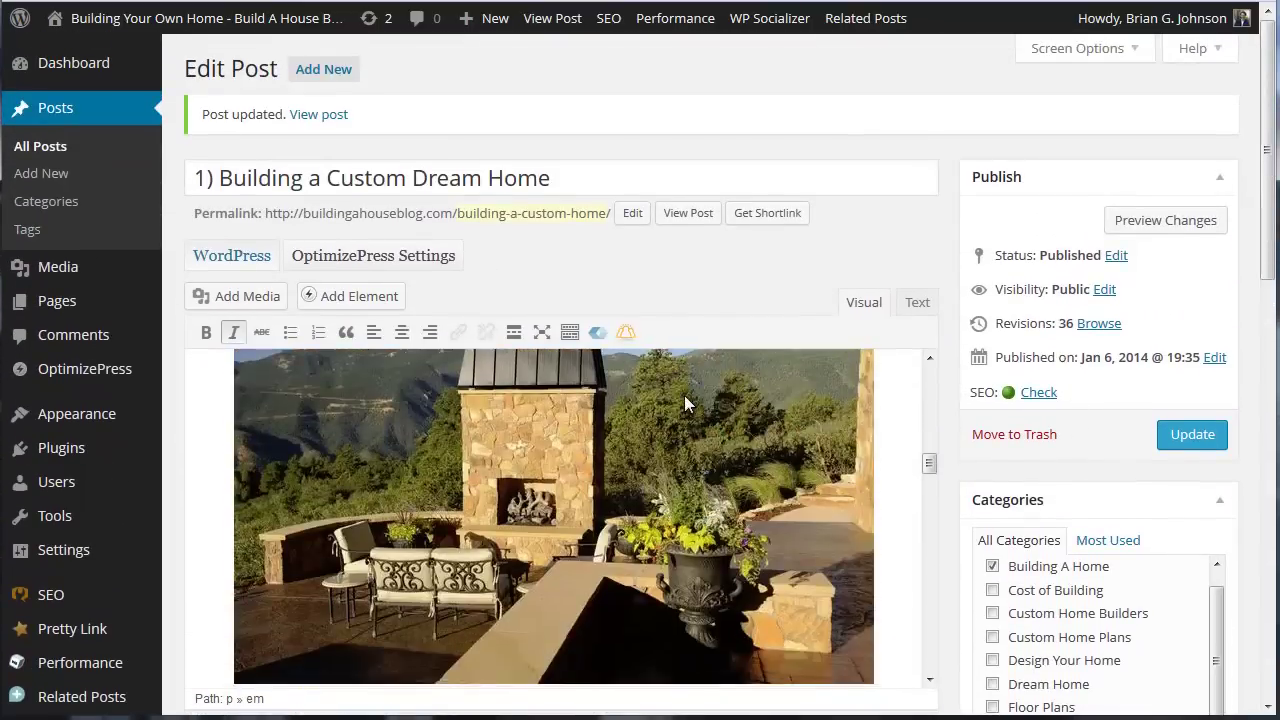
{"action": "scroll", "coordinate": [684, 395], "scroll_direction": "up", "scroll_amount": 10}
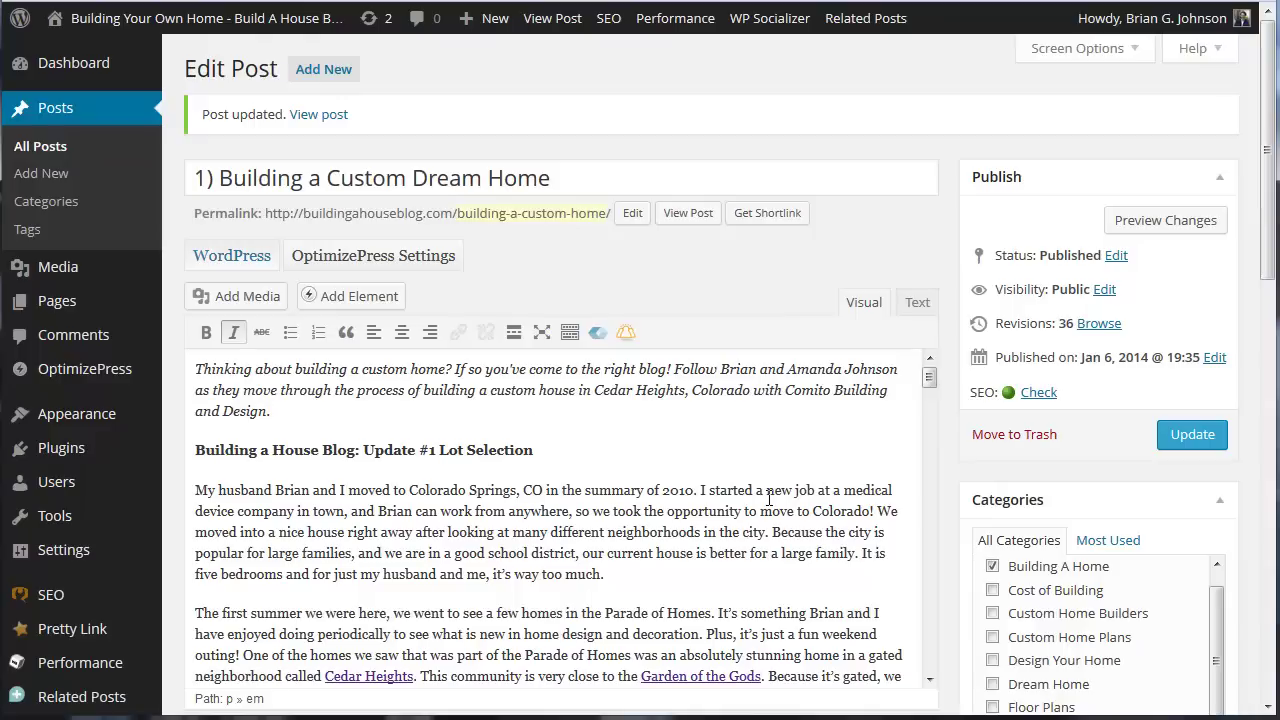
{"action": "scroll", "coordinate": [769, 497], "scroll_direction": "down", "scroll_amount": 10}
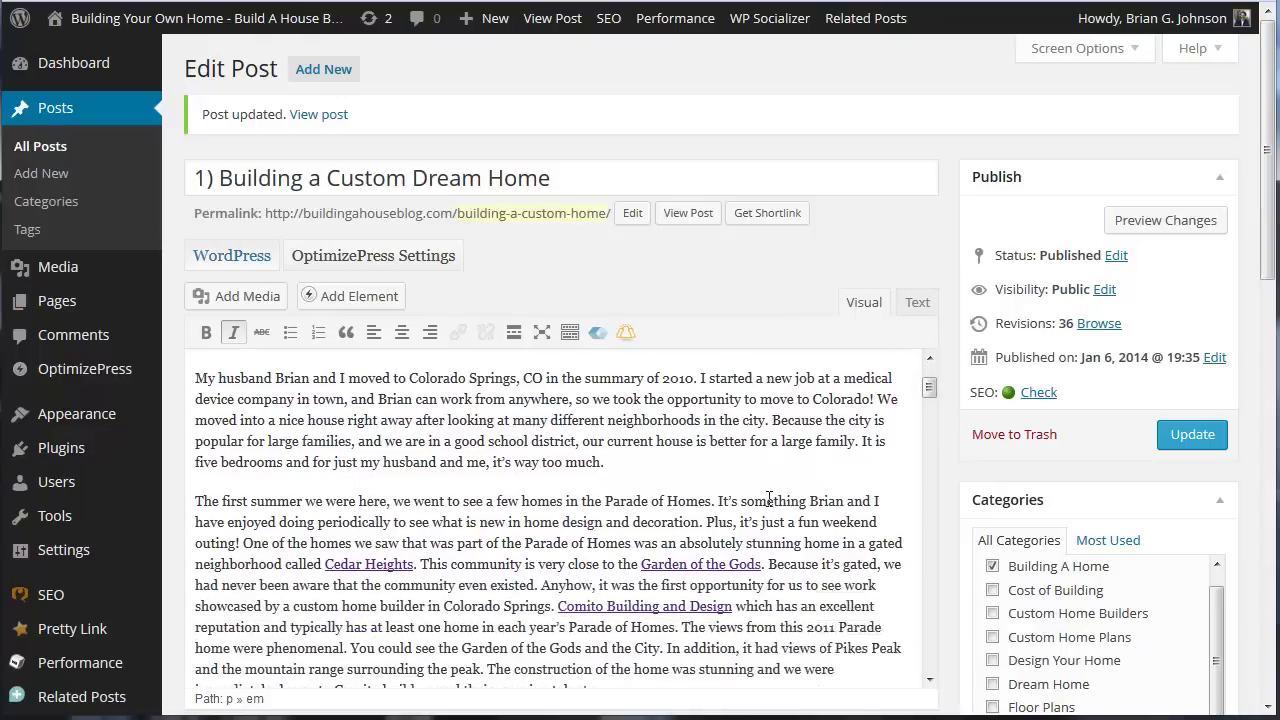
{"action": "scroll", "coordinate": [791, 331], "scroll_direction": "down", "scroll_amount": 10}
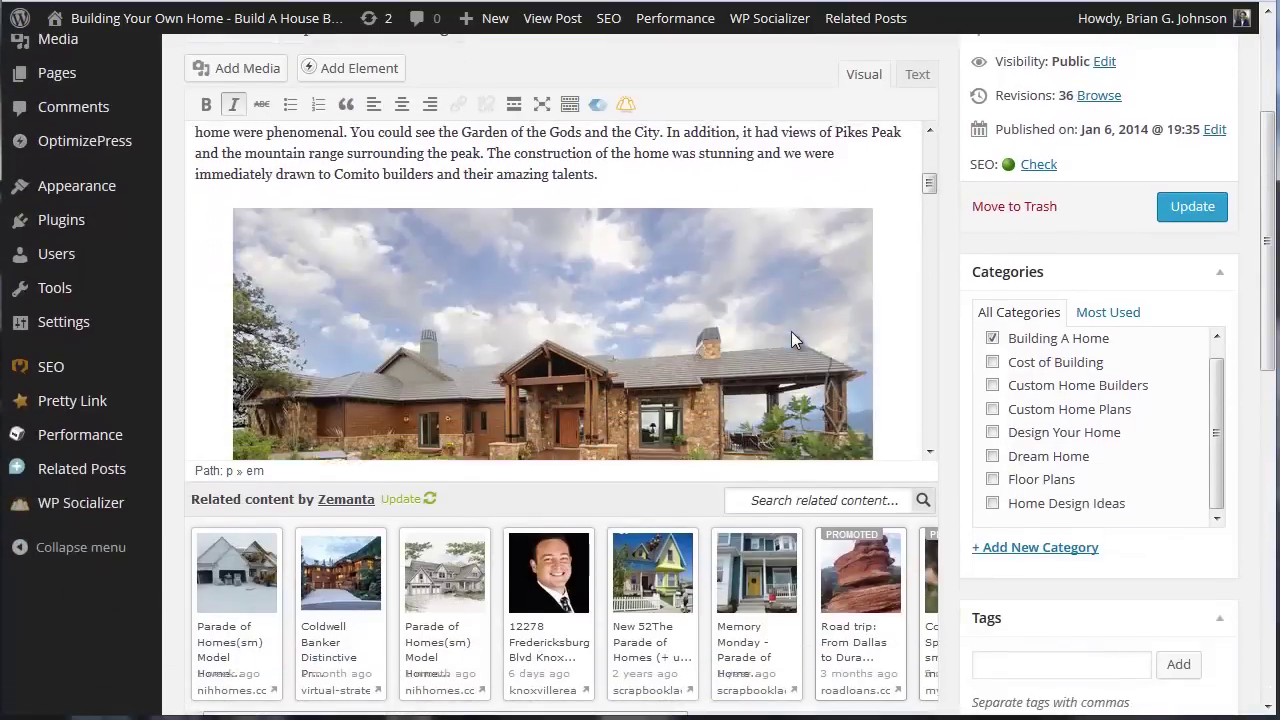
{"action": "scroll", "coordinate": [791, 339], "scroll_direction": "down", "scroll_amount": 10}
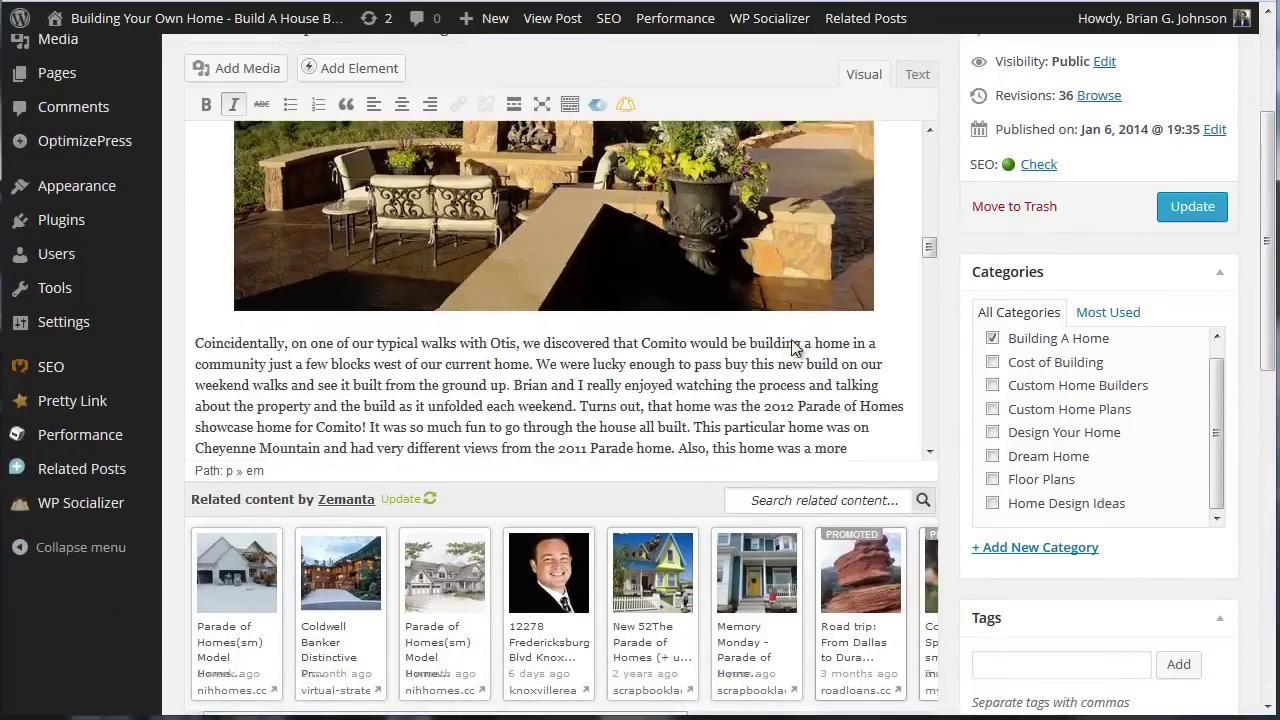
{"action": "scroll", "coordinate": [793, 340], "scroll_direction": "down", "scroll_amount": 5}
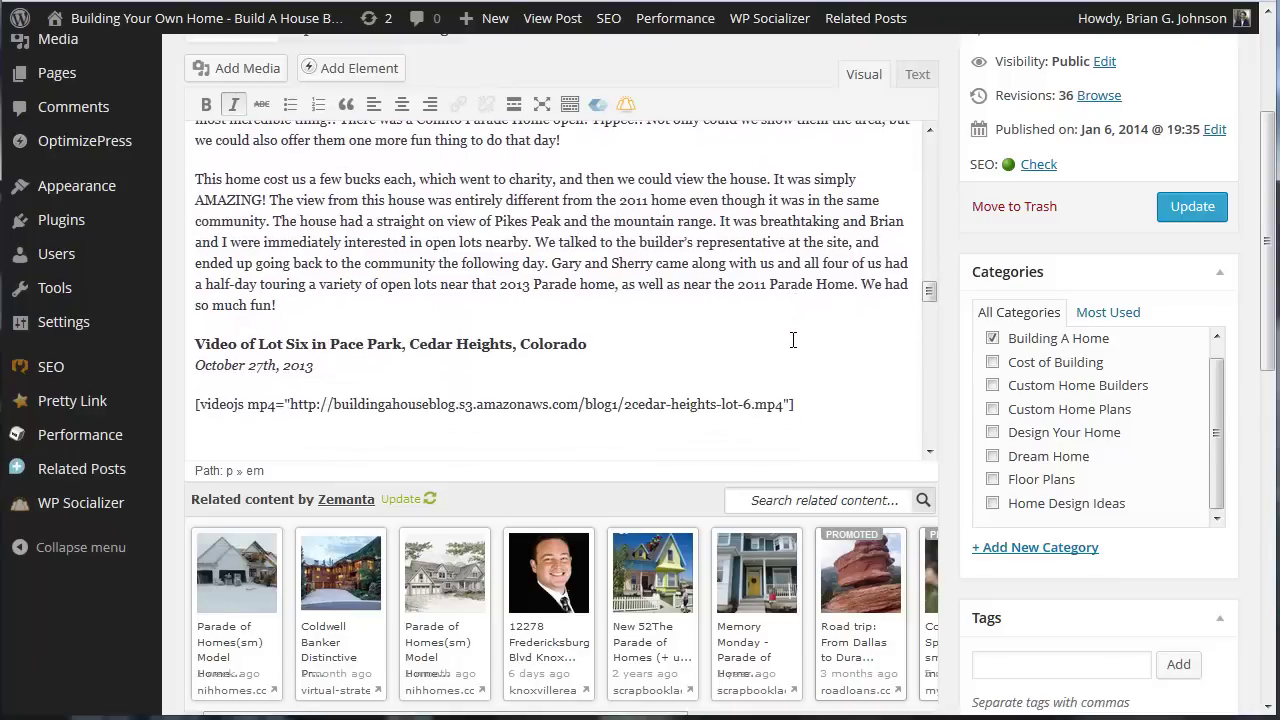
{"action": "scroll", "coordinate": [793, 343], "scroll_direction": "down", "scroll_amount": 5}
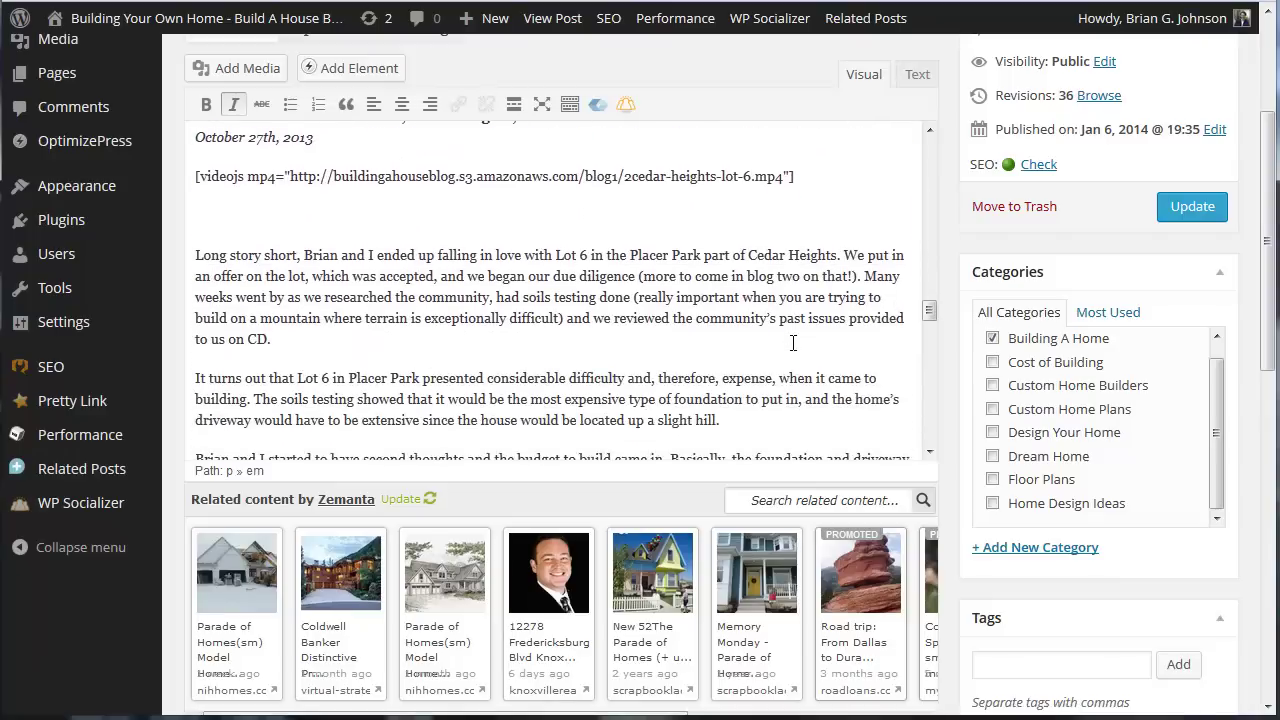
{"action": "scroll", "coordinate": [960, 390], "scroll_direction": "down", "scroll_amount": 5}
{"action": "scroll", "coordinate": [962, 415], "scroll_direction": "down", "scroll_amount": 2}
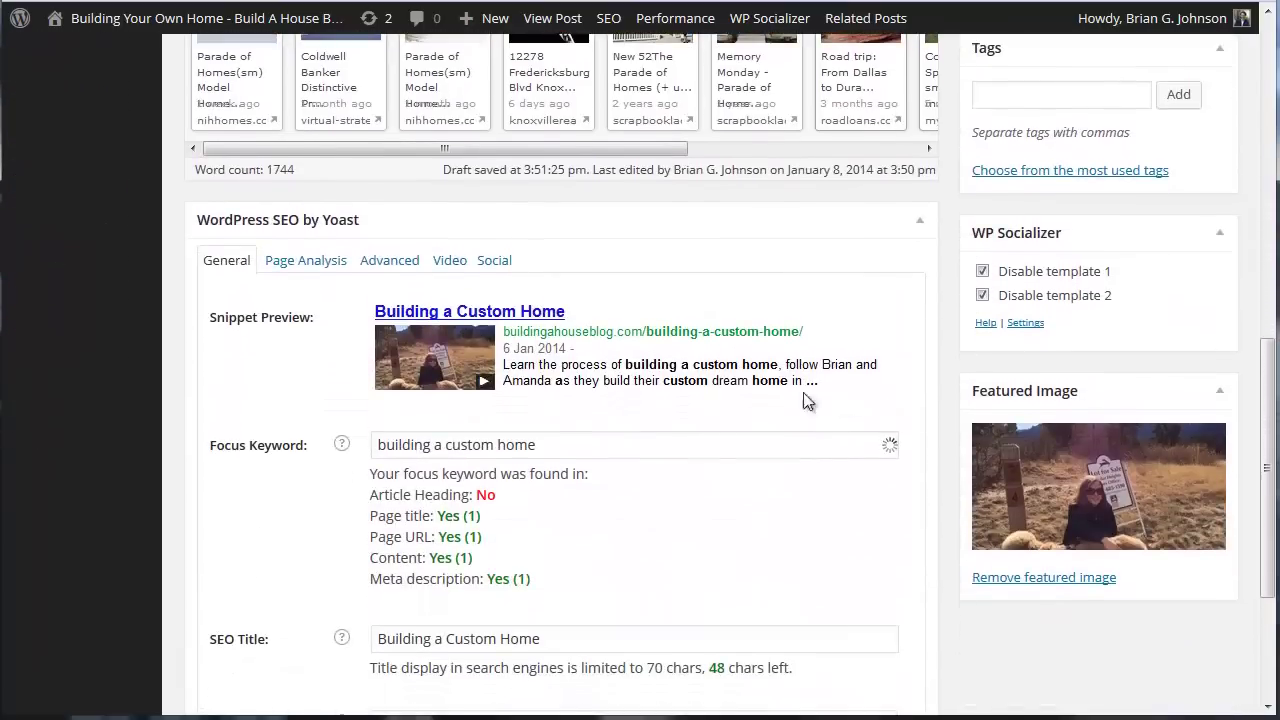
- Open the Page Analysis of the SEO box and examine its findings, including the outbound links entry
{"action": "left_click", "coordinate": [288, 268]}
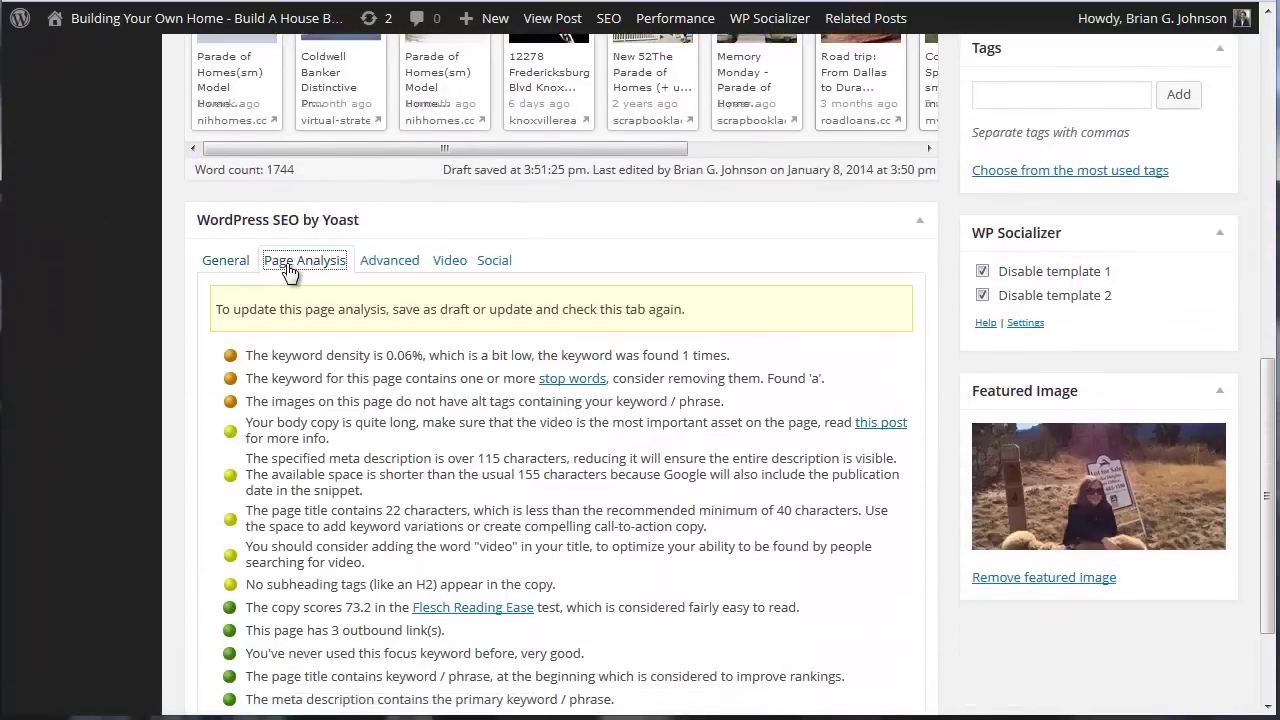
{"action": "scroll", "coordinate": [565, 445], "scroll_direction": "down", "scroll_amount": 3}
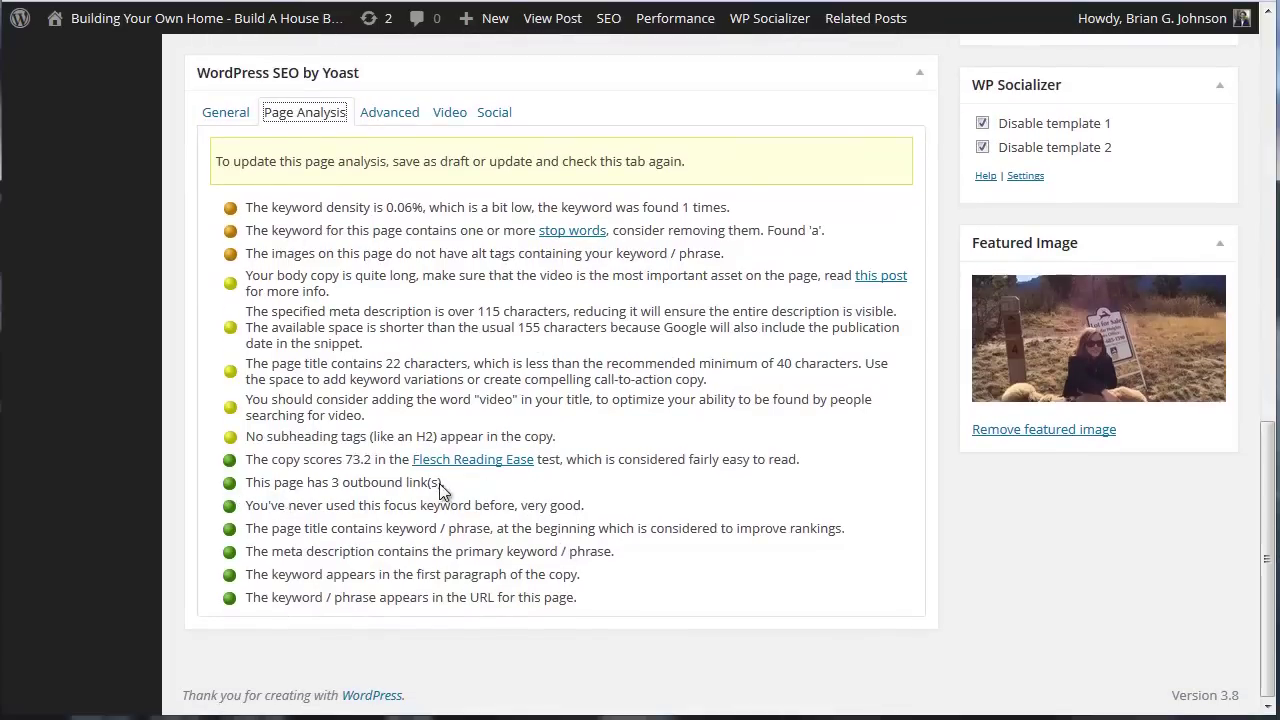
{"action": "left_click_drag", "start_coordinate": [455, 484], "coordinate": [362, 486]}
{"action": "left_click", "coordinate": [363, 518]}
{"action": "scroll", "coordinate": [908, 490], "scroll_direction": "up", "scroll_amount": 1}
{"action": "scroll", "coordinate": [908, 490], "scroll_direction": "up", "scroll_amount": 2}
- Return to the General SEO settings and copy the Focus Keyword "building a custom home"
{"action": "left_click", "coordinate": [227, 226]}
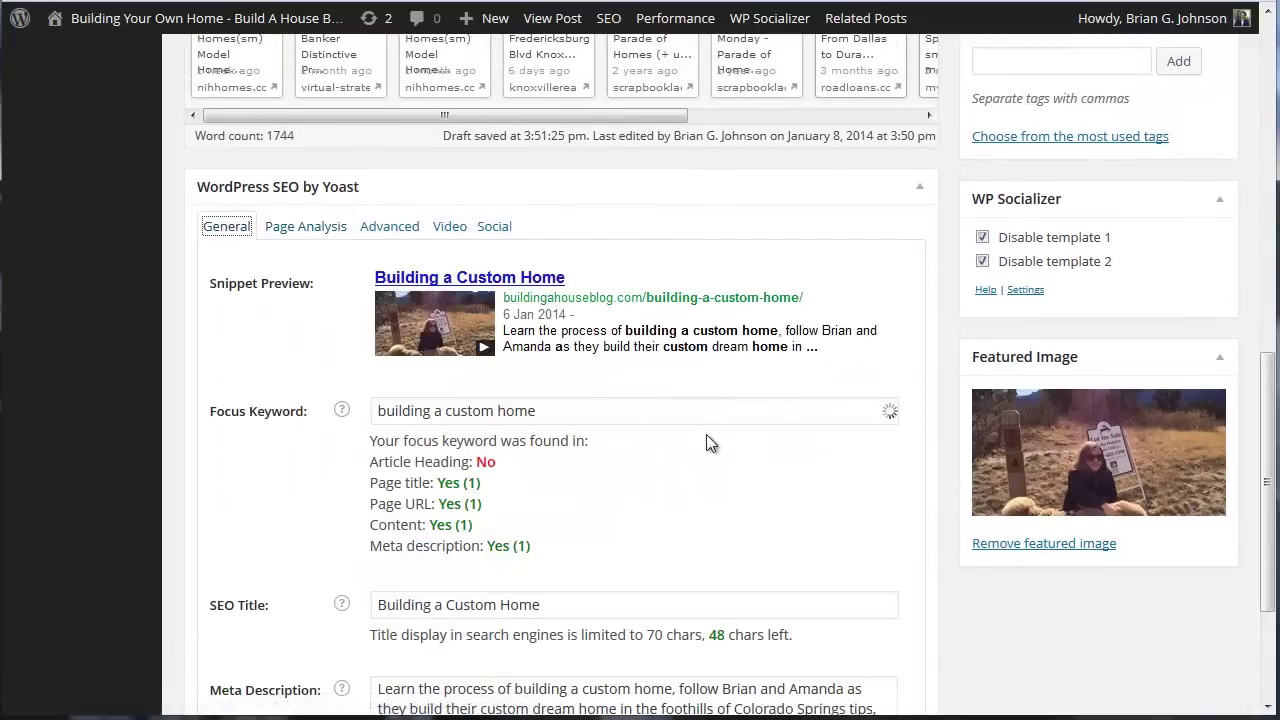
{"action": "scroll", "coordinate": [774, 389], "scroll_direction": "up", "scroll_amount": 5}
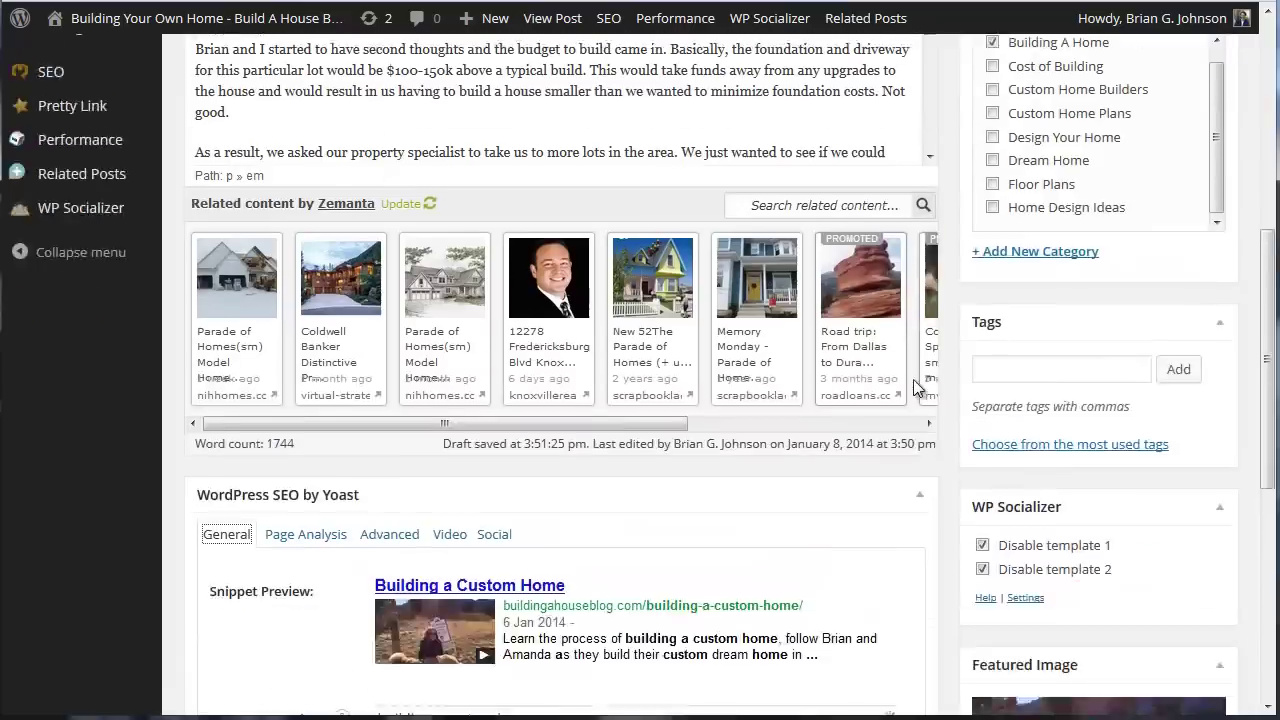
{"action": "scroll", "coordinate": [748, 197], "scroll_direction": "up", "scroll_amount": 3}
{"action": "scroll", "coordinate": [955, 512], "scroll_direction": "down", "scroll_amount": 4}
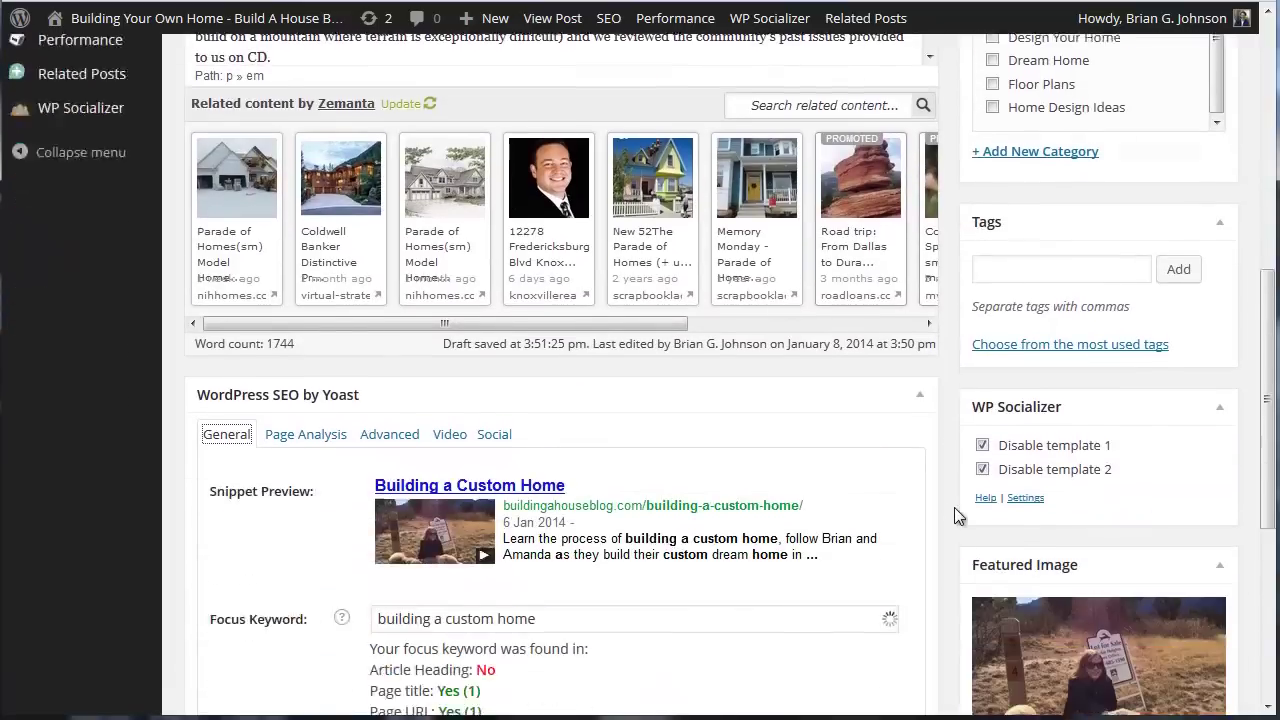
{"action": "left_click_drag", "start_coordinate": [571, 526], "coordinate": [363, 524]}
{"action": "key", "text": "ctrl+c"}
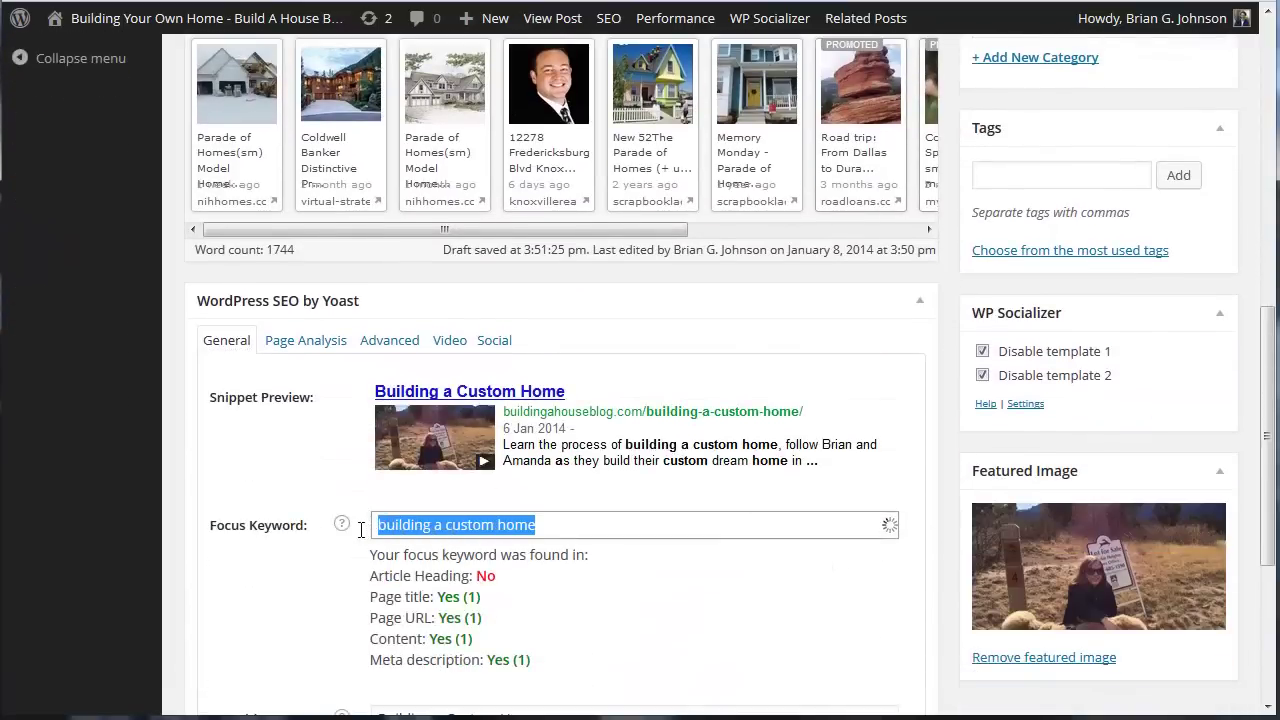
{"action": "scroll", "coordinate": [674, 480], "scroll_direction": "up", "scroll_amount": 7}
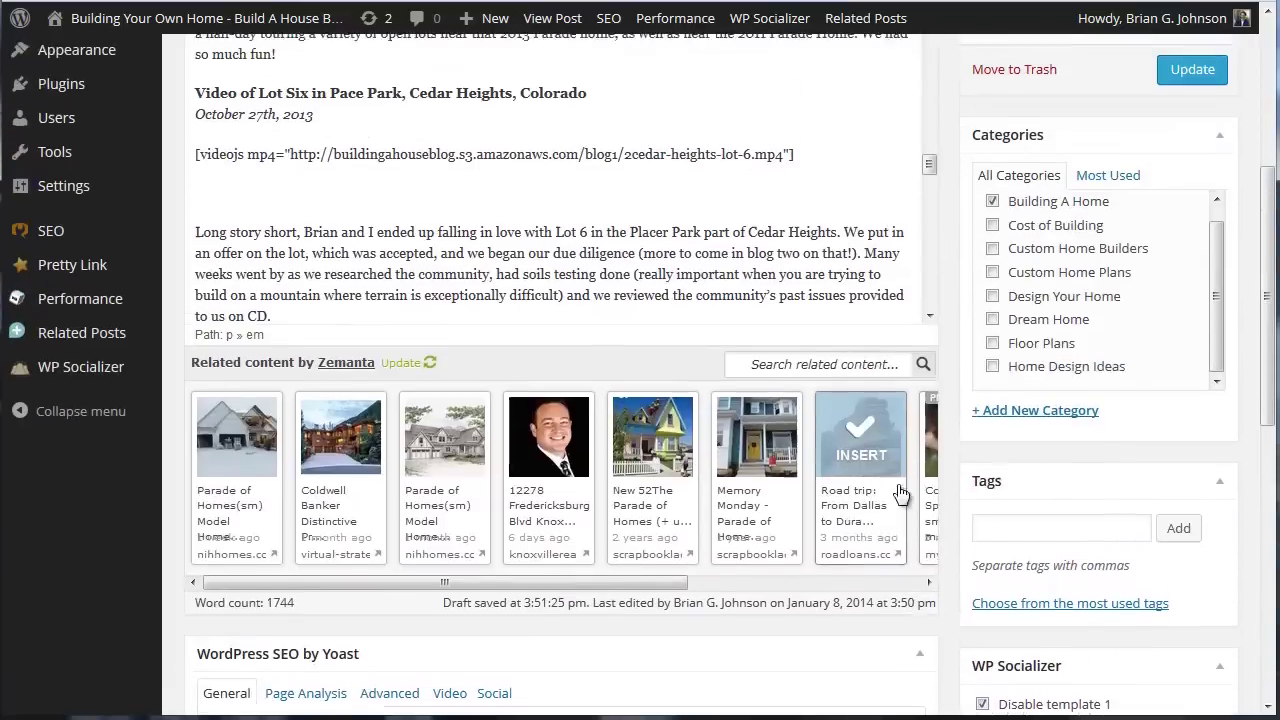
- Delete the final period of the post paragraph ending in "Not good."
{"action": "left_click", "coordinate": [690, 382]}
{"action": "scroll", "coordinate": [713, 483], "scroll_direction": "down", "scroll_amount": 5}
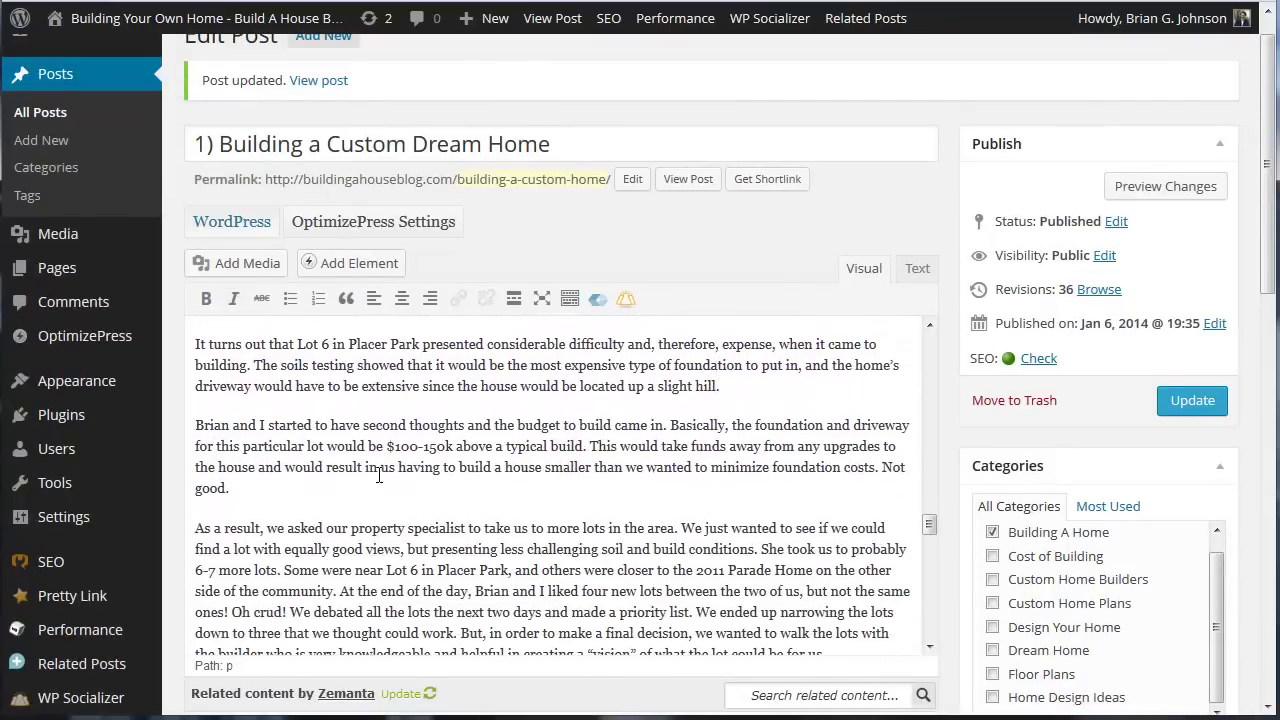
{"action": "left_click", "coordinate": [363, 489]}
{"action": "key", "text": "BackSpace"}
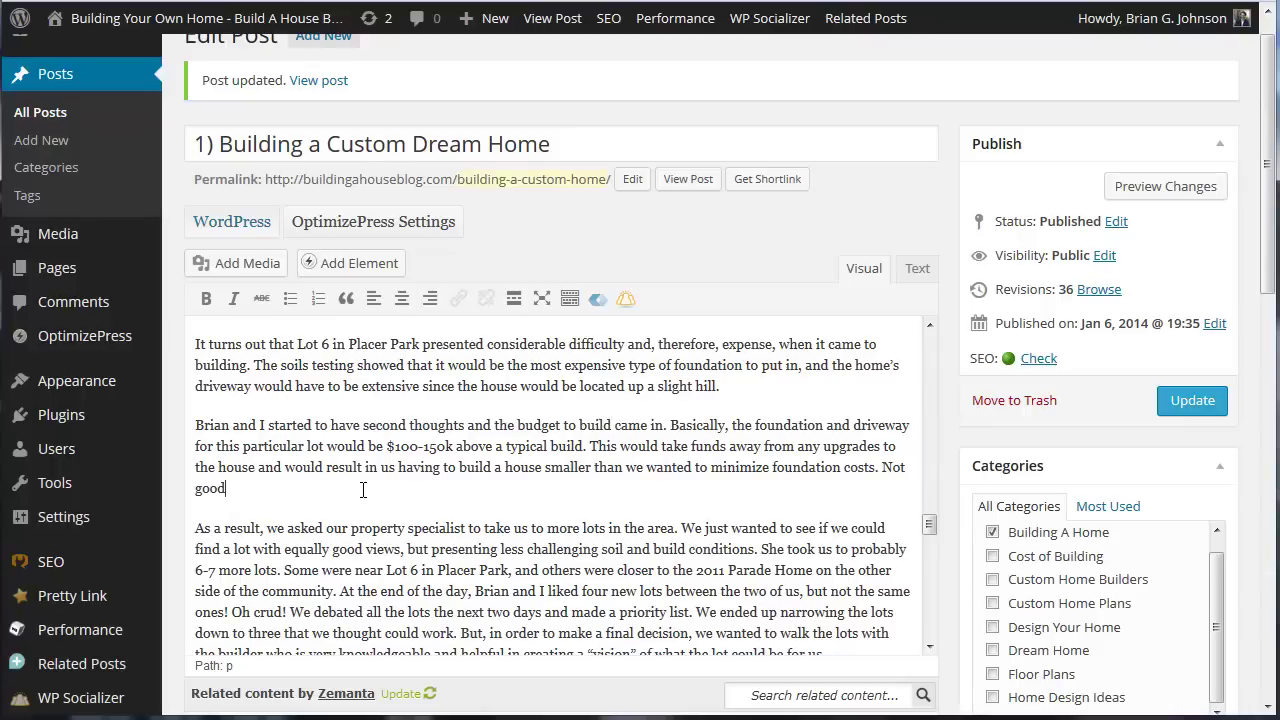
- Paste the focus keyword at the end of the post's last paragraph and capitalize it as "Building a custom home"
{"action": "scroll", "coordinate": [363, 489], "scroll_direction": "down", "scroll_amount": 4}
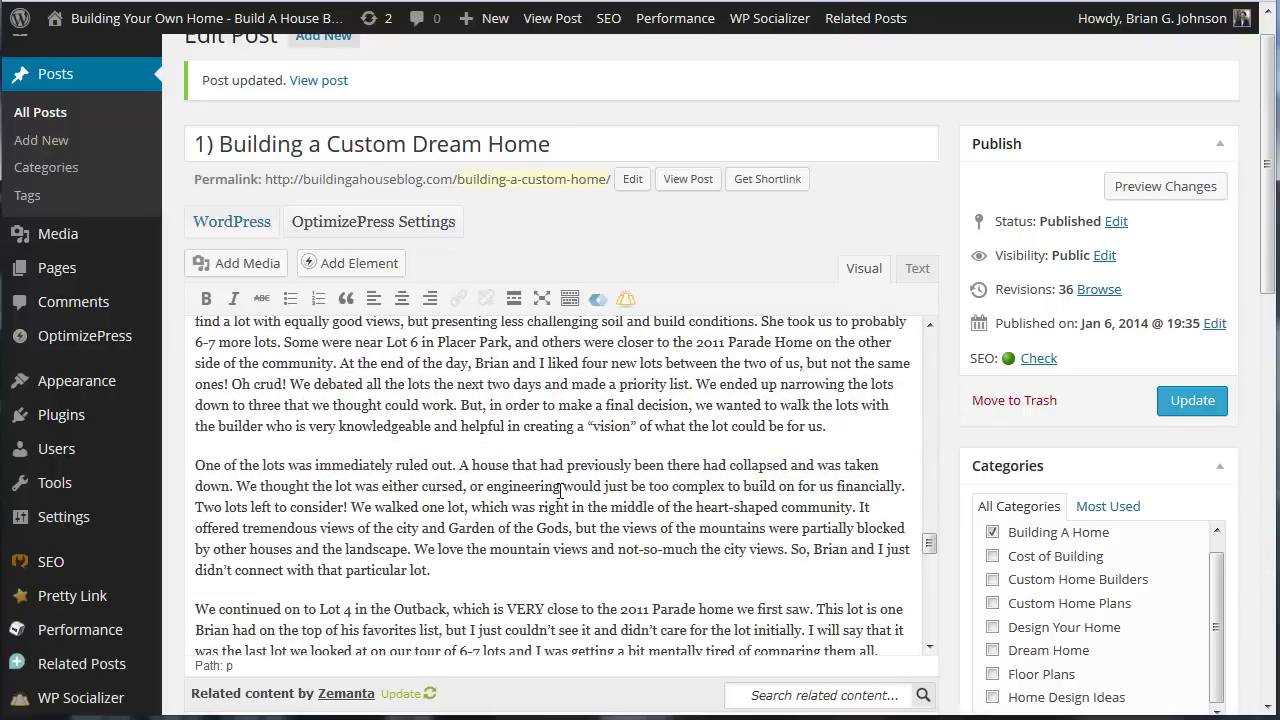
{"action": "scroll", "coordinate": [560, 493], "scroll_direction": "down", "scroll_amount": 10}
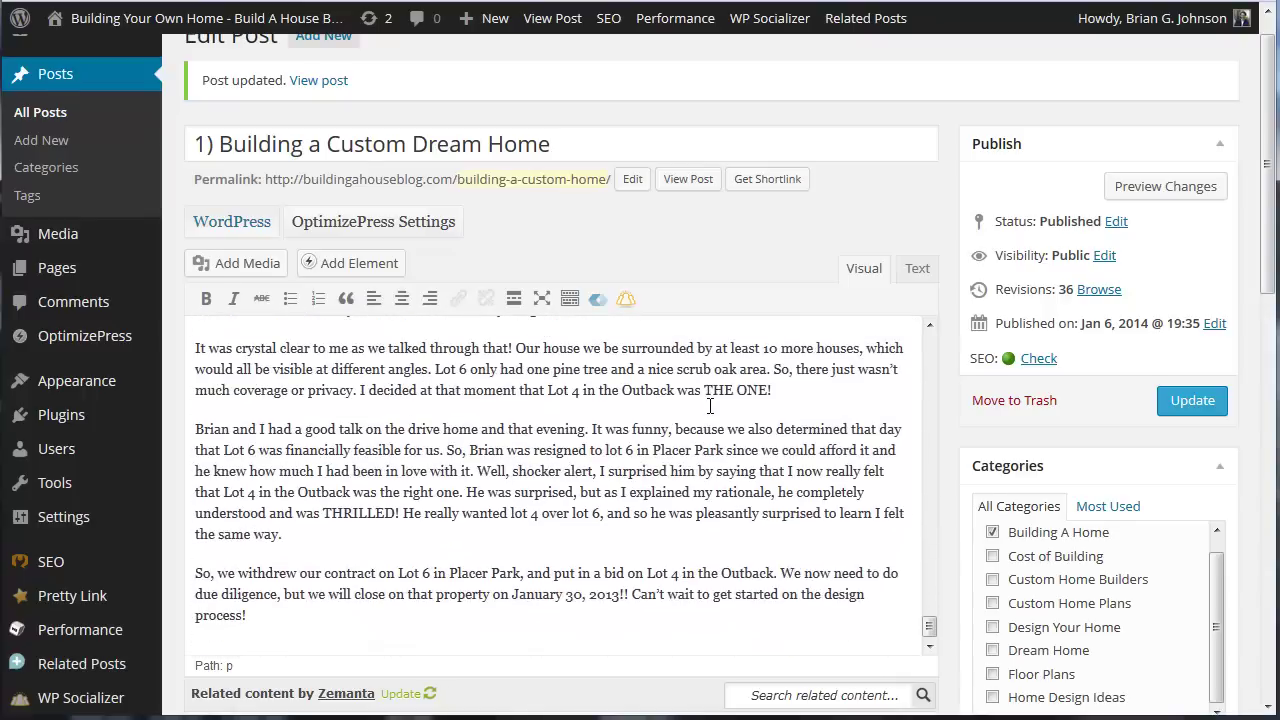
{"action": "scroll", "coordinate": [716, 410], "scroll_direction": "down", "scroll_amount": 1}
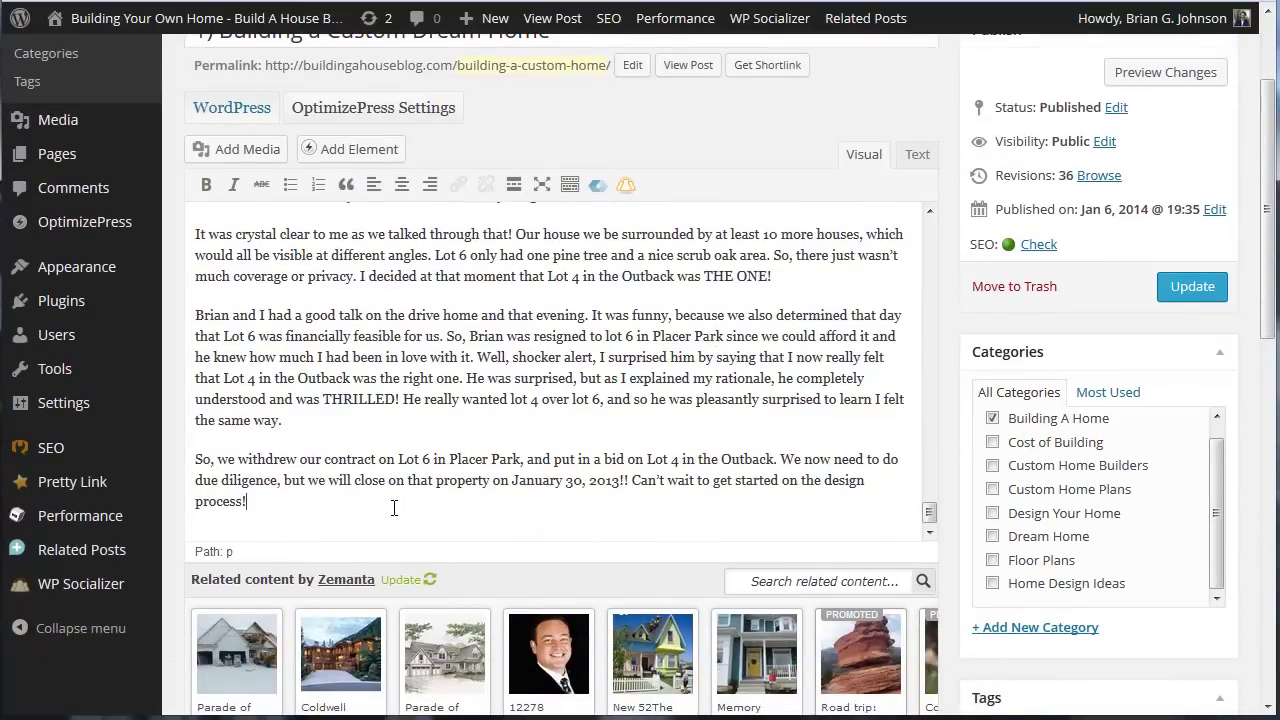
{"action": "key", "text": "ctrl+v"}
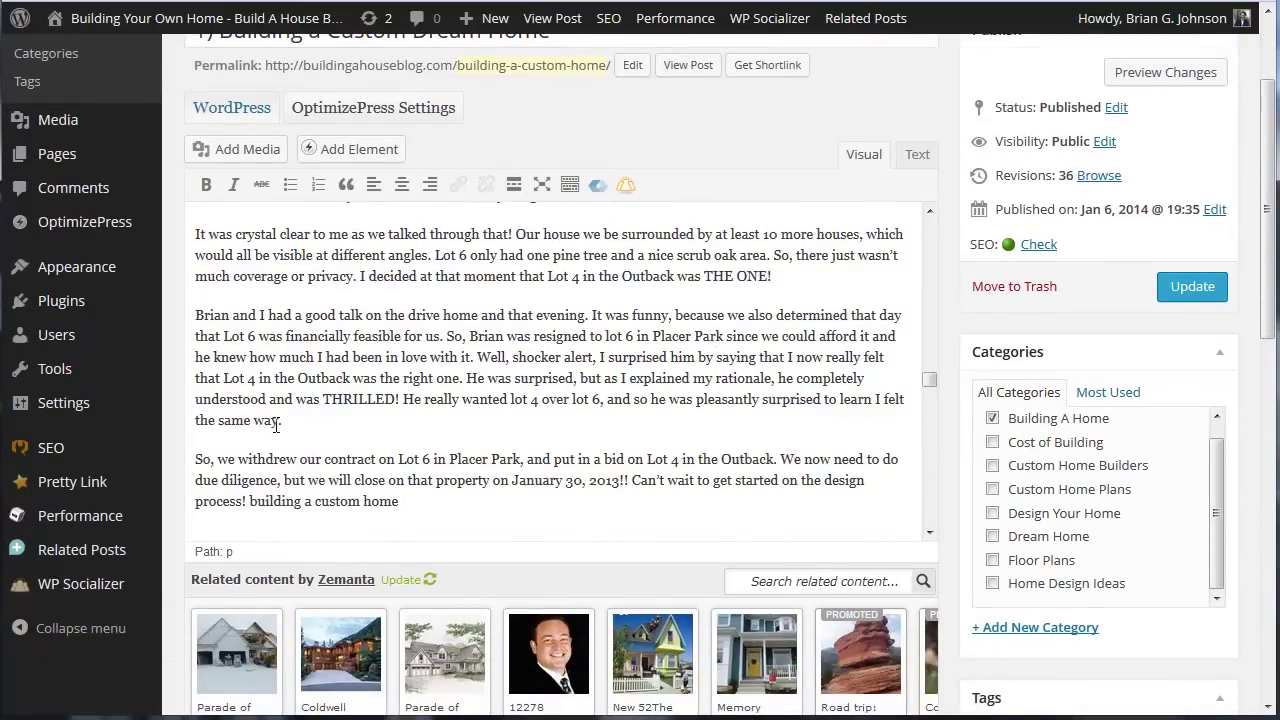
{"action": "left_click", "coordinate": [258, 505]}
{"action": "key", "text": "BackSpace"}
{"action": "type", "text": "B"}
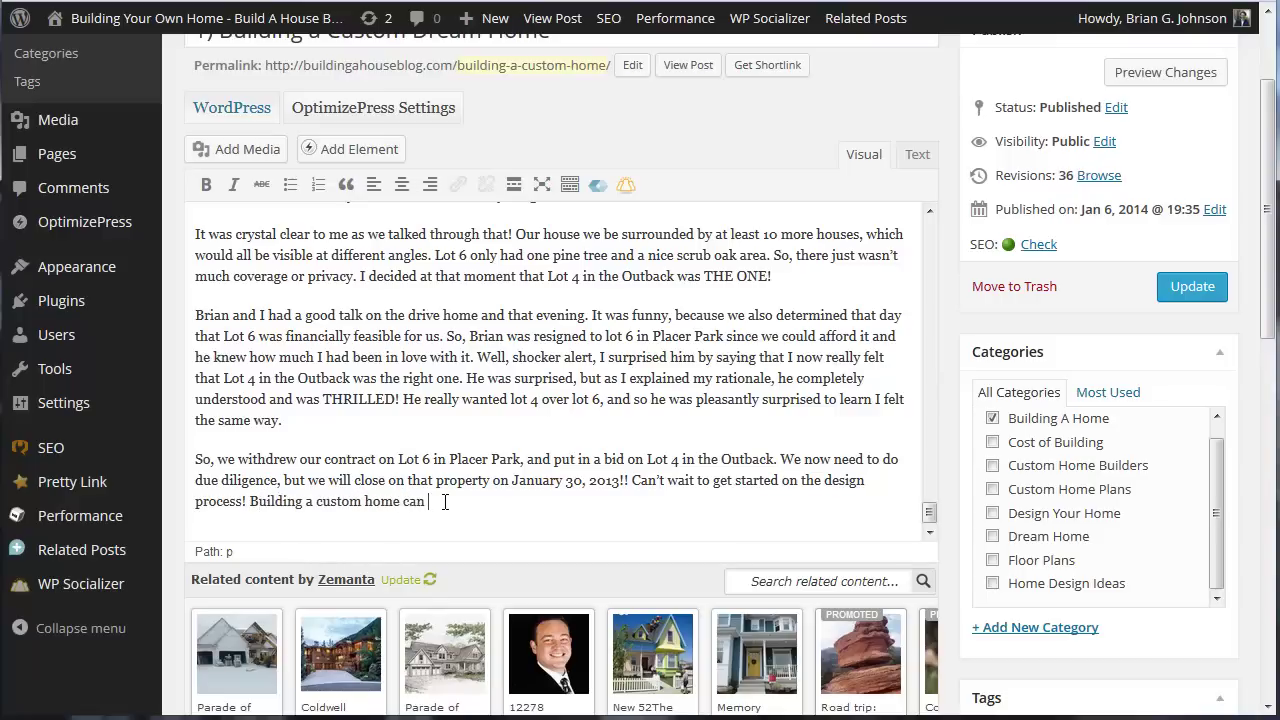
- Complete the closing sentence with "is quite a process, learn about budgeting, tips and more!" and update the post
{"action": "key", "text": "BackSpace"}
{"action": "type", "text": "is quite a process"}
{"action": "type", "text": ","}
{"action": "type", "text": "learn about budgeting, "}
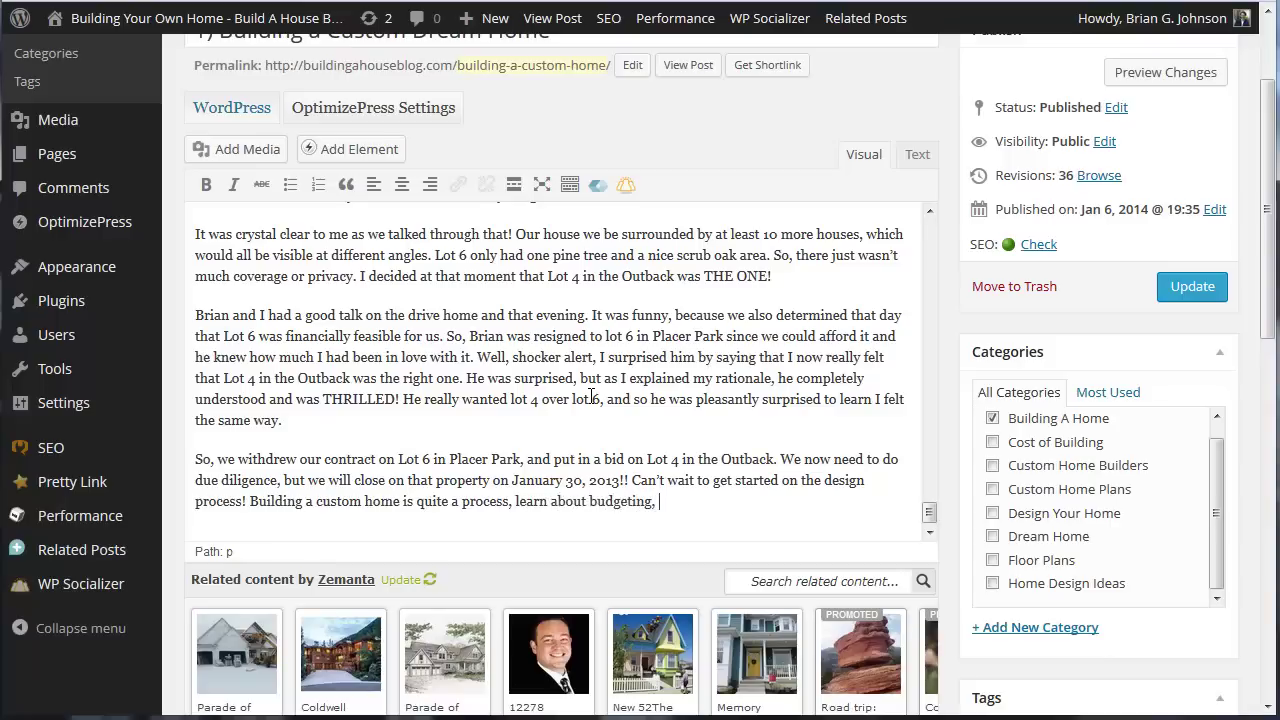
{"action": "type", "text": "tips and more!"}
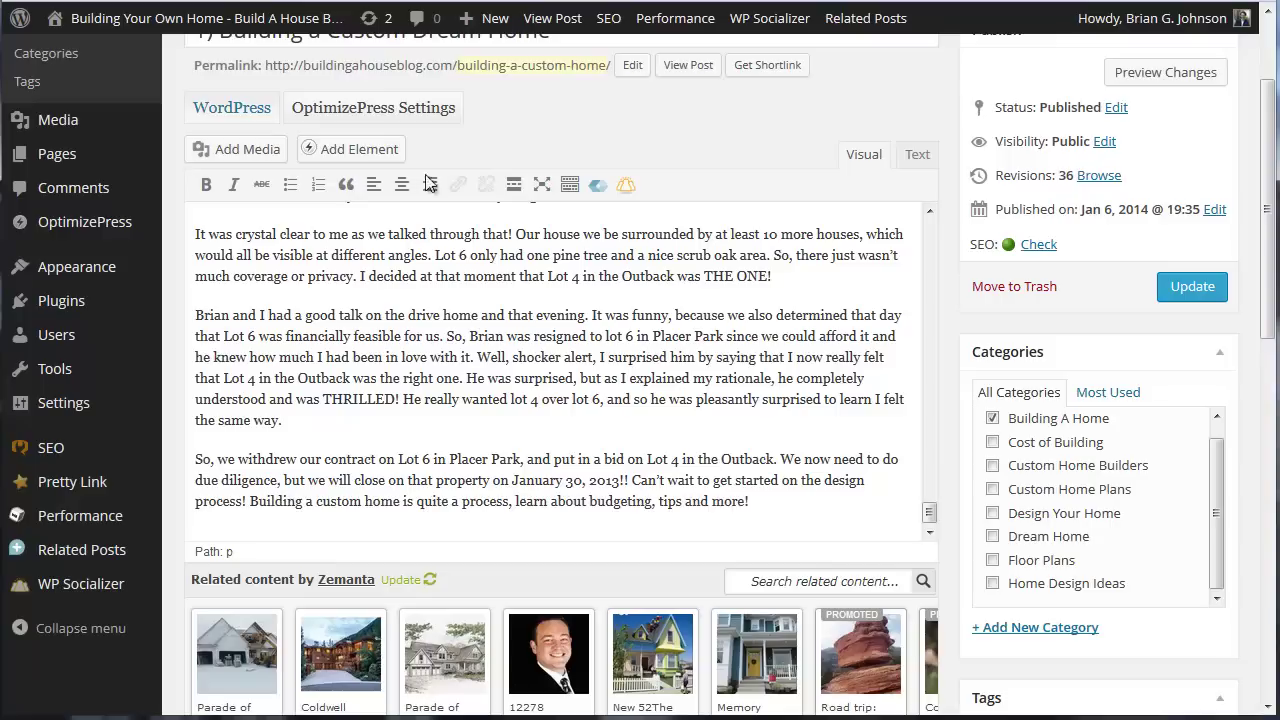
{"action": "left_click", "coordinate": [1185, 287]}
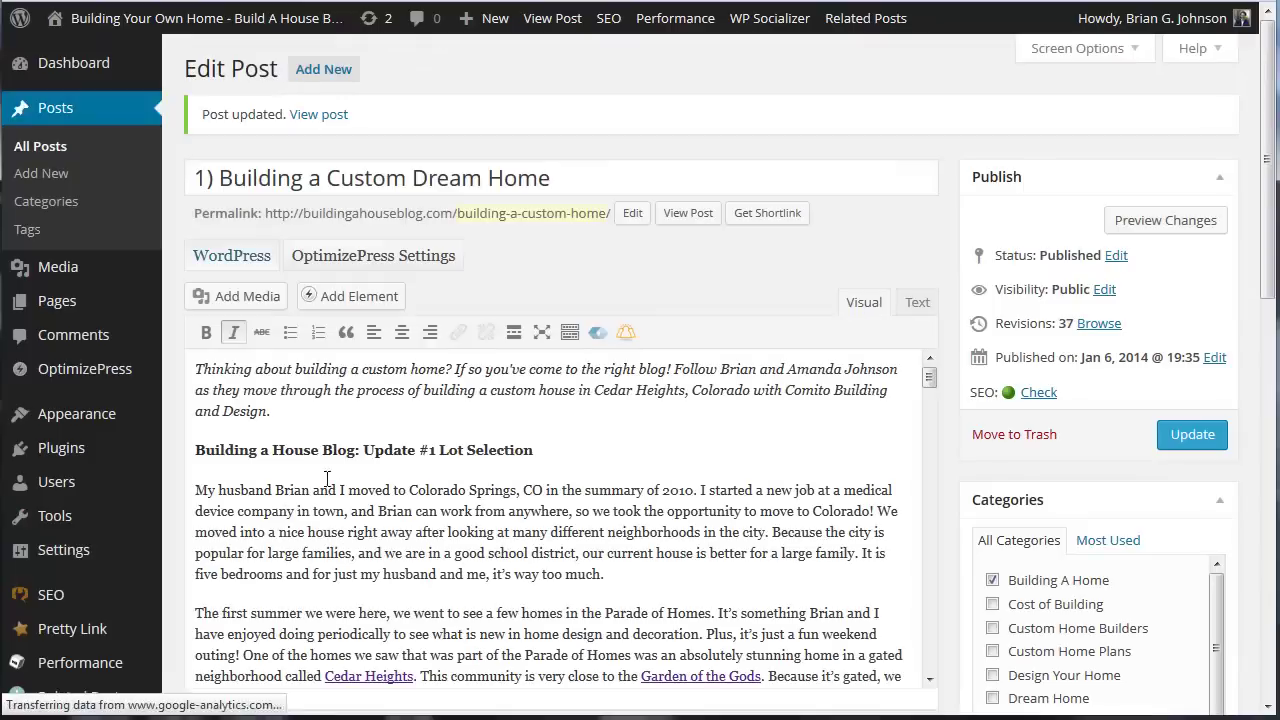
- Reopen the Page Analysis of the updated post and check the keyword density and keyword count
{"action": "scroll", "coordinate": [960, 330], "scroll_direction": "down", "scroll_amount": 10}
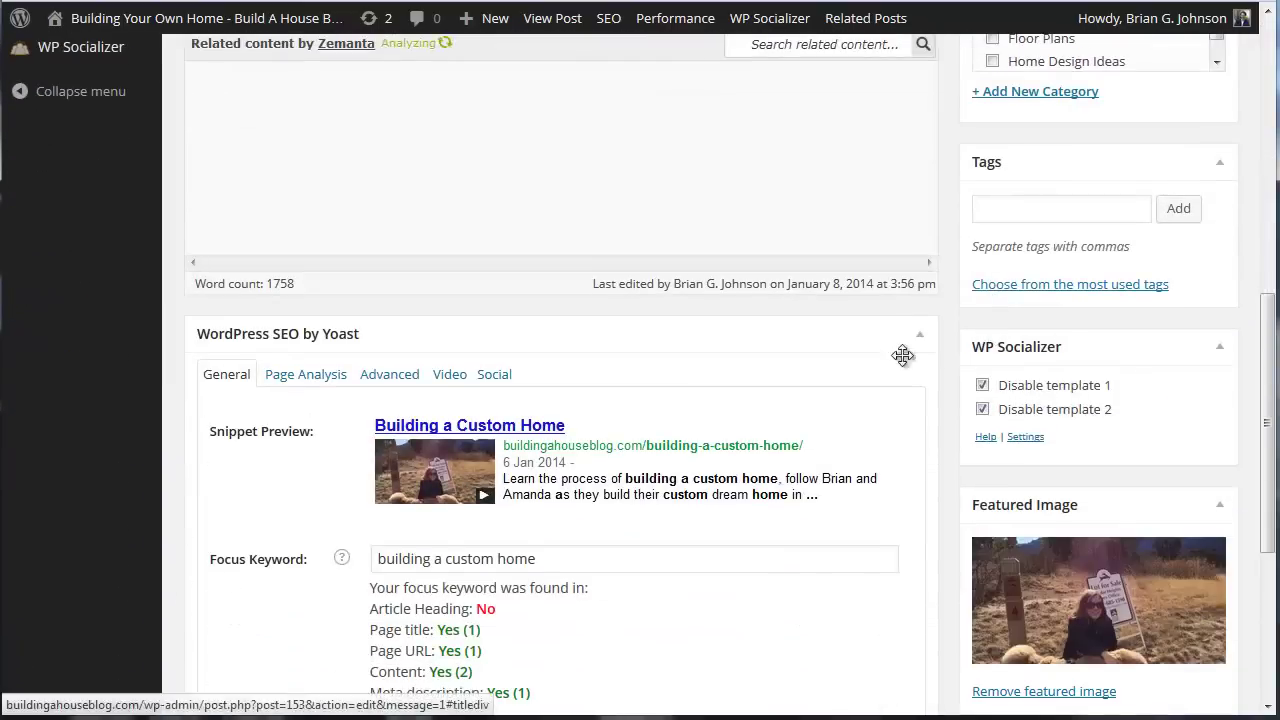
{"action": "left_click", "coordinate": [311, 382]}
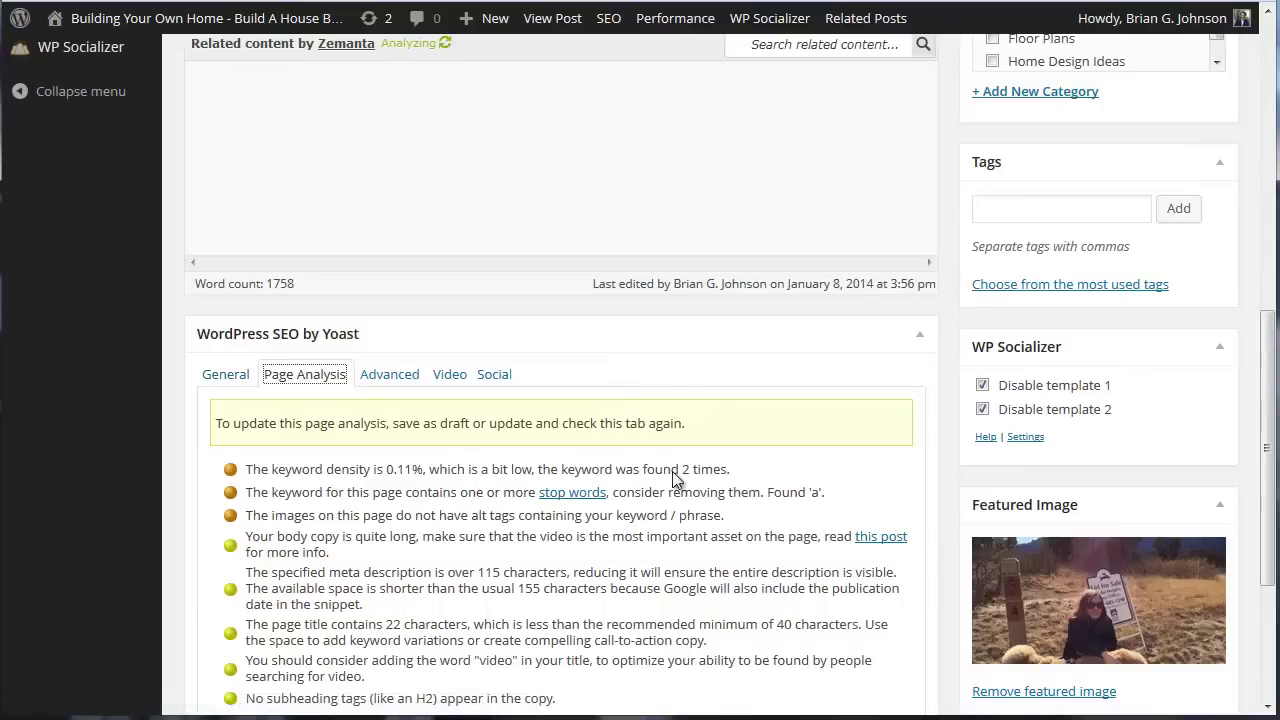
{"action": "left_click_drag", "start_coordinate": [662, 469], "coordinate": [691, 469]}
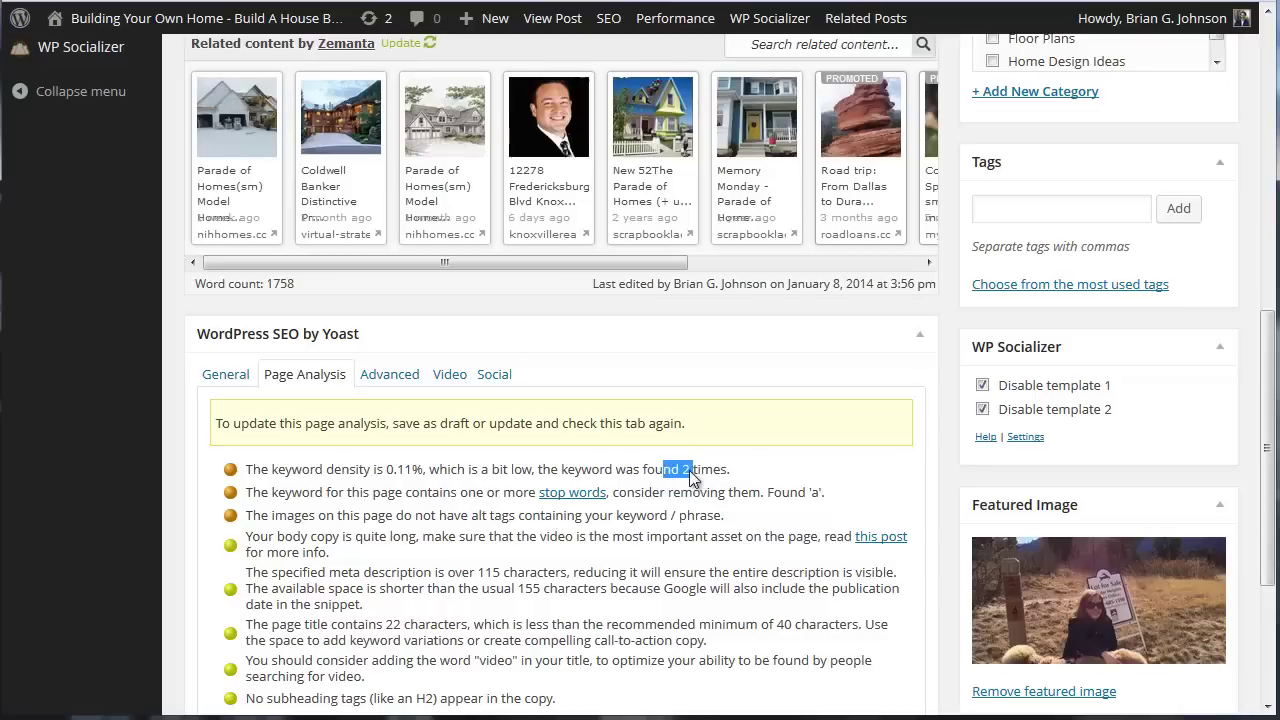
{"action": "left_click", "coordinate": [723, 590]}
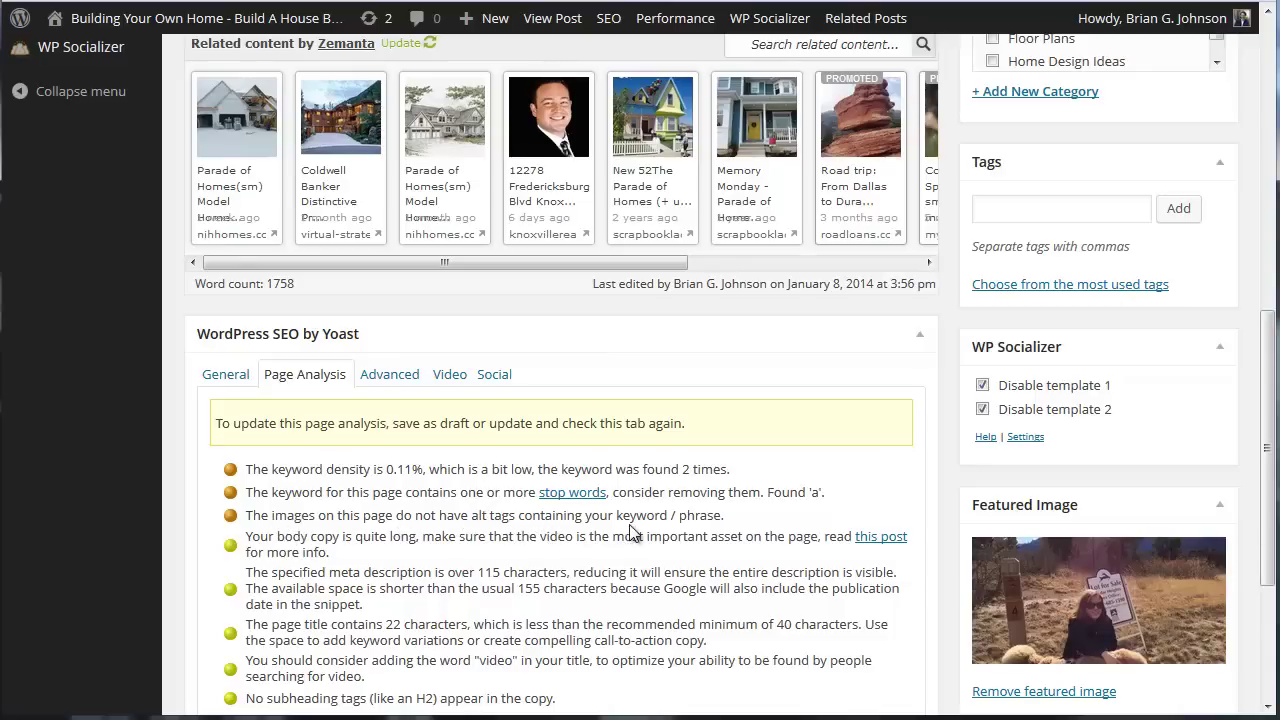
{"action": "scroll", "coordinate": [936, 369], "scroll_direction": "up", "scroll_amount": 7}
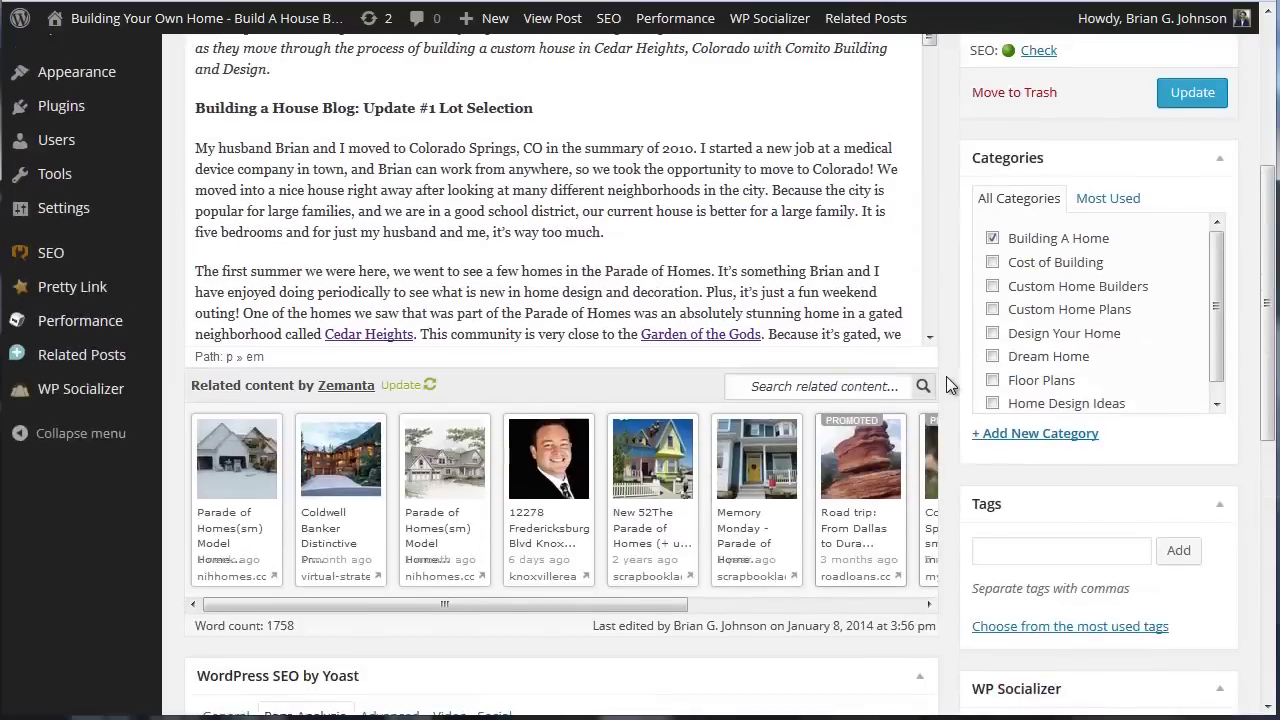
- Replace the alternative text of the post's large house photo with "building a custom home" and update the post
{"action": "scroll", "coordinate": [732, 433], "scroll_direction": "down", "scroll_amount": 8}
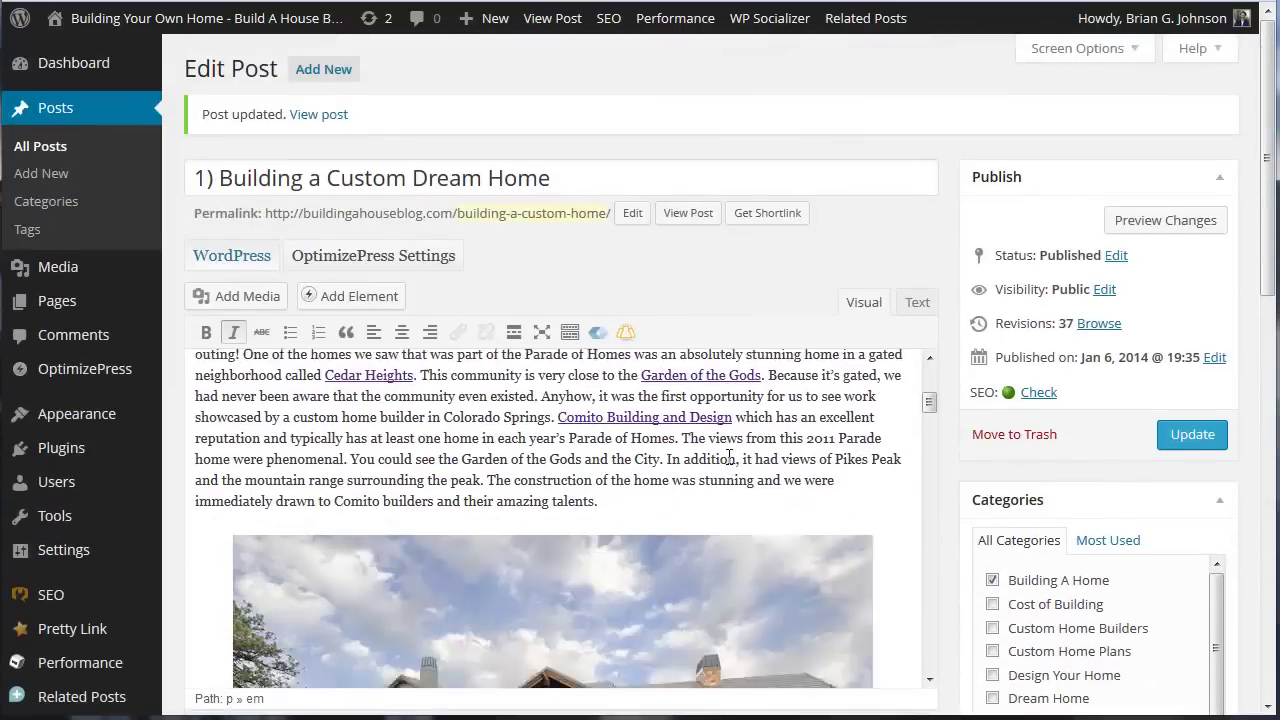
{"action": "left_click", "coordinate": [551, 484]}
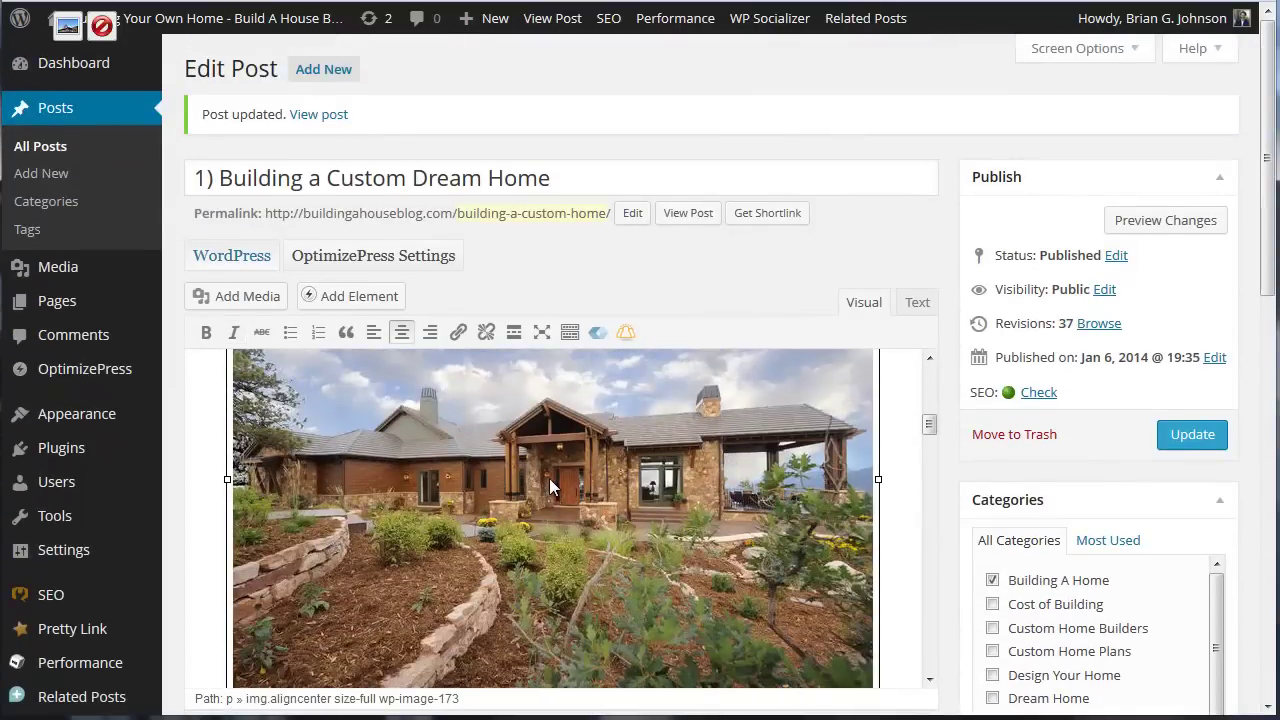
{"action": "left_click", "coordinate": [66, 27]}
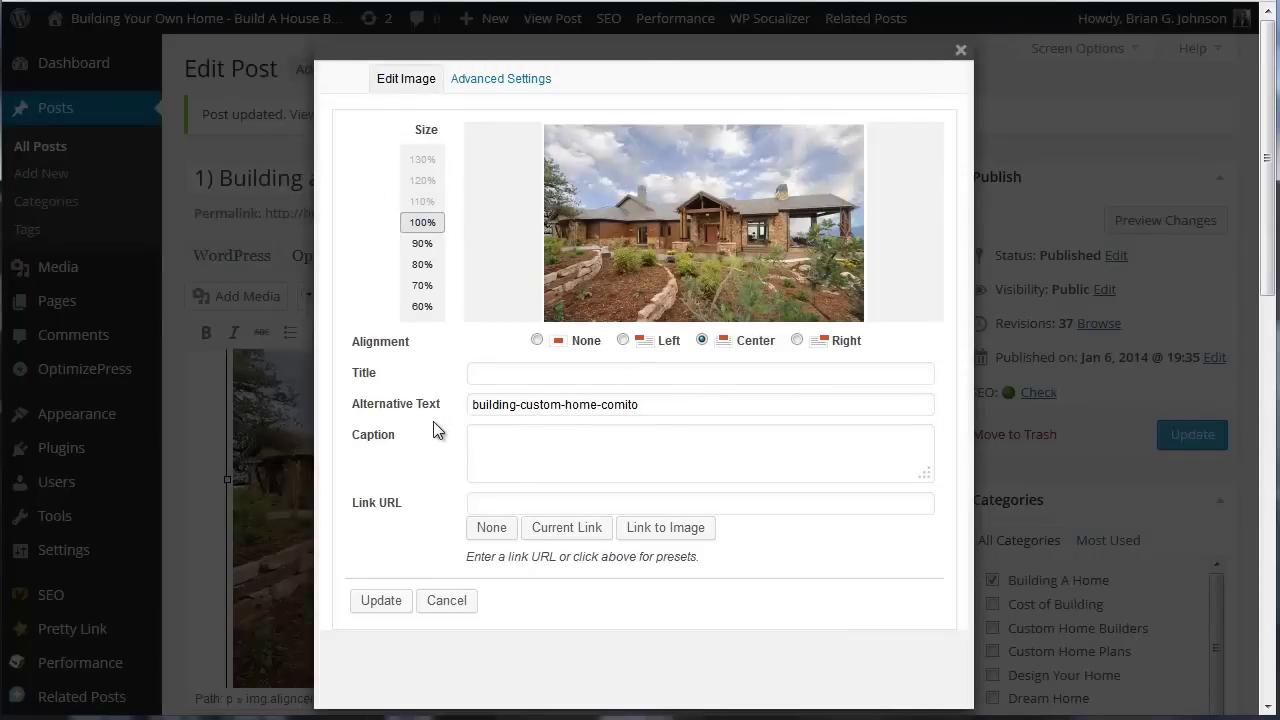
{"action": "left_click_drag", "start_coordinate": [654, 403], "coordinate": [455, 404]}
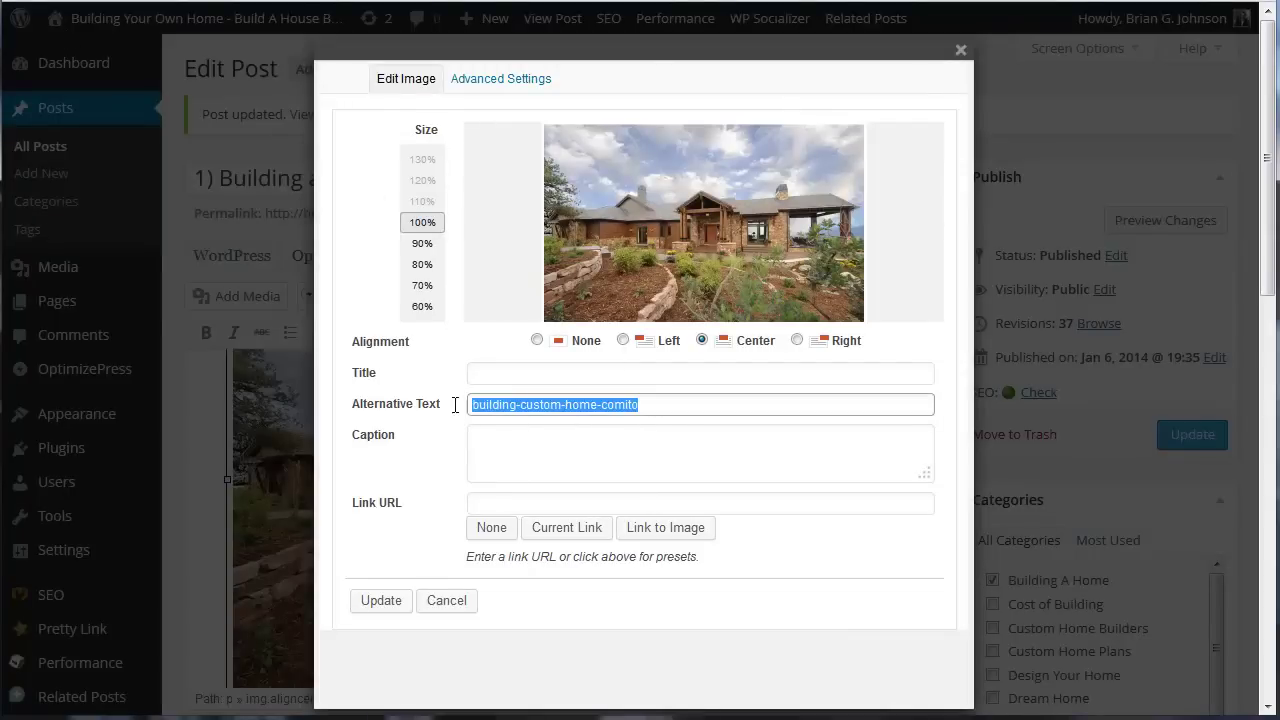
{"action": "type", "text": "building a custom home"}
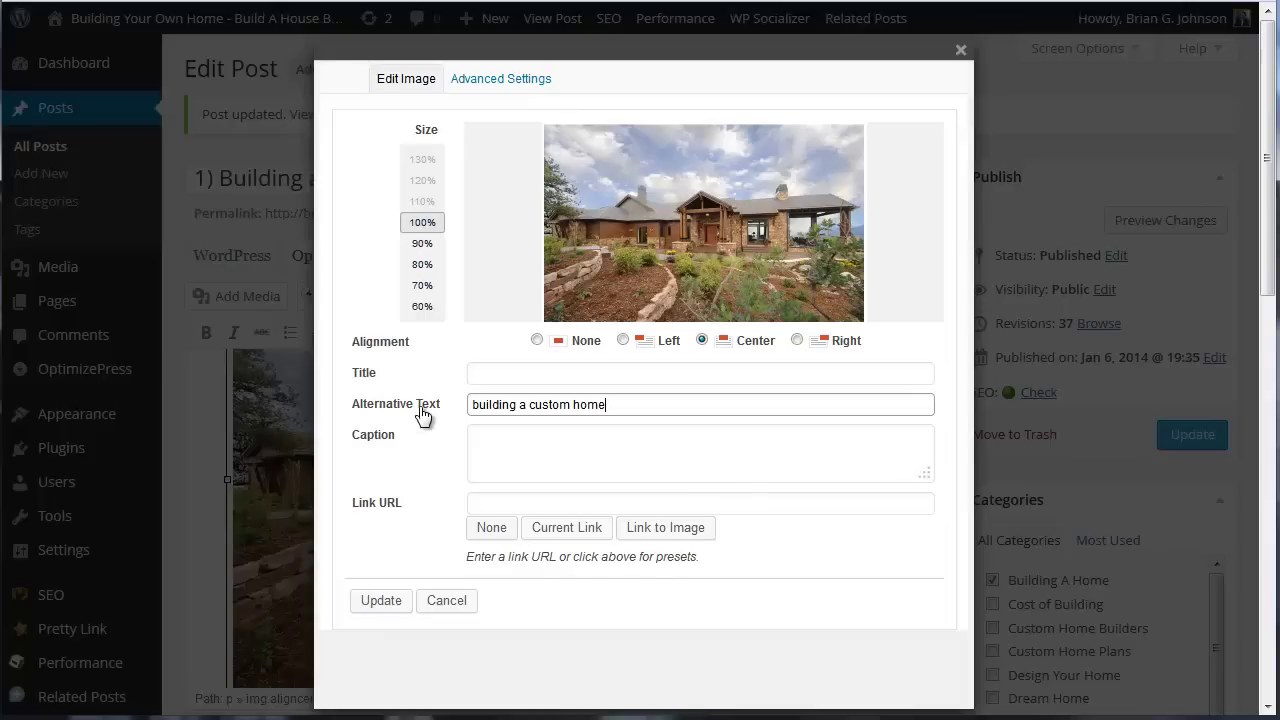
{"action": "left_click", "coordinate": [377, 601]}
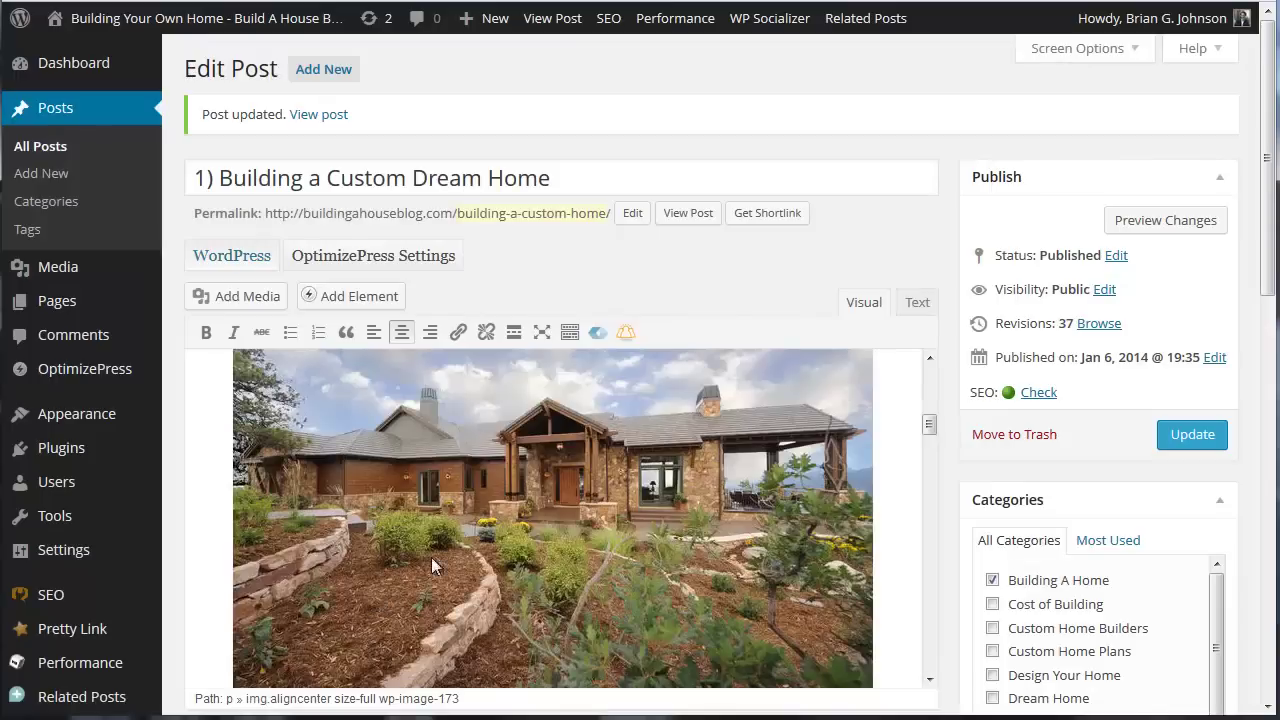
{"action": "left_click", "coordinate": [1162, 442]}
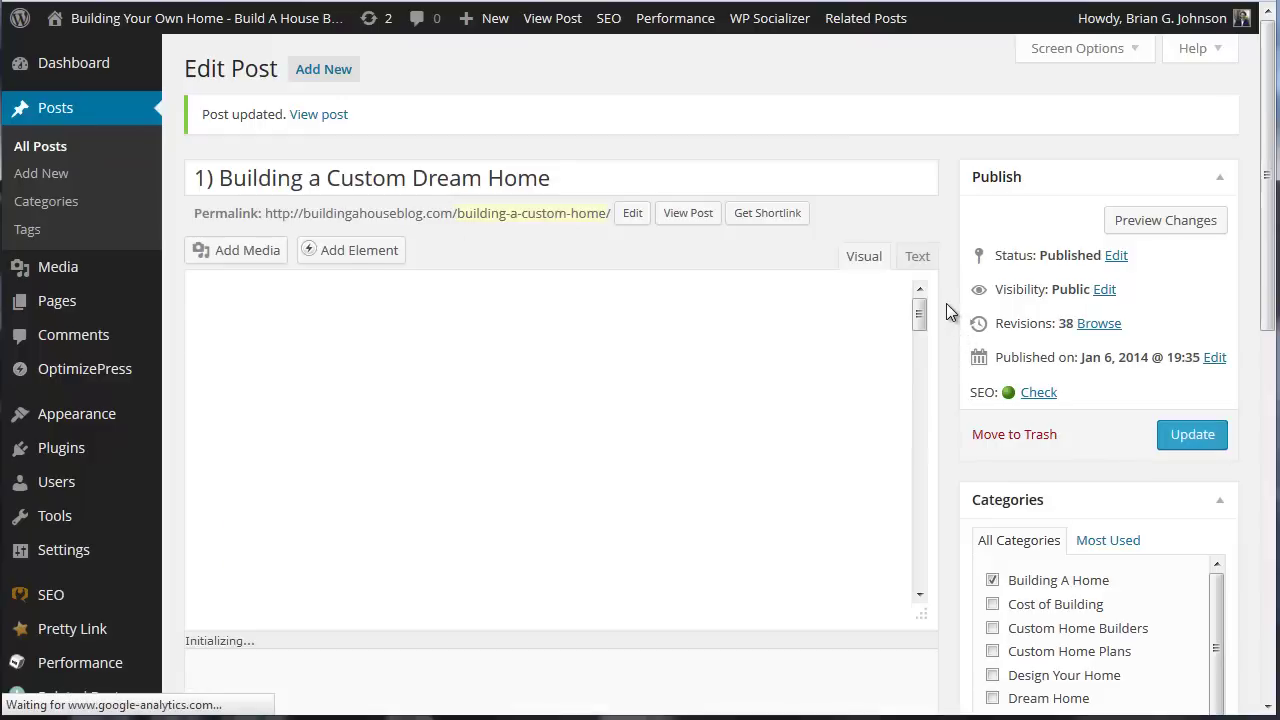
- Reopen the Page Analysis and review the entries on image alt tags and subheading tags
{"action": "scroll", "coordinate": [977, 304], "scroll_direction": "down", "scroll_amount": 5}
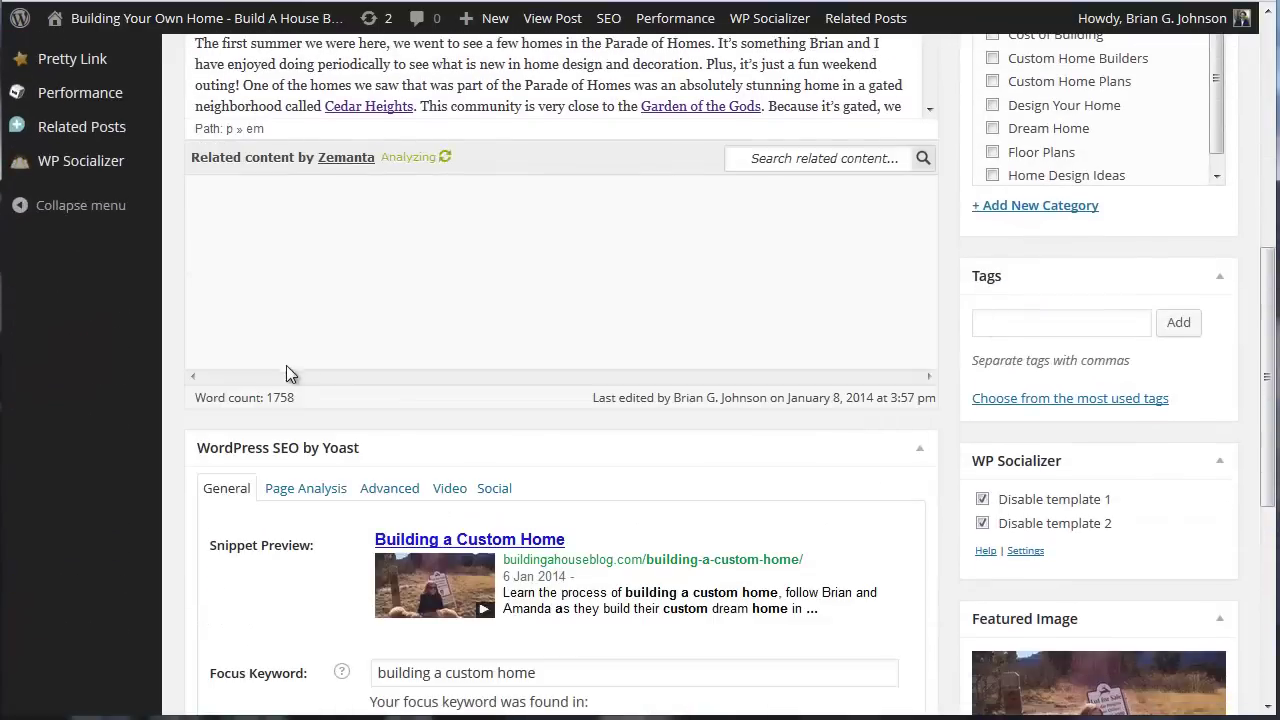
{"action": "left_click", "coordinate": [306, 489]}
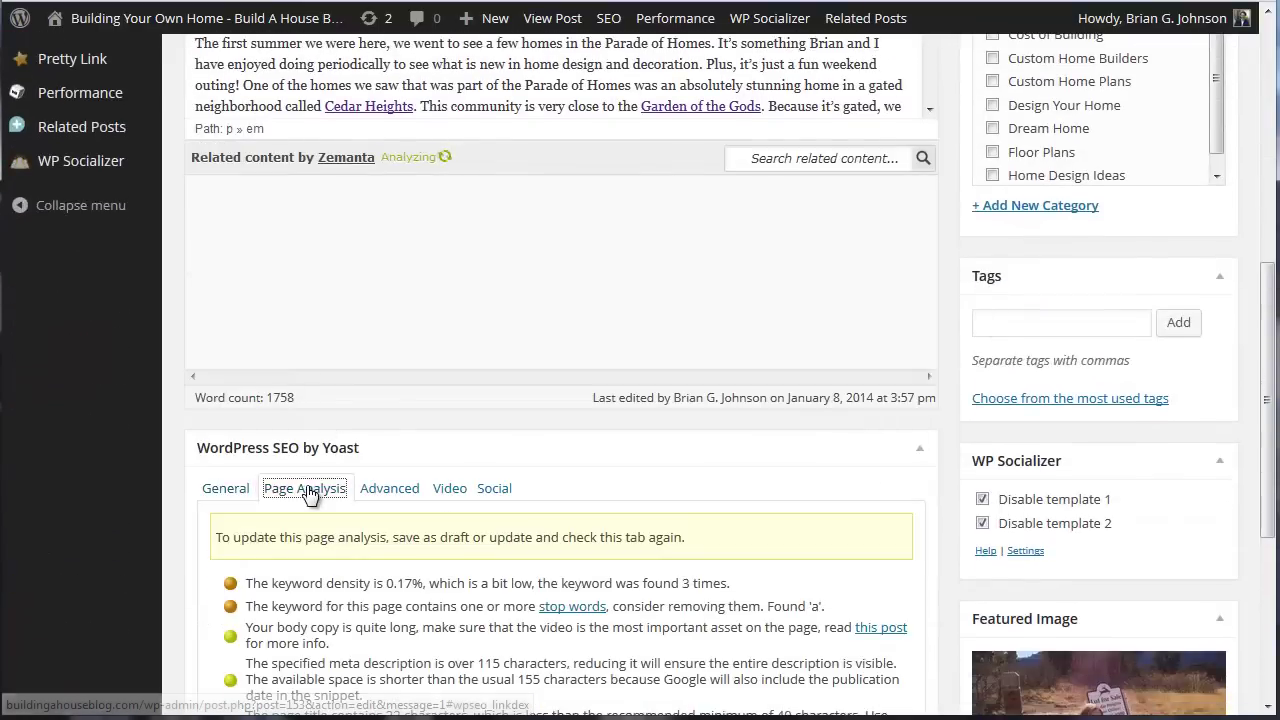
{"action": "scroll", "coordinate": [872, 500], "scroll_direction": "down", "scroll_amount": 1}
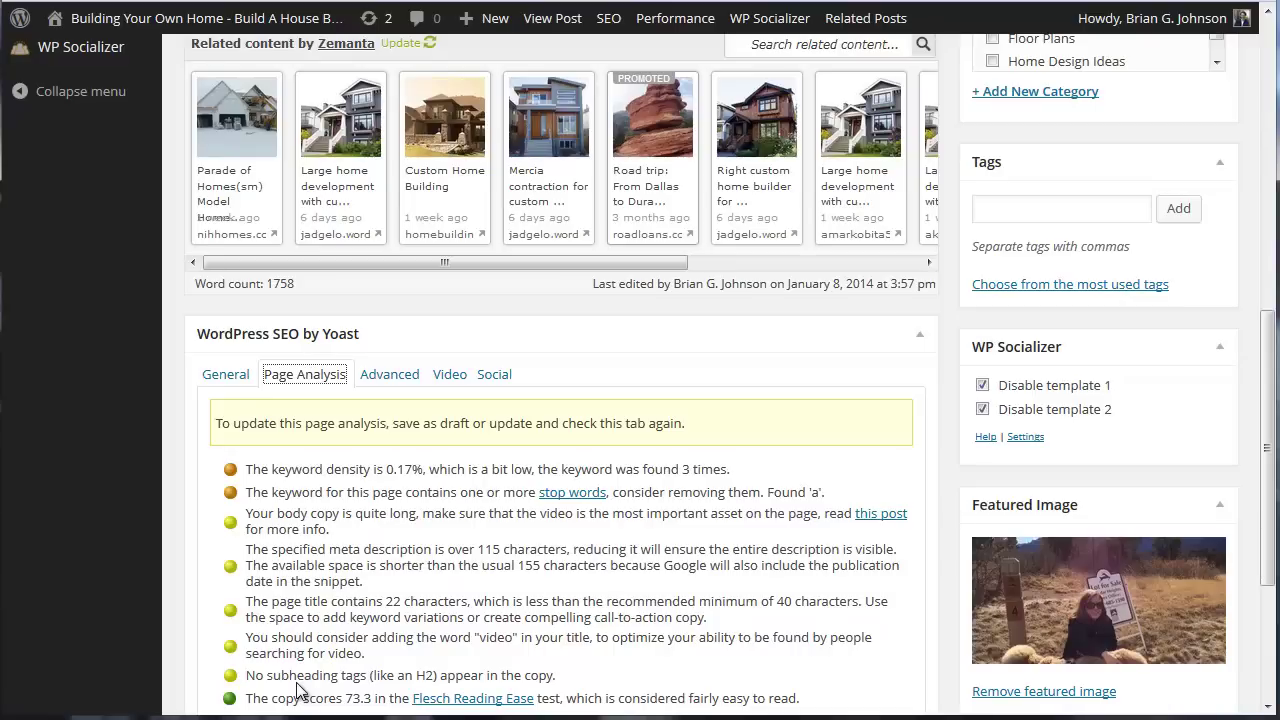
{"action": "scroll", "coordinate": [318, 610], "scroll_direction": "down", "scroll_amount": 3}
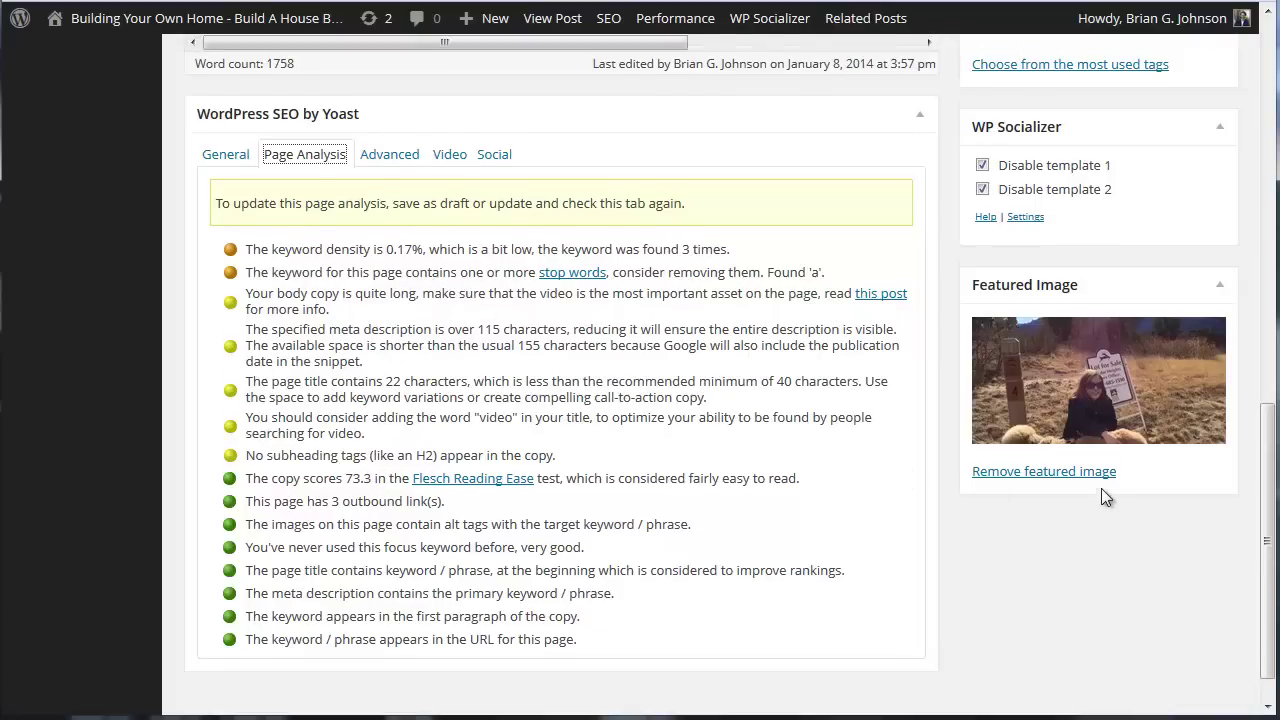
- Replace "Building a House Blog" in the bold line above the second paragraph with "building a custom home"
{"action": "scroll", "coordinate": [1101, 488], "scroll_direction": "up", "scroll_amount": 10}
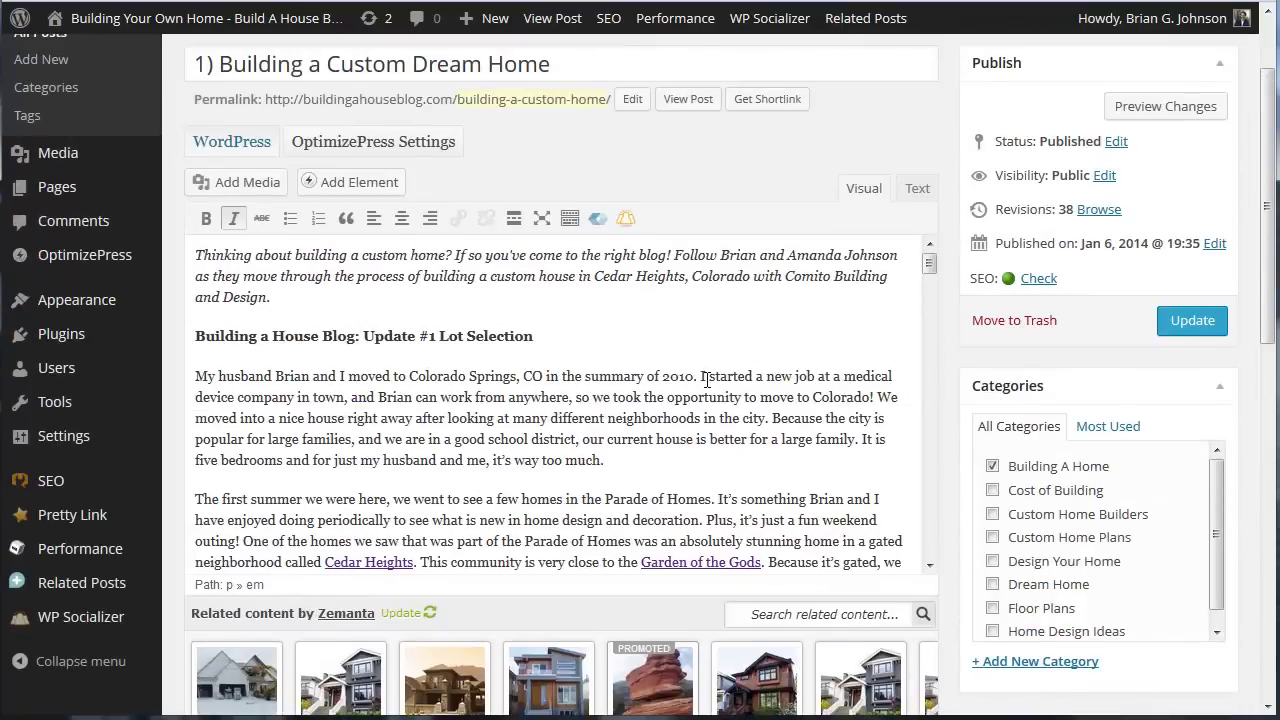
{"action": "left_click", "coordinate": [197, 336]}
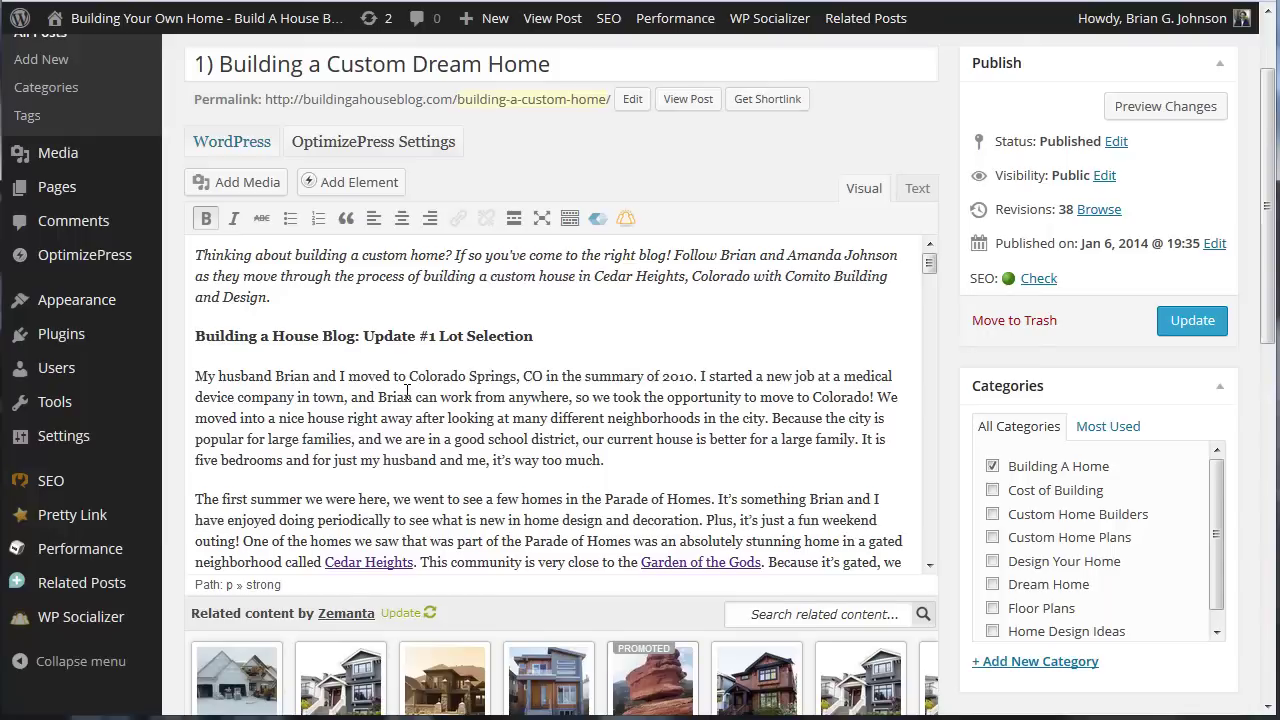
{"action": "type", "text": "building a custom home"}
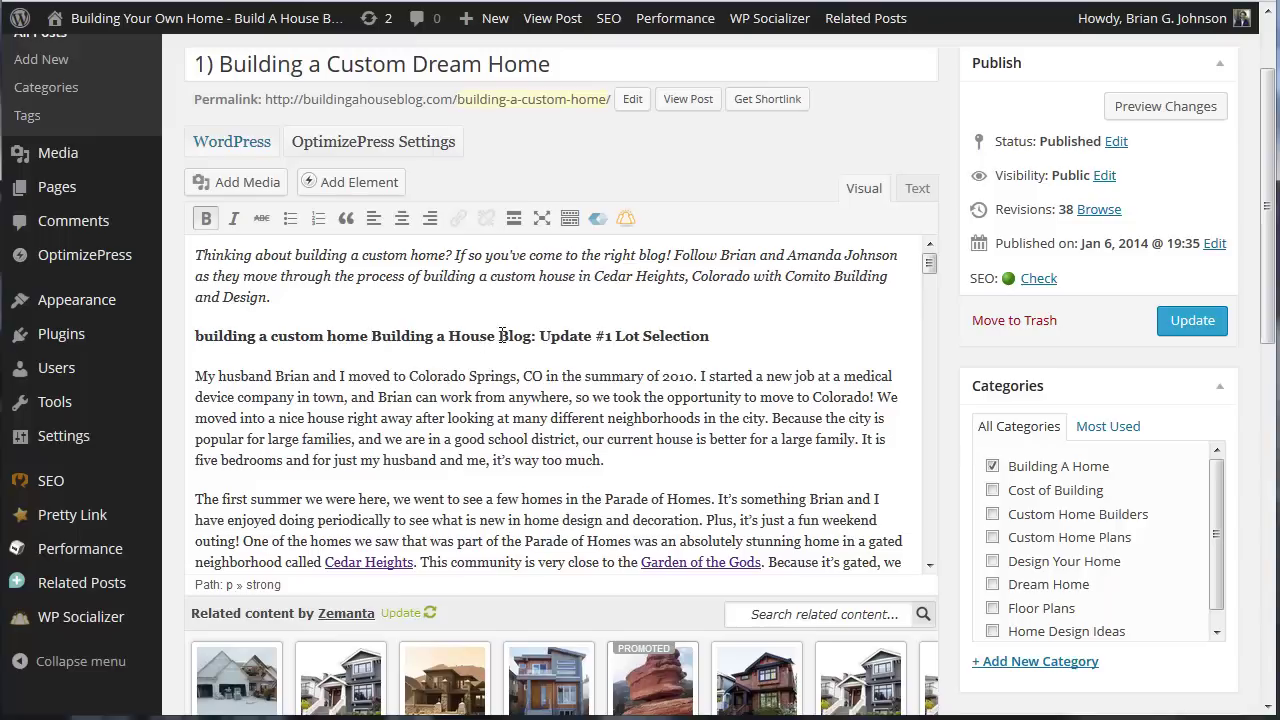
{"action": "left_click_drag", "start_coordinate": [517, 335], "coordinate": [371, 336]}
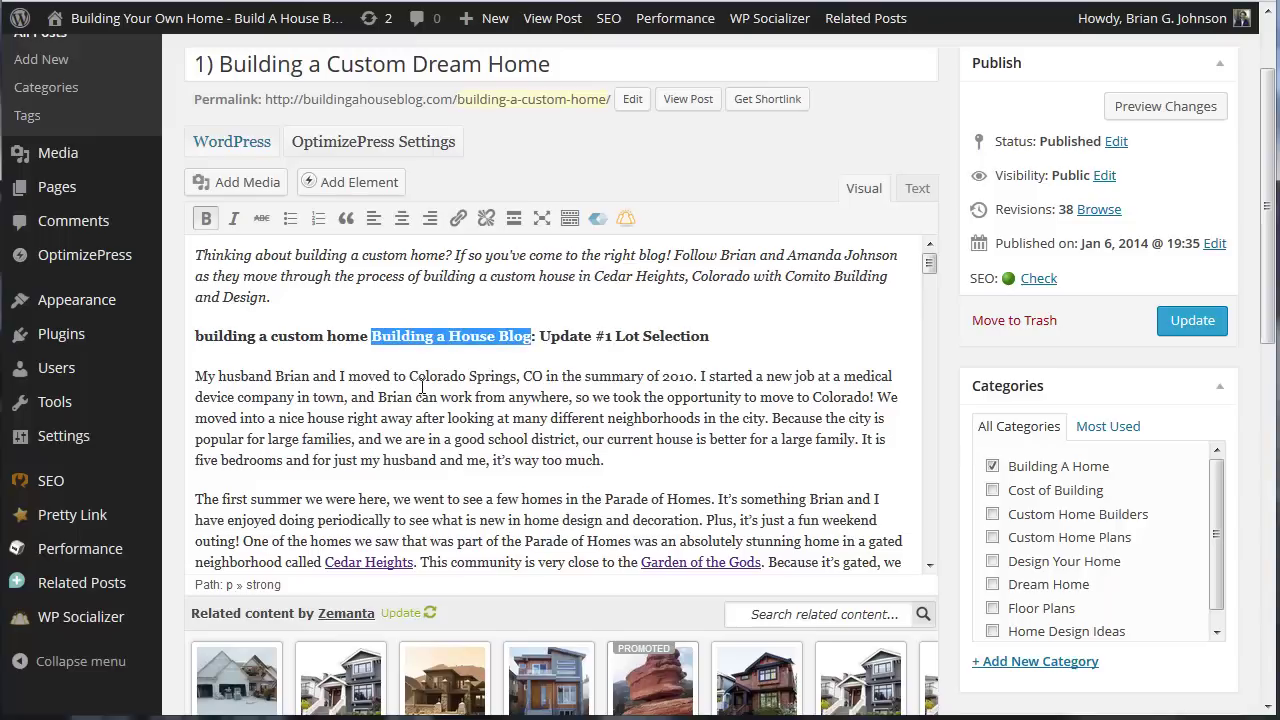
{"action": "key", "text": "BackSpace"}
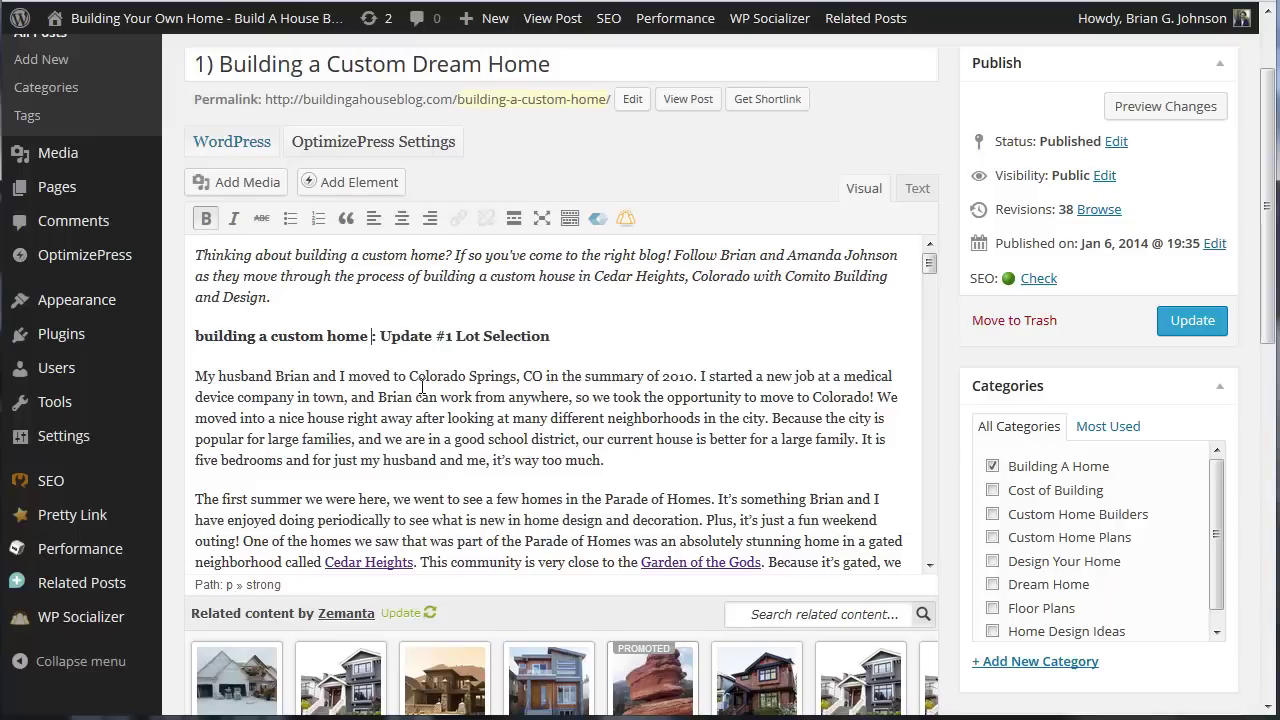
- Capitalize the keyword in the bold "Update #1 Lot Selection" line as "Building a Custom Home"
{"action": "key", "text": "BackSpace"}
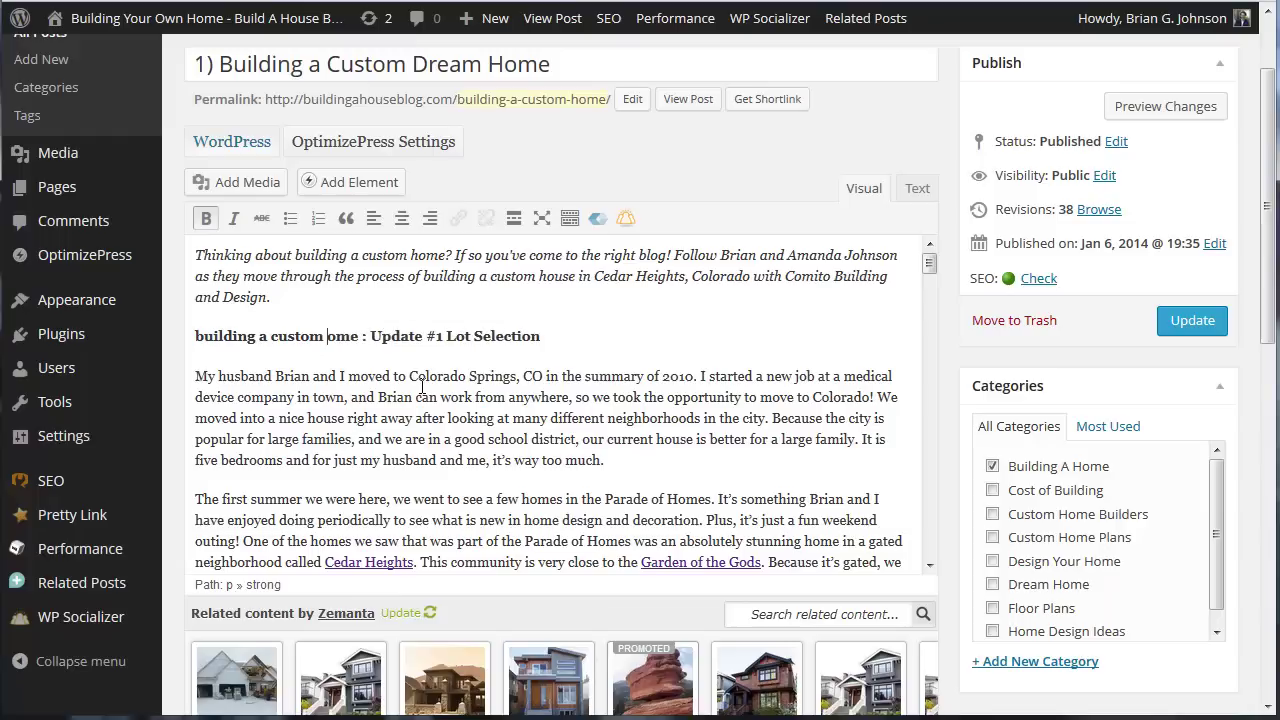
{"action": "type", "text": "H"}
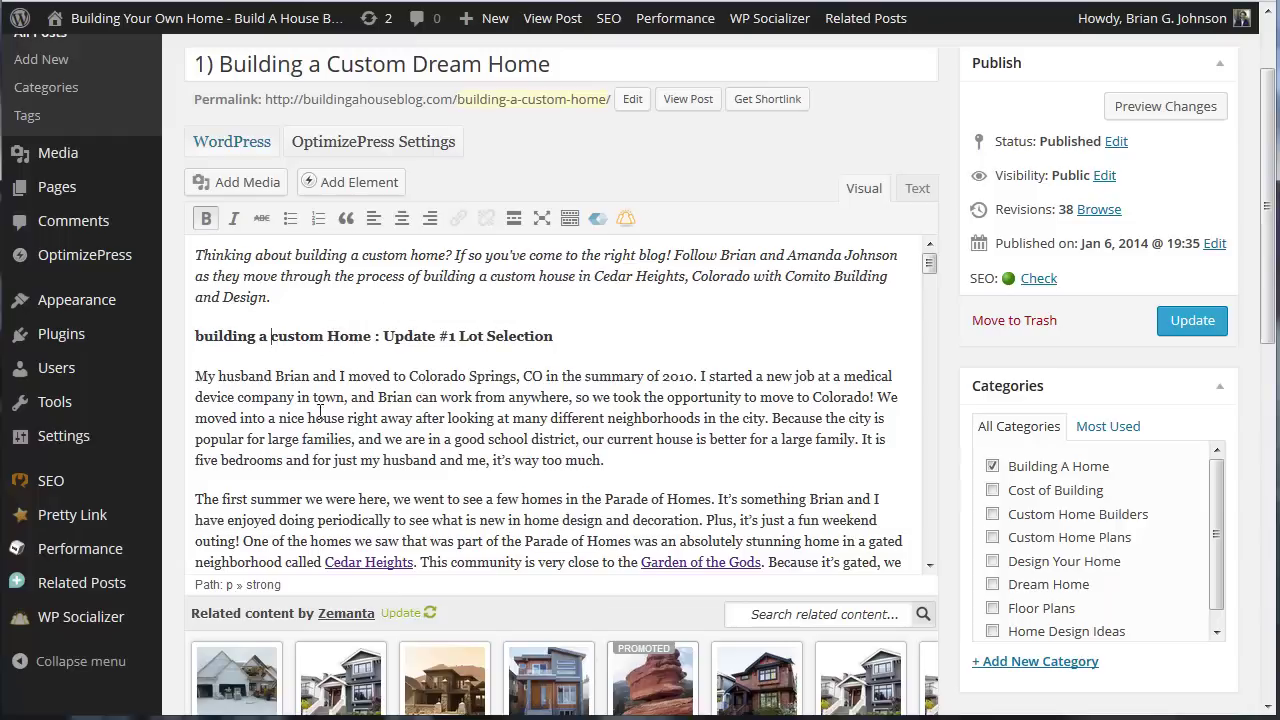
{"action": "key", "text": "BackSpace"}
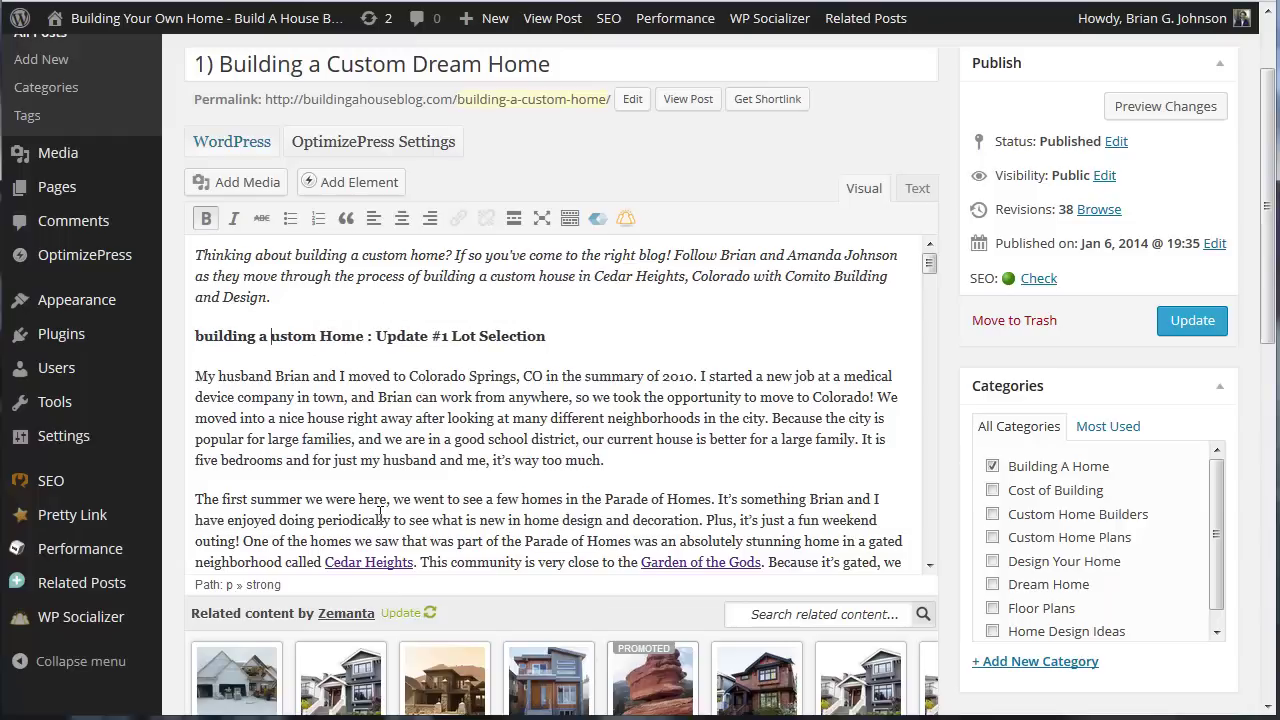
{"action": "type", "text": "C"}
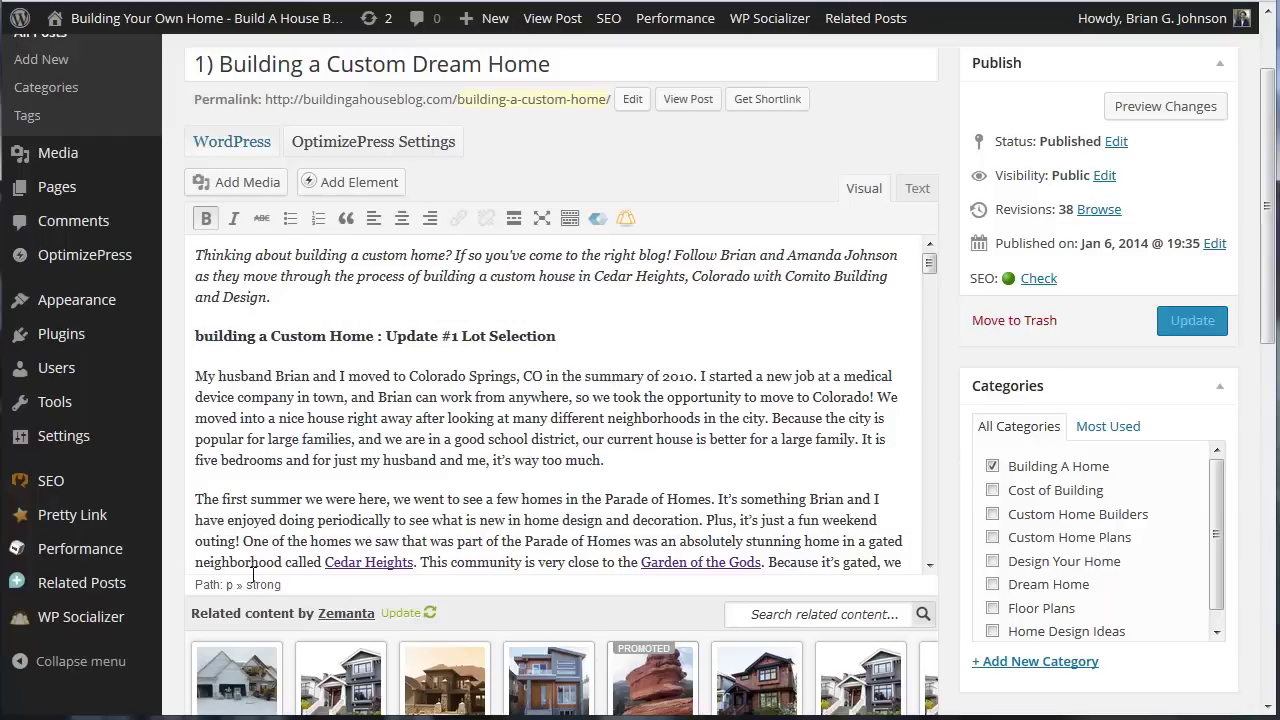
{"action": "key", "text": "BackSpace"}
{"action": "type", "text": "B"}
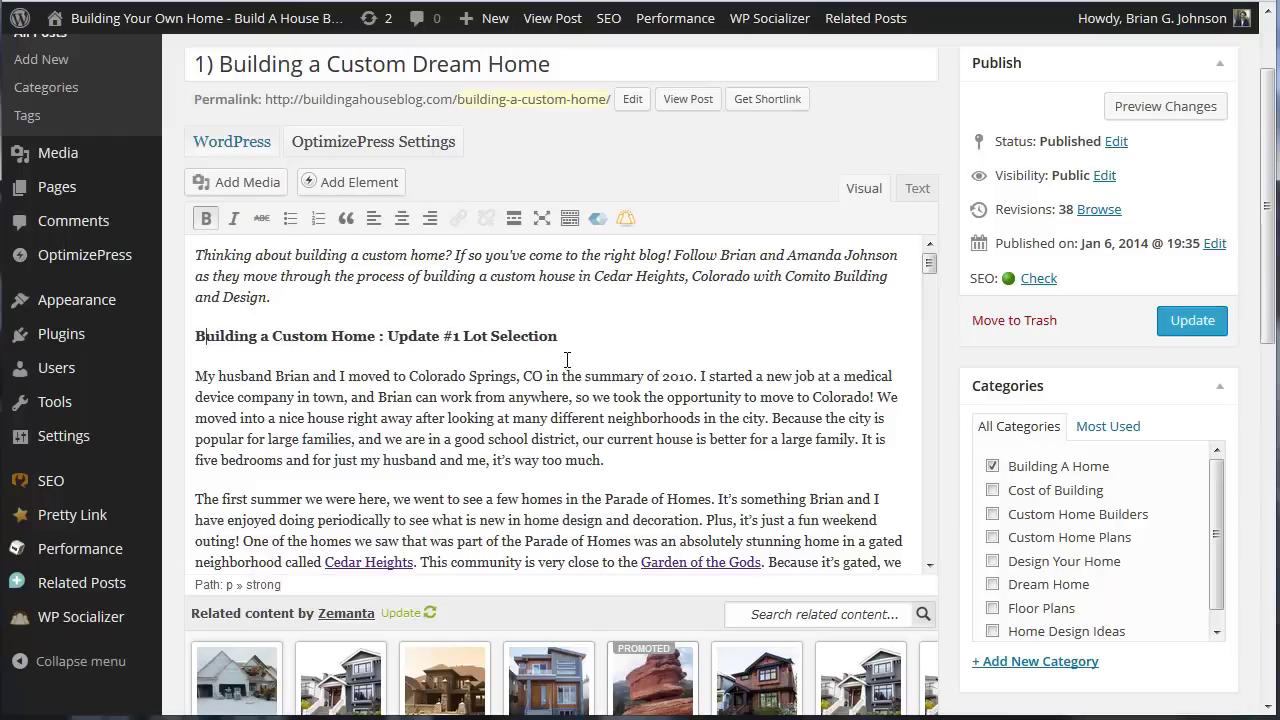
- Remove the bold from the "Building a Custom Home : Update #1 Lot Selection" line and format it as Heading 2
{"action": "left_click_drag", "start_coordinate": [570, 336], "coordinate": [190, 340]}
{"action": "left_click", "coordinate": [206, 218]}
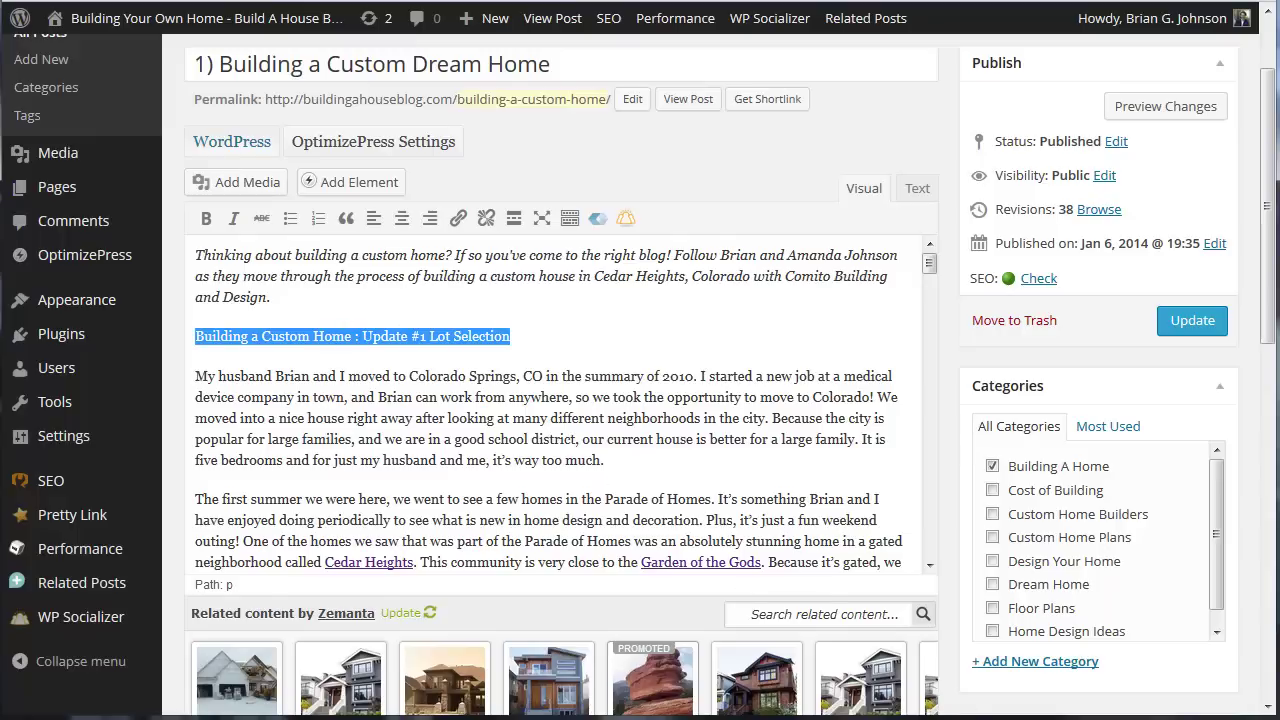
{"action": "key", "text": "alt+shift+z"}
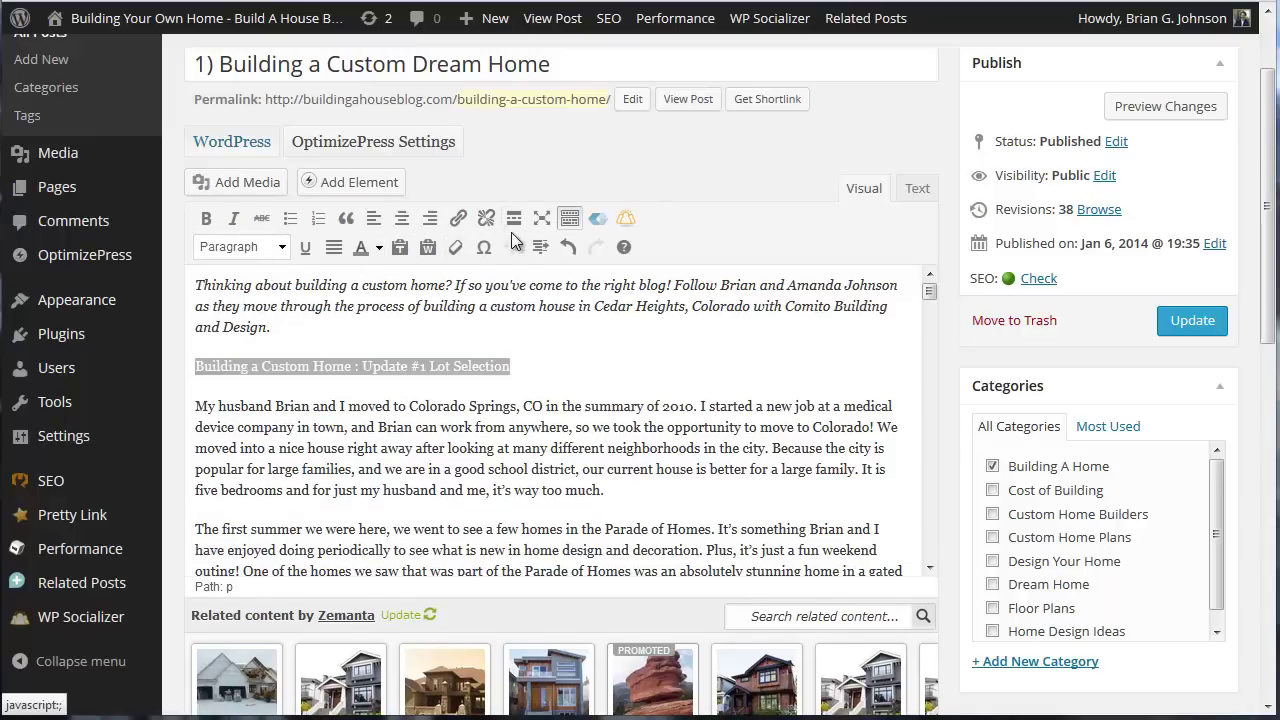
{"action": "left_click", "coordinate": [284, 247]}
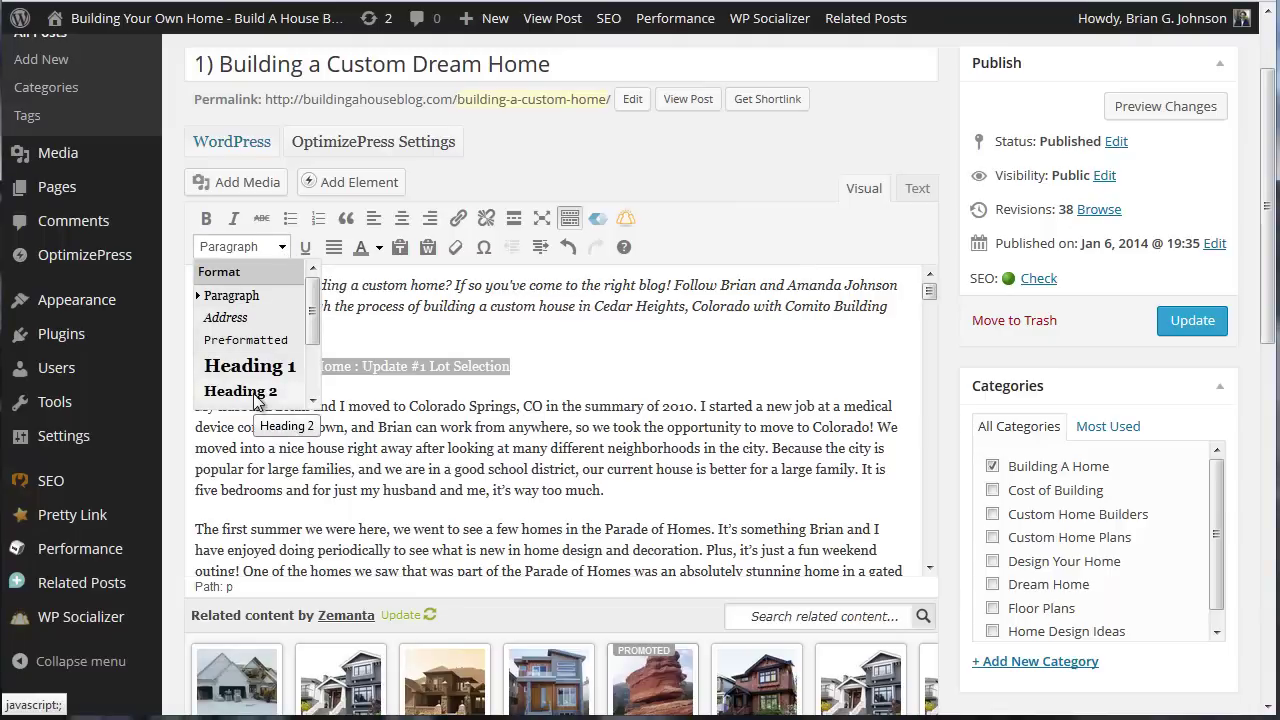
{"action": "left_click", "coordinate": [312, 367]}
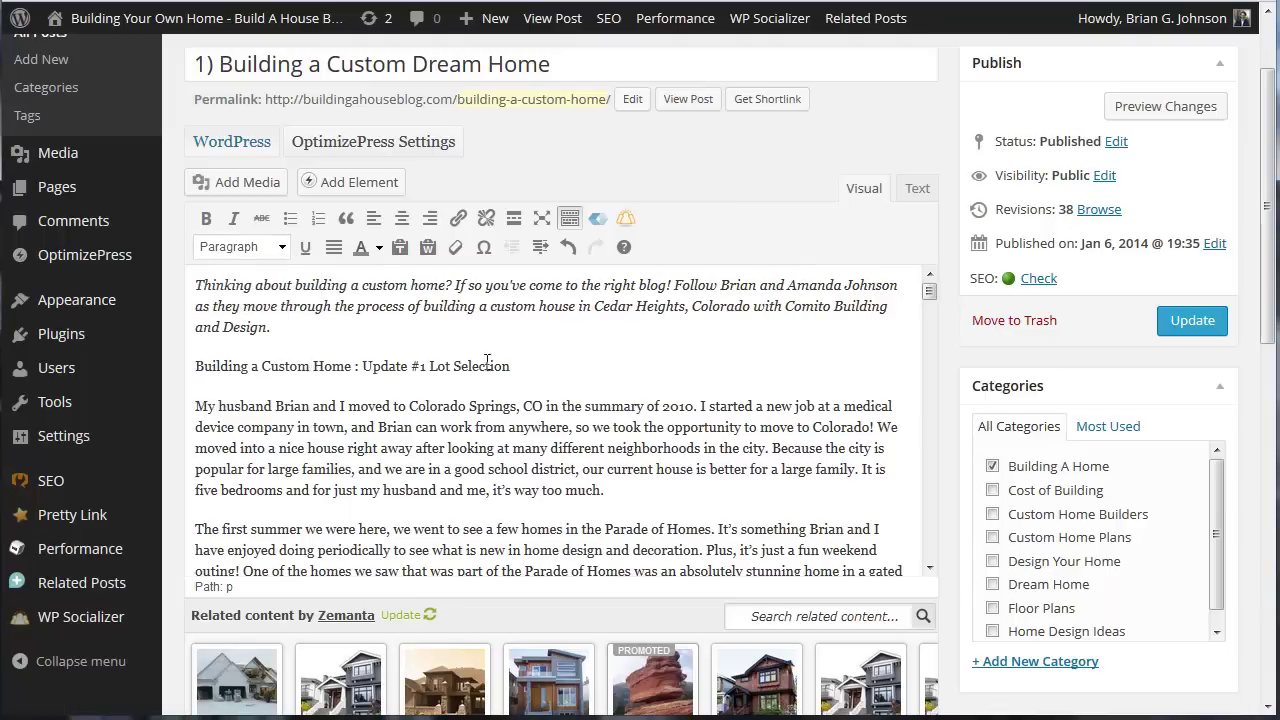
{"action": "left_click_drag", "start_coordinate": [344, 366], "coordinate": [276, 366]}
{"action": "left_click_drag", "start_coordinate": [512, 366], "coordinate": [195, 367]}
{"action": "left_click", "coordinate": [283, 248]}
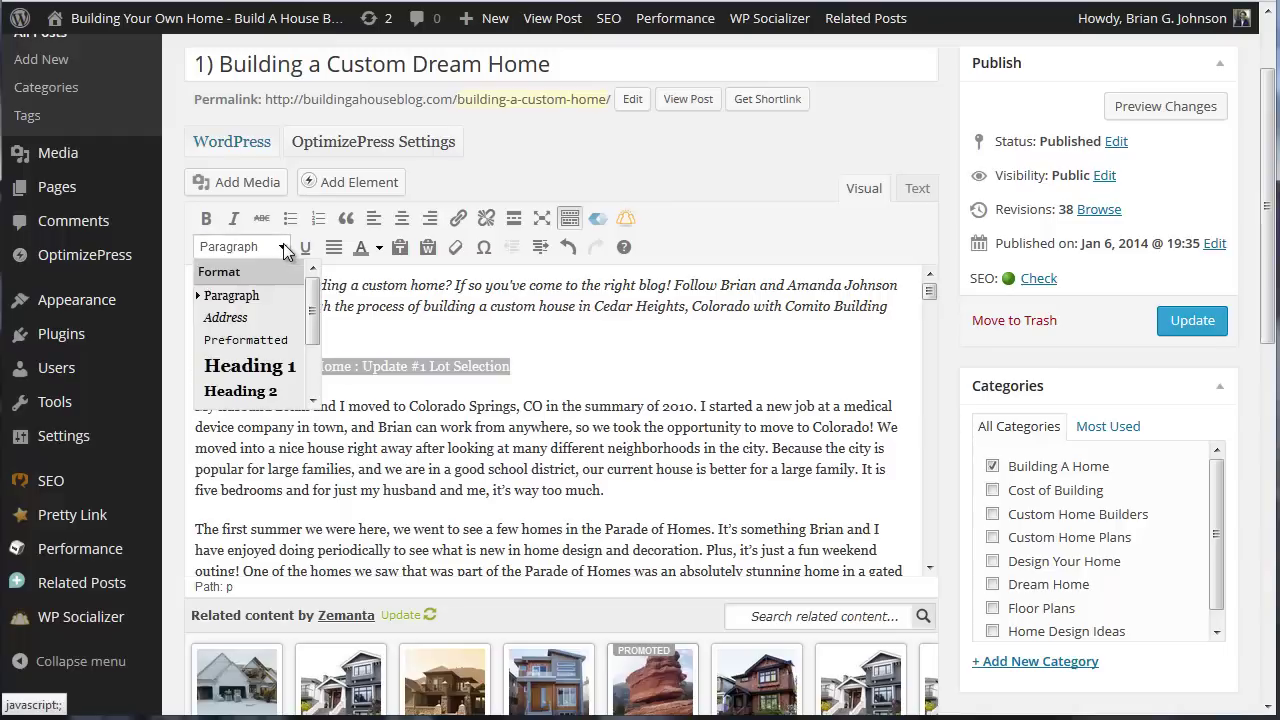
{"action": "left_click", "coordinate": [260, 394]}
{"action": "left_click", "coordinate": [648, 420]}
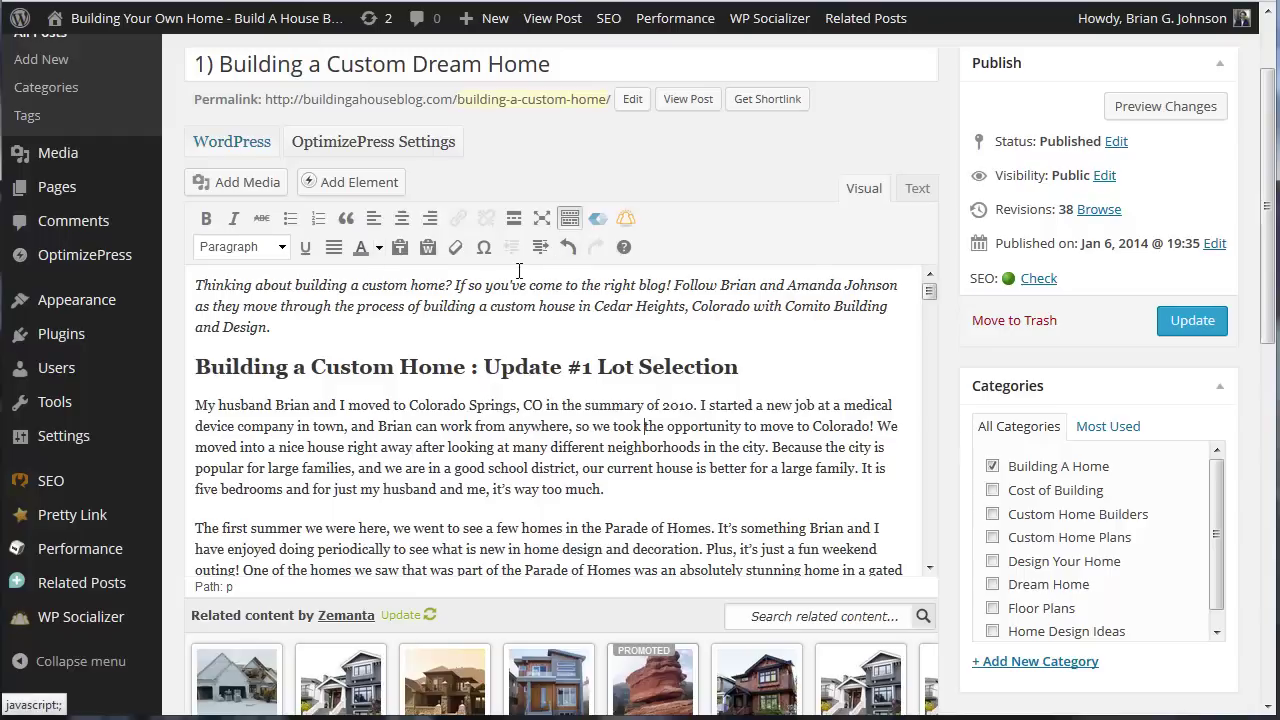
- Hide and show the editor's second row of formatting tools again, and update the post
{"action": "left_click", "coordinate": [574, 219]}
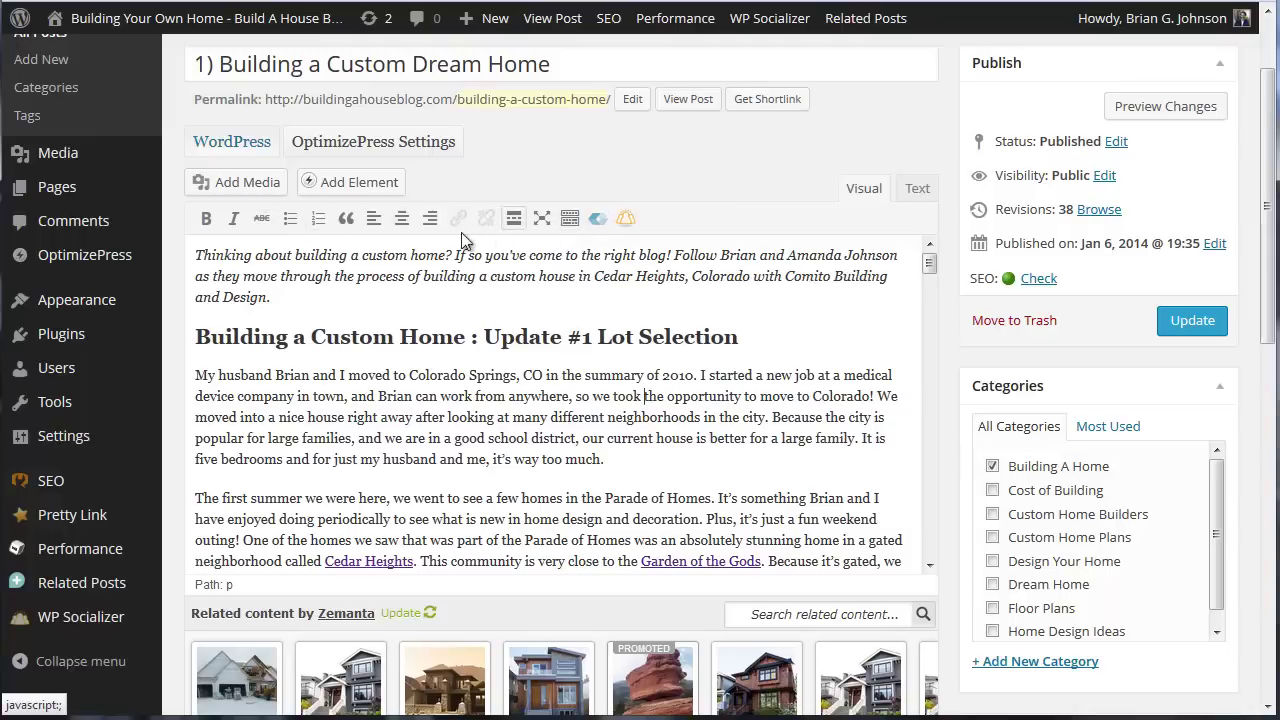
{"action": "left_click", "coordinate": [569, 219]}
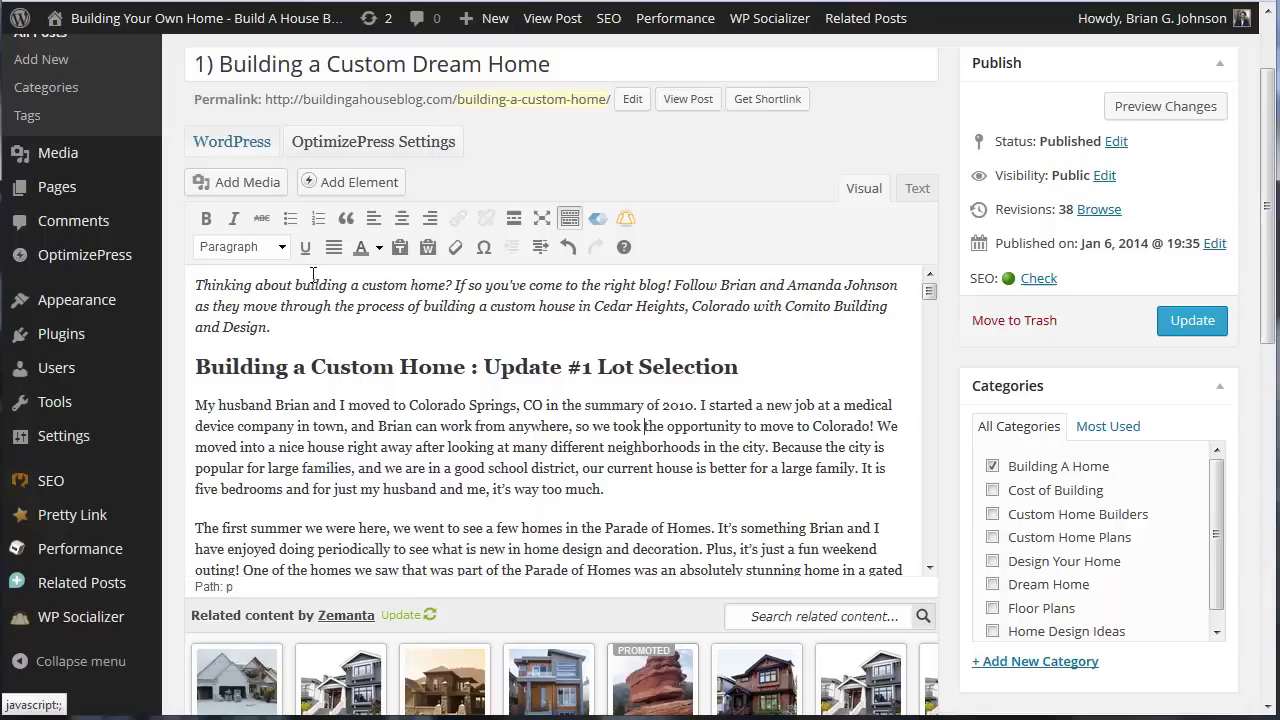
{"action": "left_click", "coordinate": [1195, 322]}
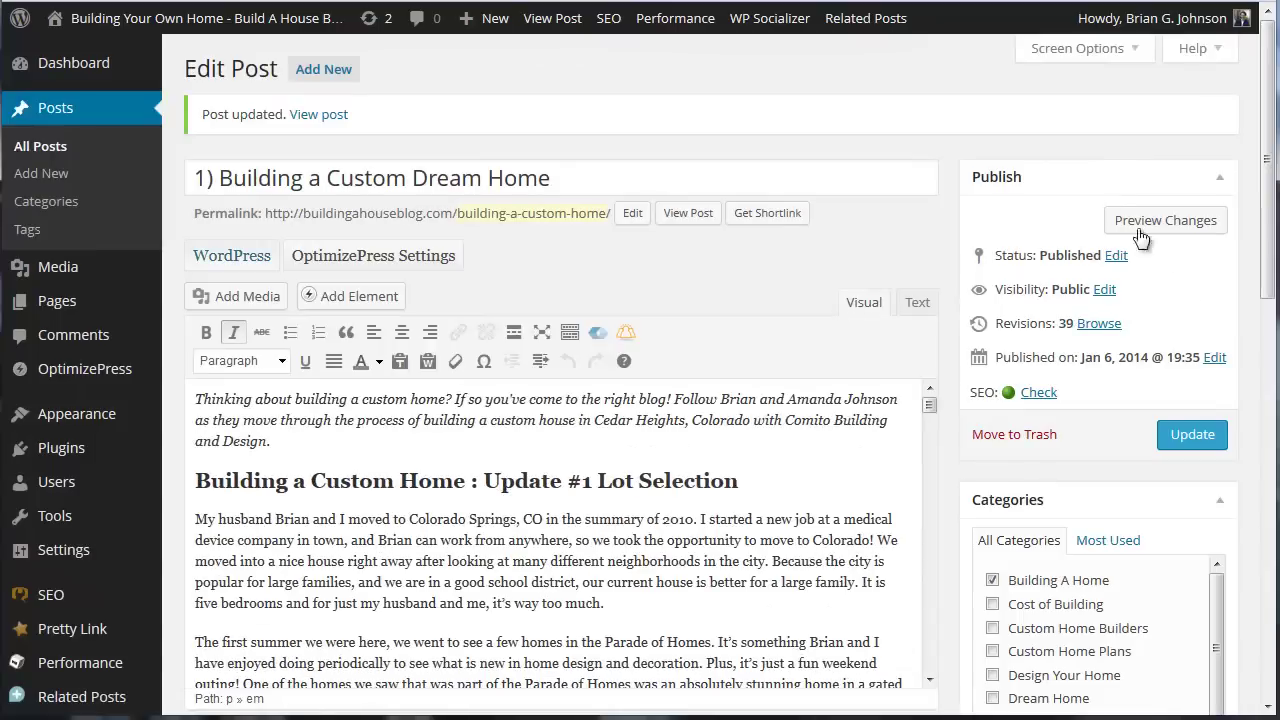
- Reopen the Page Analysis of the updated post and check the keyword density, alt tag and subheading entries
{"action": "scroll", "coordinate": [804, 379], "scroll_direction": "down", "scroll_amount": 5}
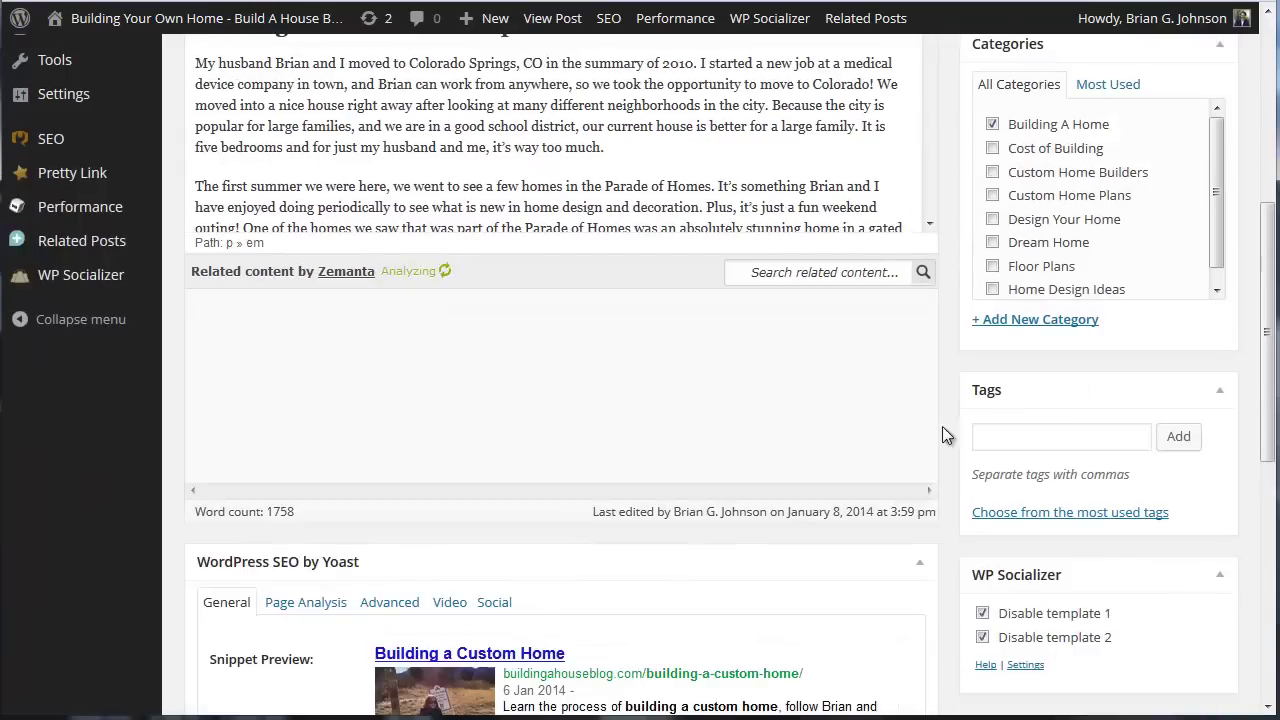
{"action": "scroll", "coordinate": [942, 426], "scroll_direction": "down", "scroll_amount": 3}
{"action": "left_click", "coordinate": [305, 376]}
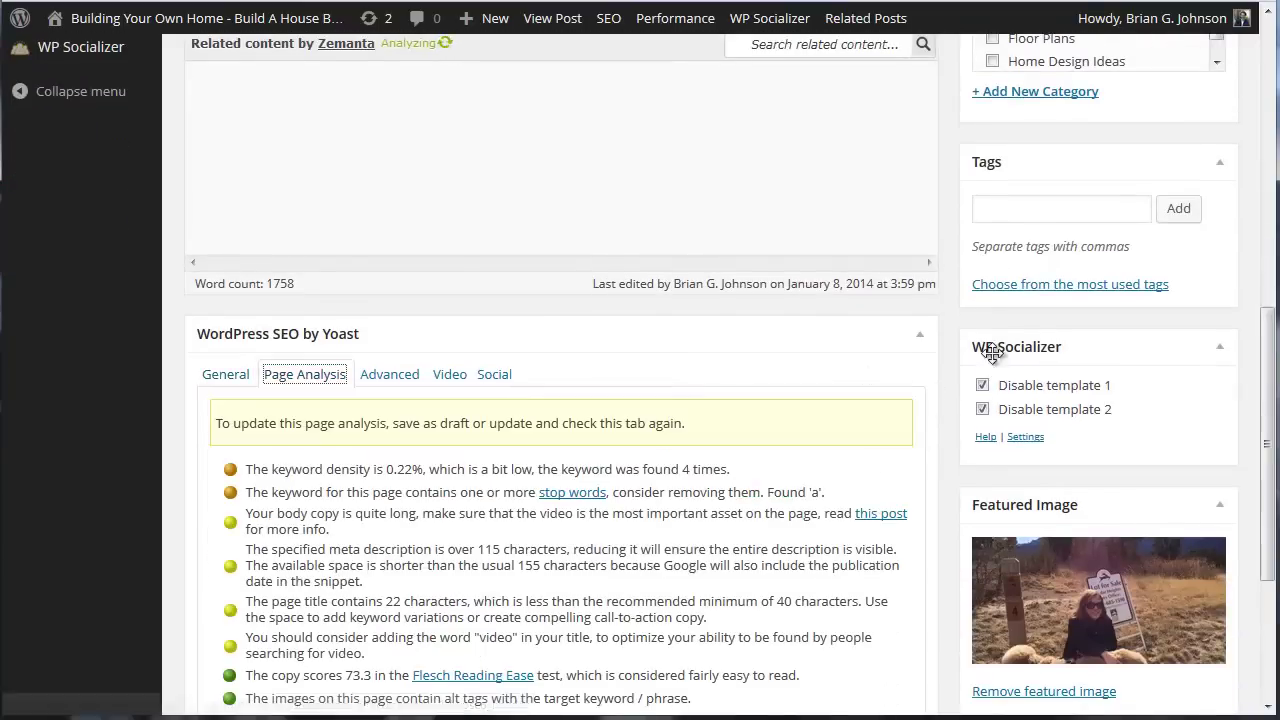
{"action": "scroll", "coordinate": [961, 346], "scroll_direction": "down", "scroll_amount": 1}
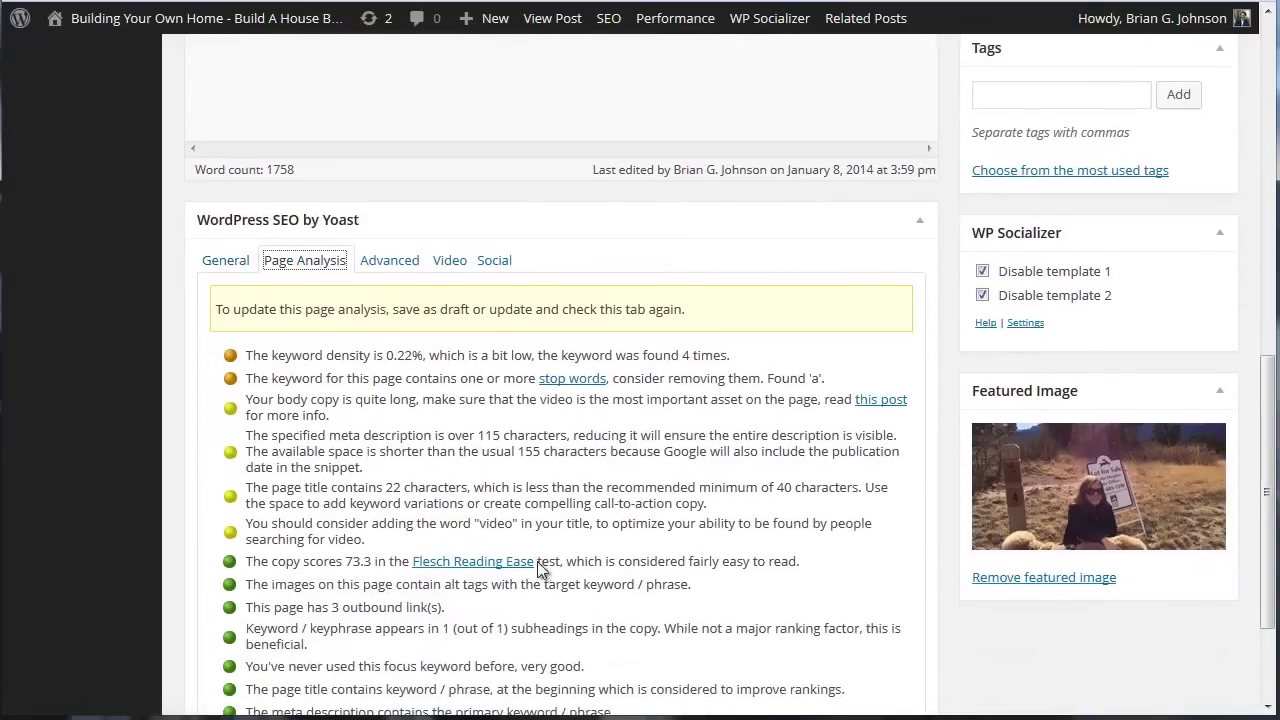
{"action": "scroll", "coordinate": [540, 568], "scroll_direction": "down", "scroll_amount": 2}
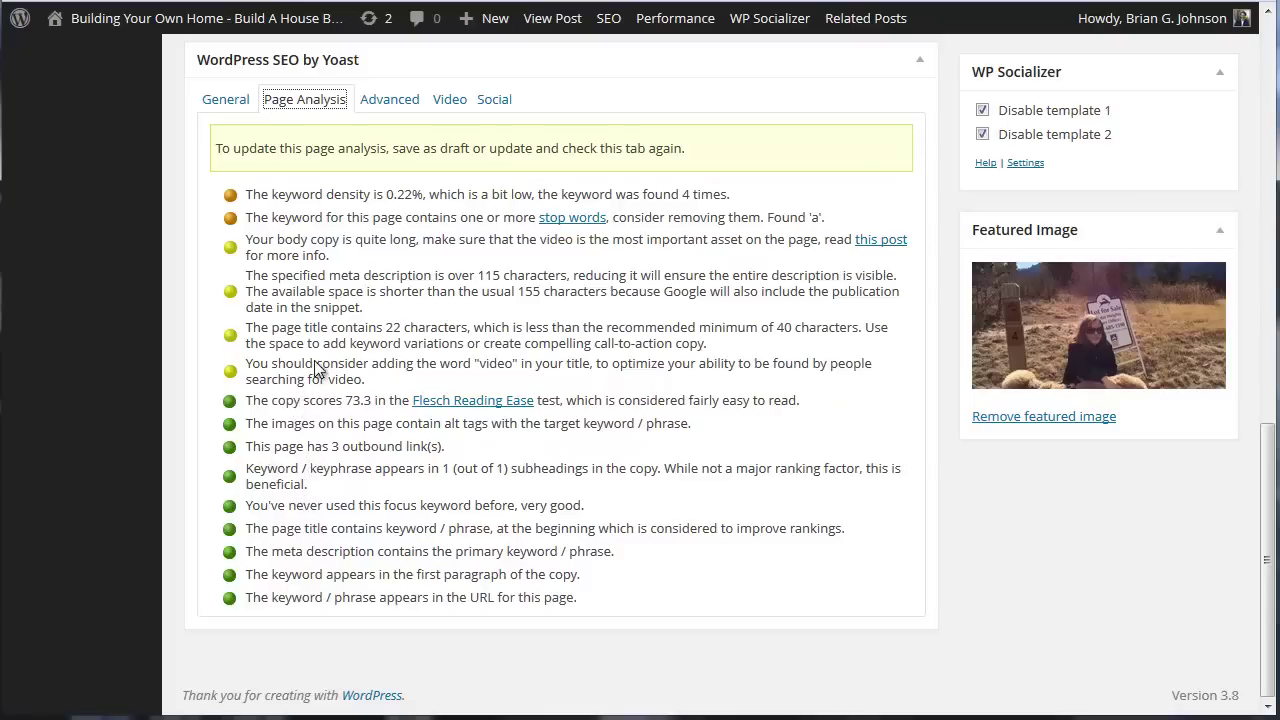
{"action": "scroll", "coordinate": [655, 352], "scroll_direction": "up", "scroll_amount": 5}
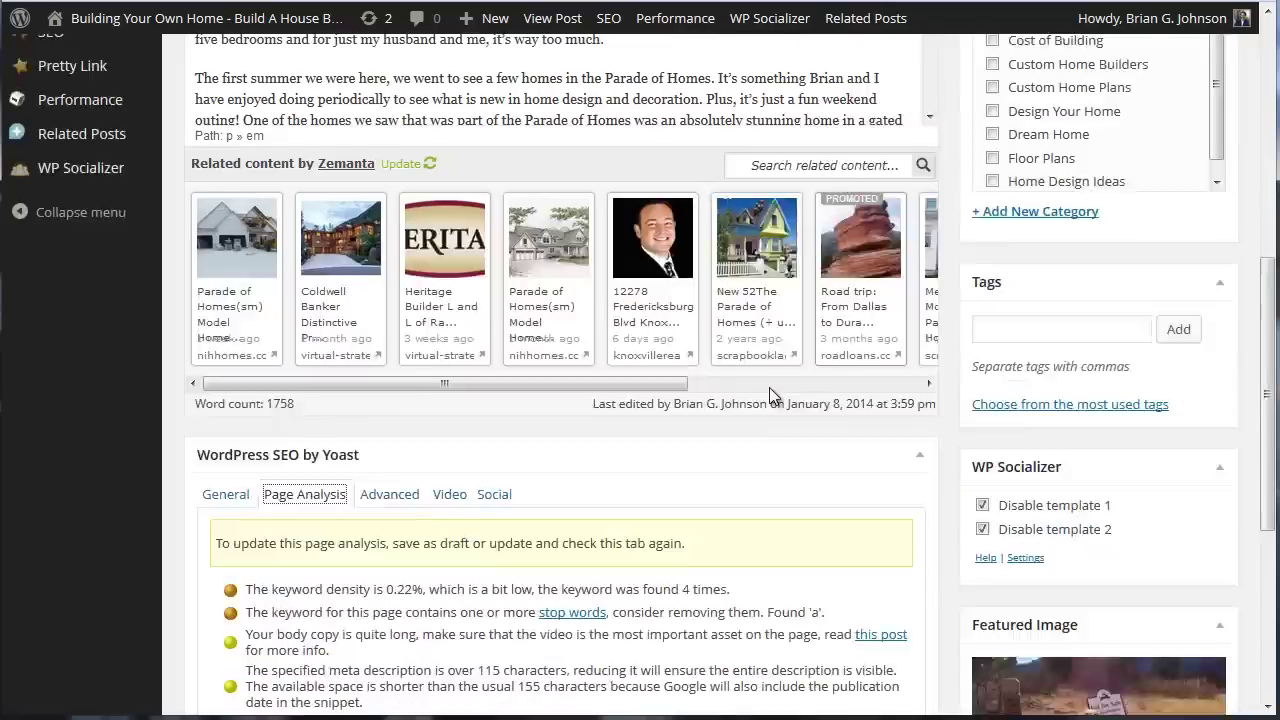
- Examine the remaining Page Analysis entries and the post's SEO indicator in the Publish box
{"action": "scroll", "coordinate": [617, 399], "scroll_direction": "down", "scroll_amount": 3}
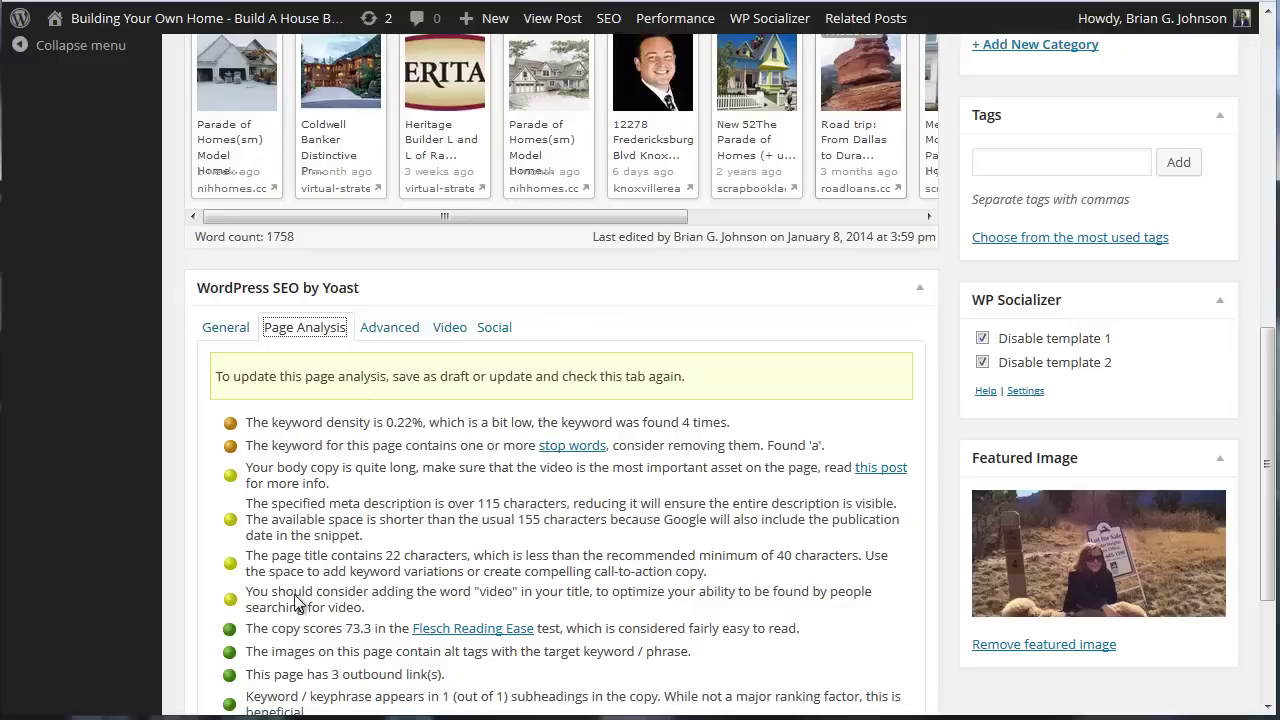
{"action": "scroll", "coordinate": [1045, 250], "scroll_direction": "up", "scroll_amount": 10}
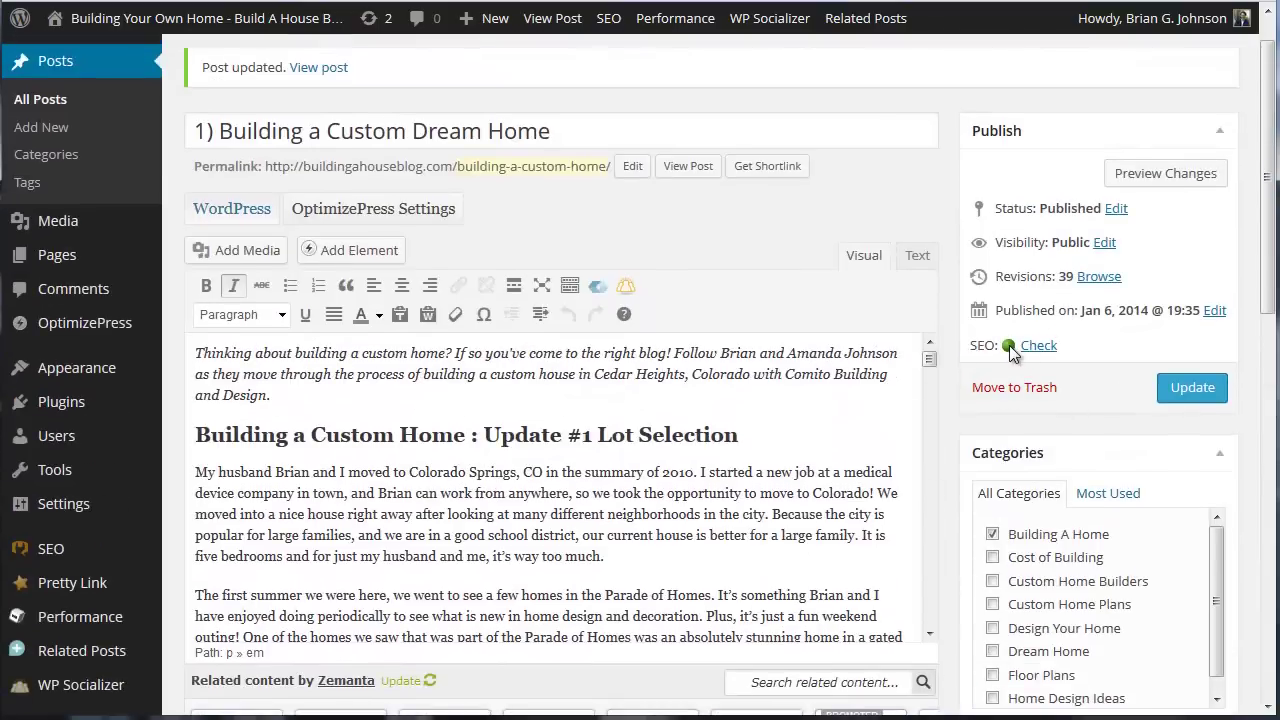
{"action": "mouse_move", "coordinate": [1009, 345]}
{"action": "scroll", "coordinate": [818, 471], "scroll_direction": "down", "scroll_amount": 10}
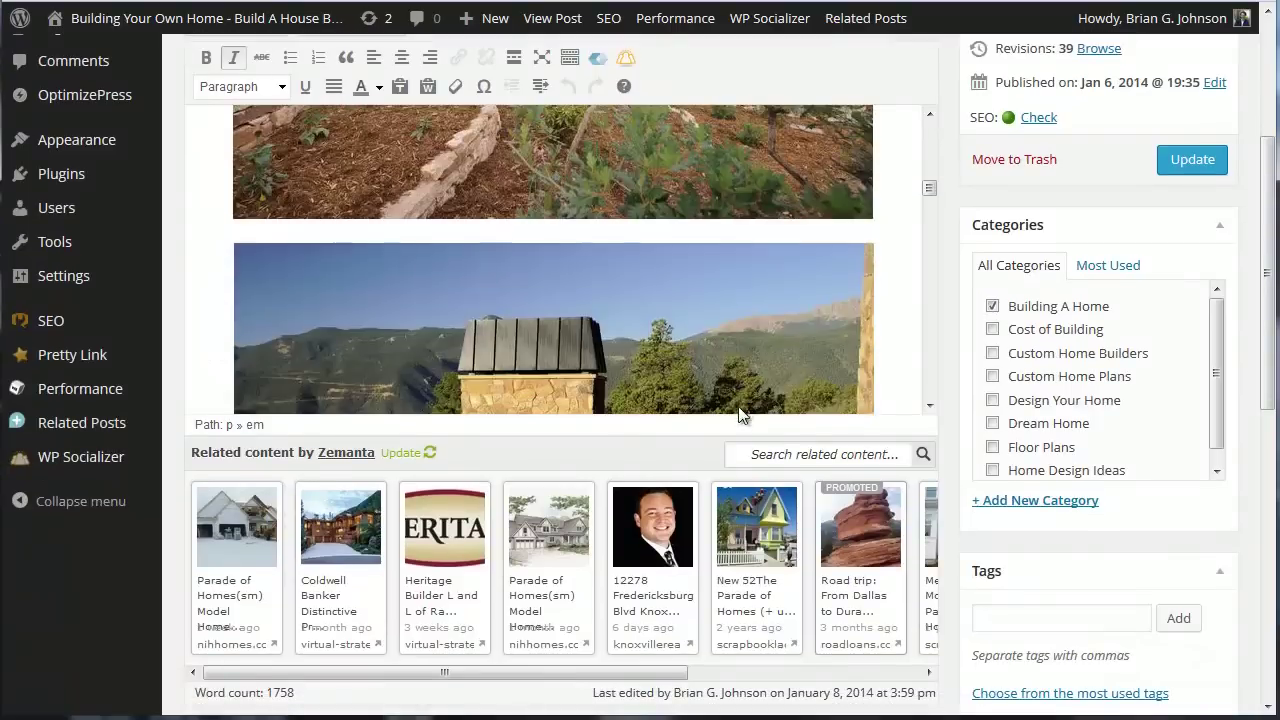
- Open the General SEO settings and review the snippet preview, focus keyword matches, SEO title and meta description
{"action": "scroll", "coordinate": [847, 493], "scroll_direction": "down", "scroll_amount": 5}
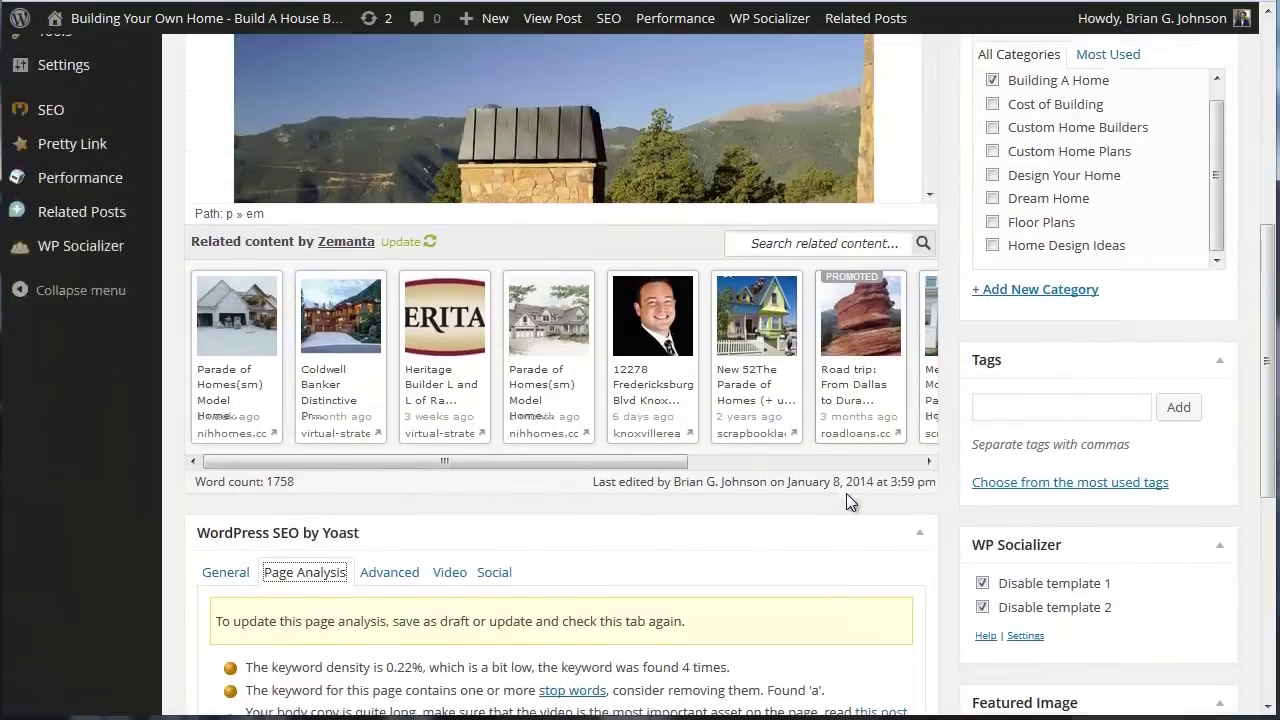
{"action": "scroll", "coordinate": [425, 470], "scroll_direction": "down", "scroll_amount": 3}
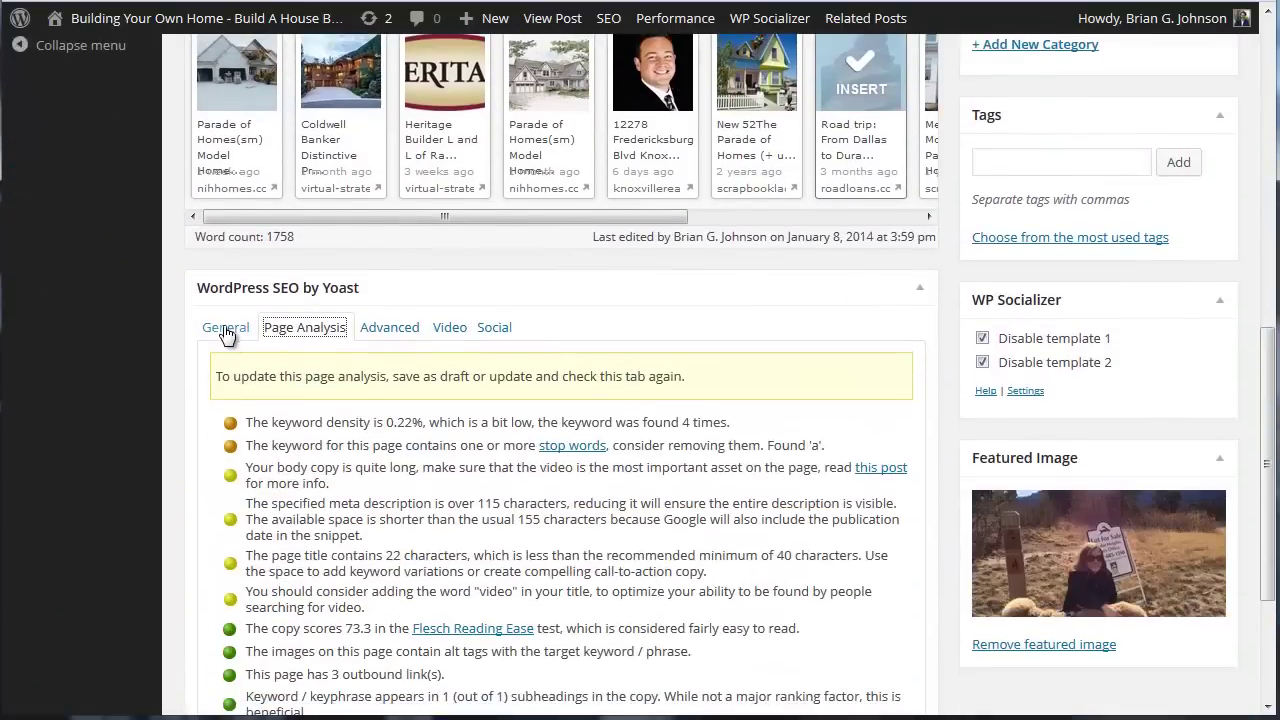
{"action": "left_click", "coordinate": [226, 335]}
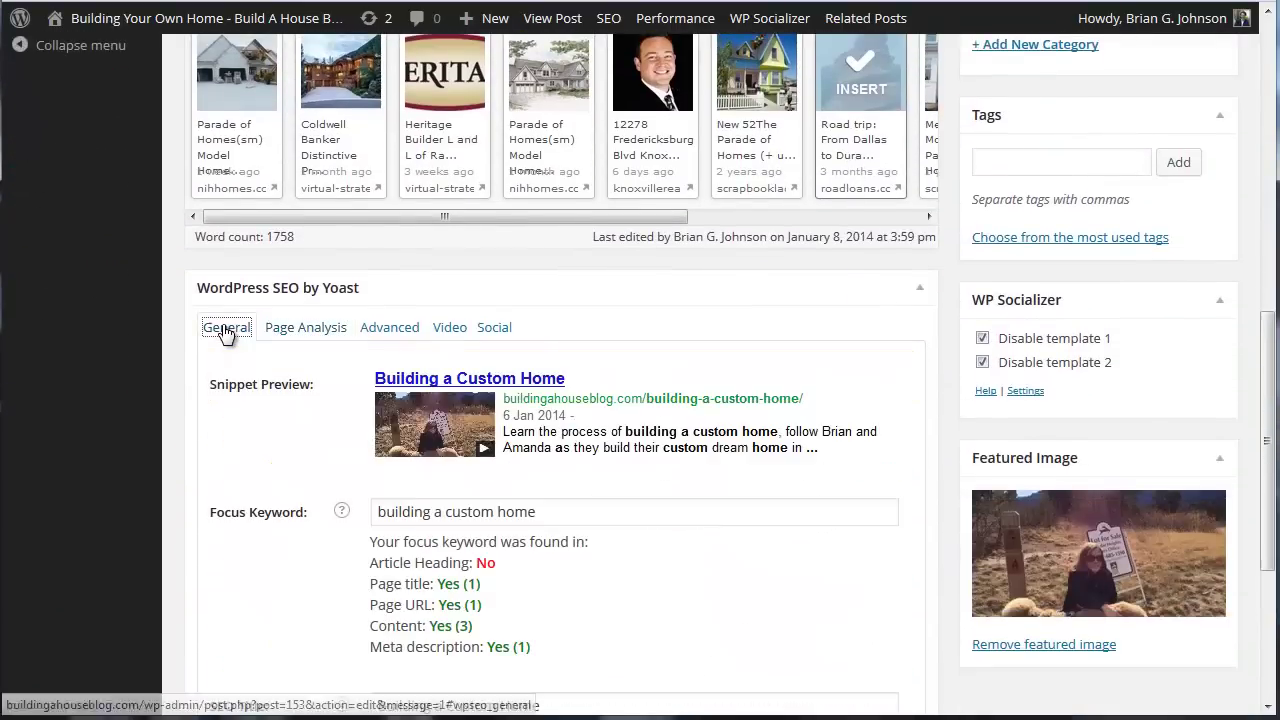
{"action": "scroll", "coordinate": [240, 446], "scroll_direction": "down", "scroll_amount": 3}
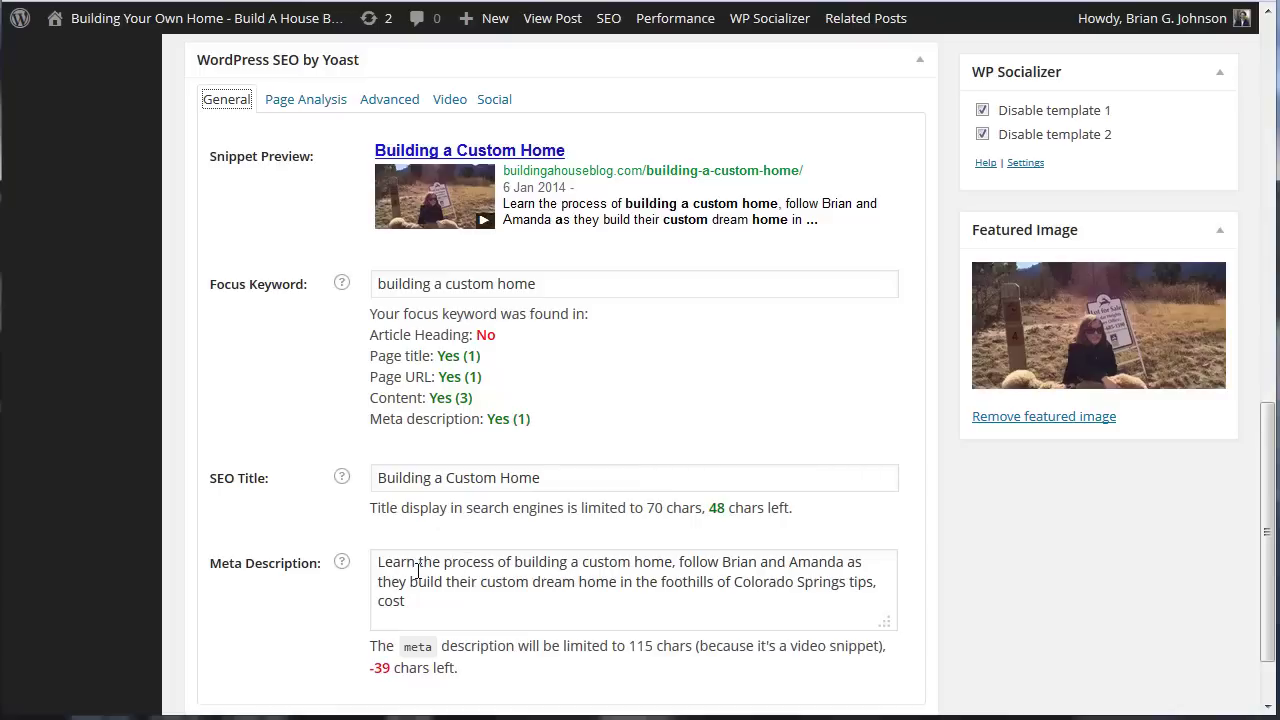
{"action": "scroll", "coordinate": [585, 525], "scroll_direction": "up", "scroll_amount": 8}
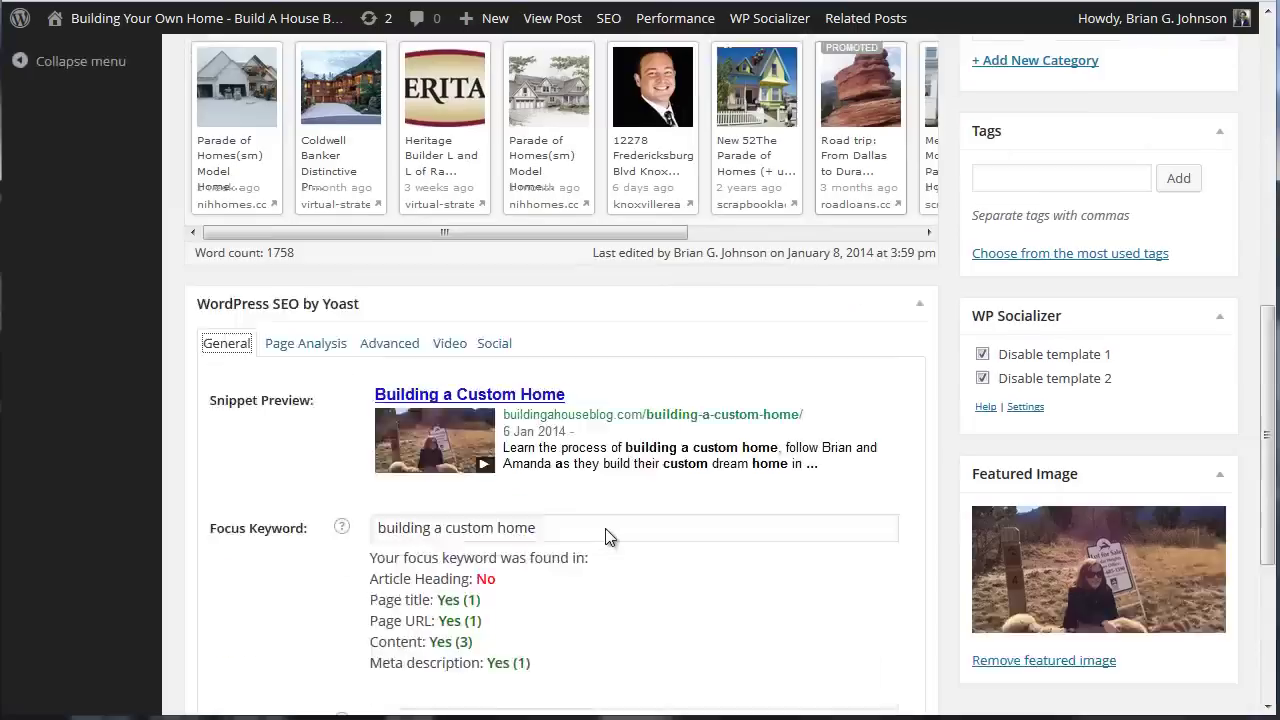
- Review the "Building a Custom Home : Update #1 Lot Selection" heading and the opening paragraphs in the post content
{"action": "scroll", "coordinate": [510, 315], "scroll_direction": "up", "scroll_amount": 5}
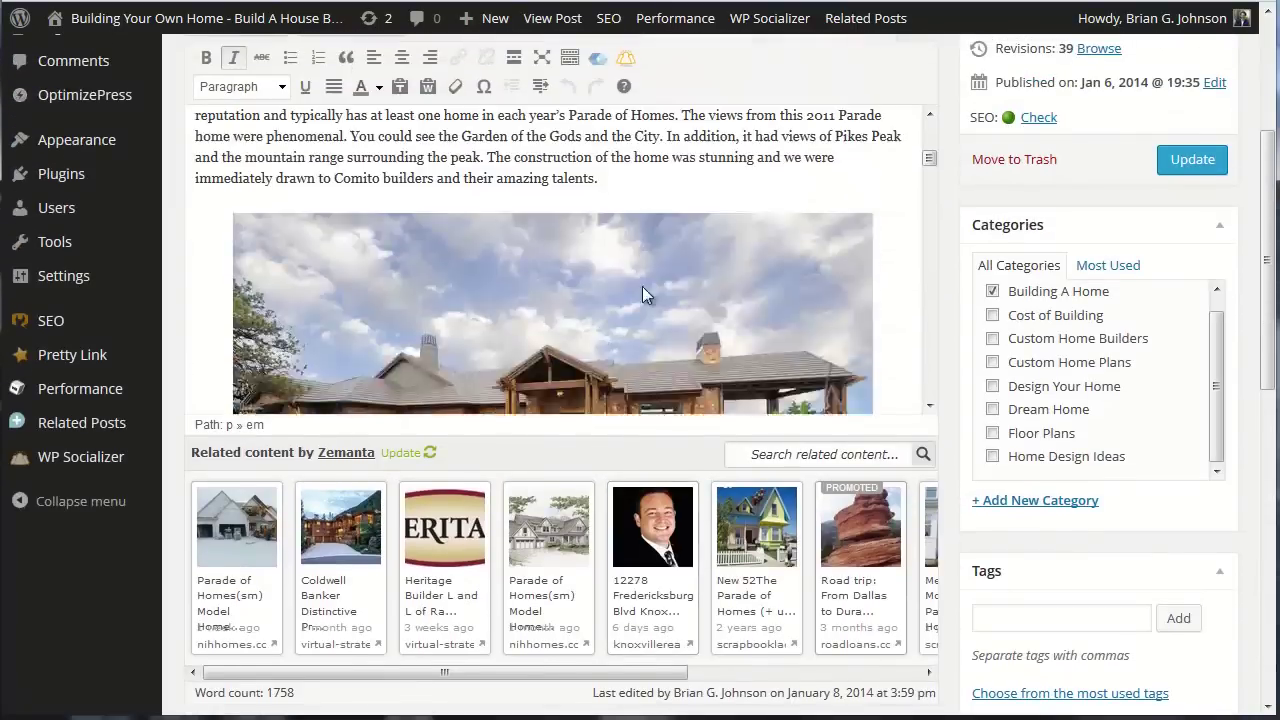
{"action": "left_click_drag", "start_coordinate": [731, 206], "coordinate": [195, 206]}
{"action": "left_click", "coordinate": [858, 244]}
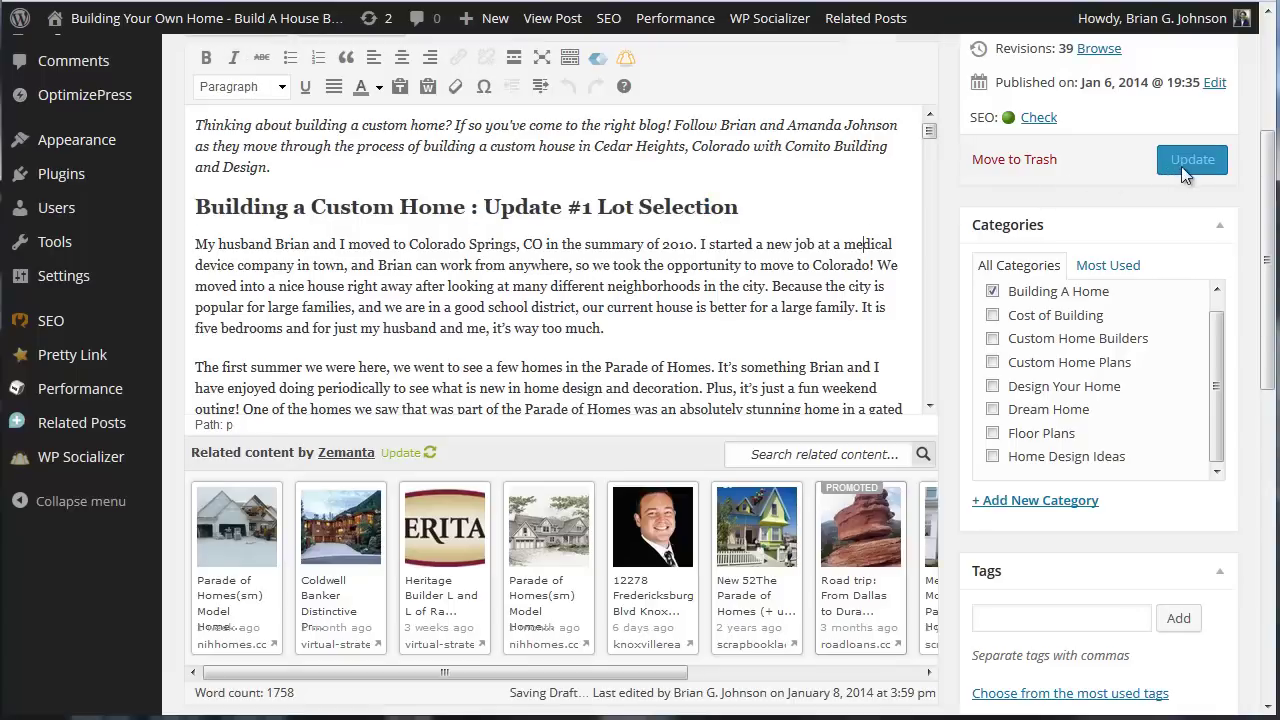
{"action": "scroll", "coordinate": [872, 224], "scroll_direction": "down", "scroll_amount": 3}
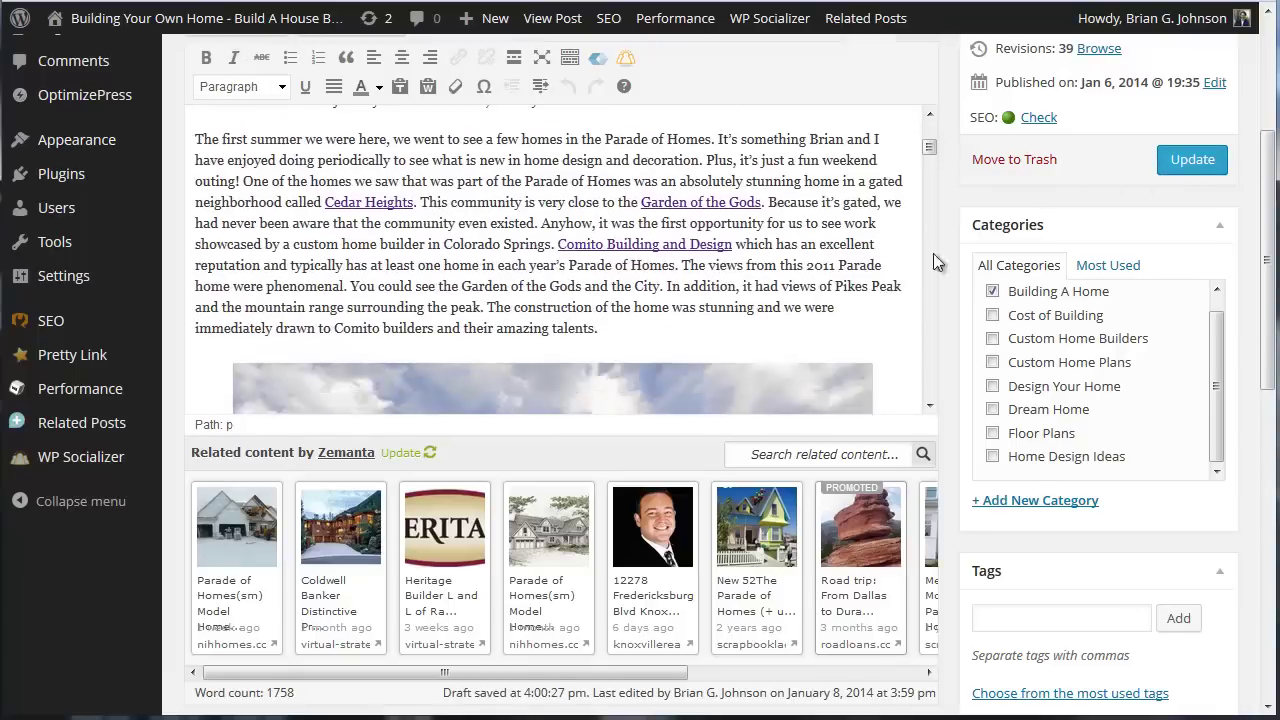
{"action": "scroll", "coordinate": [933, 253], "scroll_direction": "down", "scroll_amount": 3}
- Revisit the Page Analysis and the General section of the WordPress SEO by Yoast box
{"action": "left_click", "coordinate": [305, 445]}
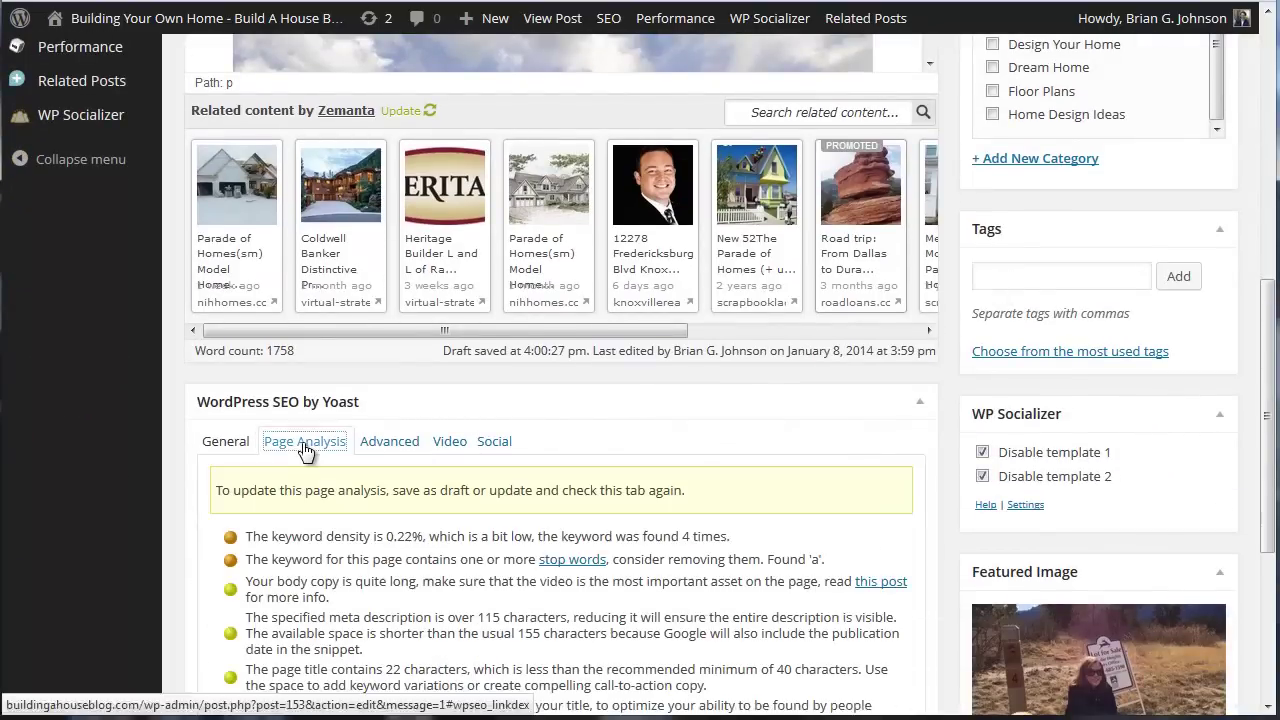
{"action": "left_click", "coordinate": [230, 444]}
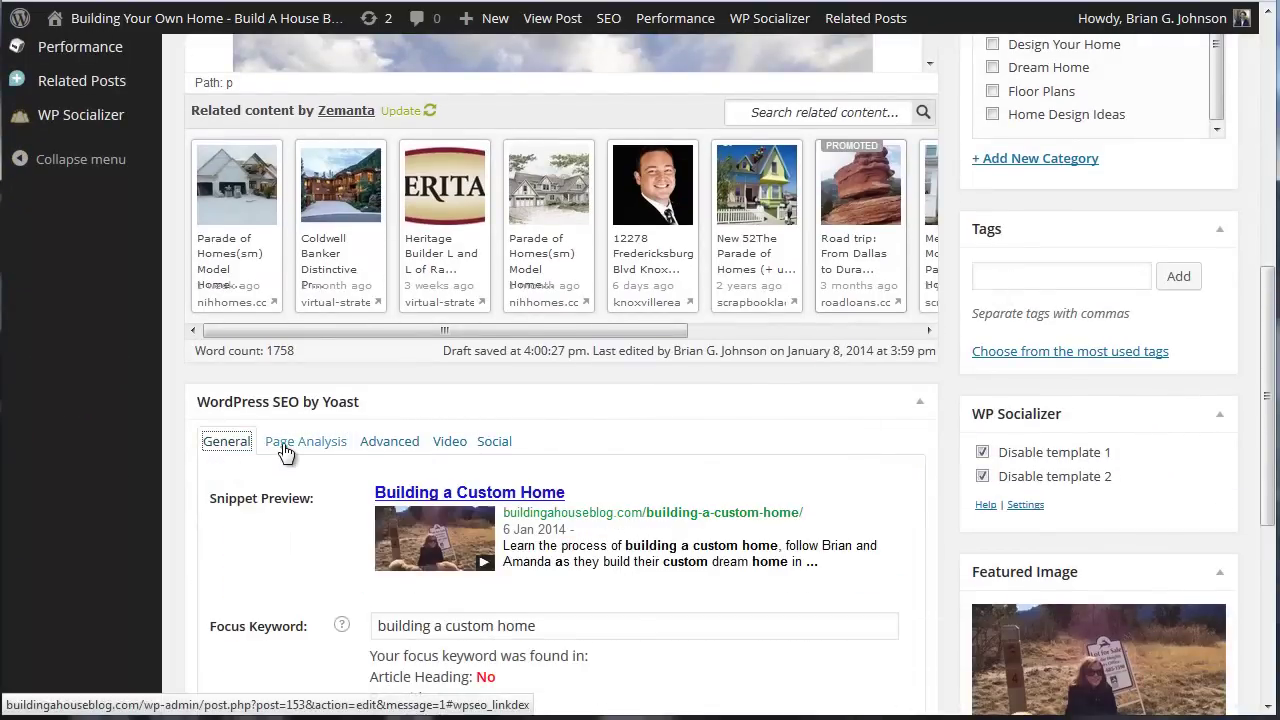
{"action": "left_click", "coordinate": [285, 450]}
- Open the Advanced SEO settings and review the meta robots, sitemap, canonical URL and 301 redirect options
{"action": "left_click", "coordinate": [372, 443]}
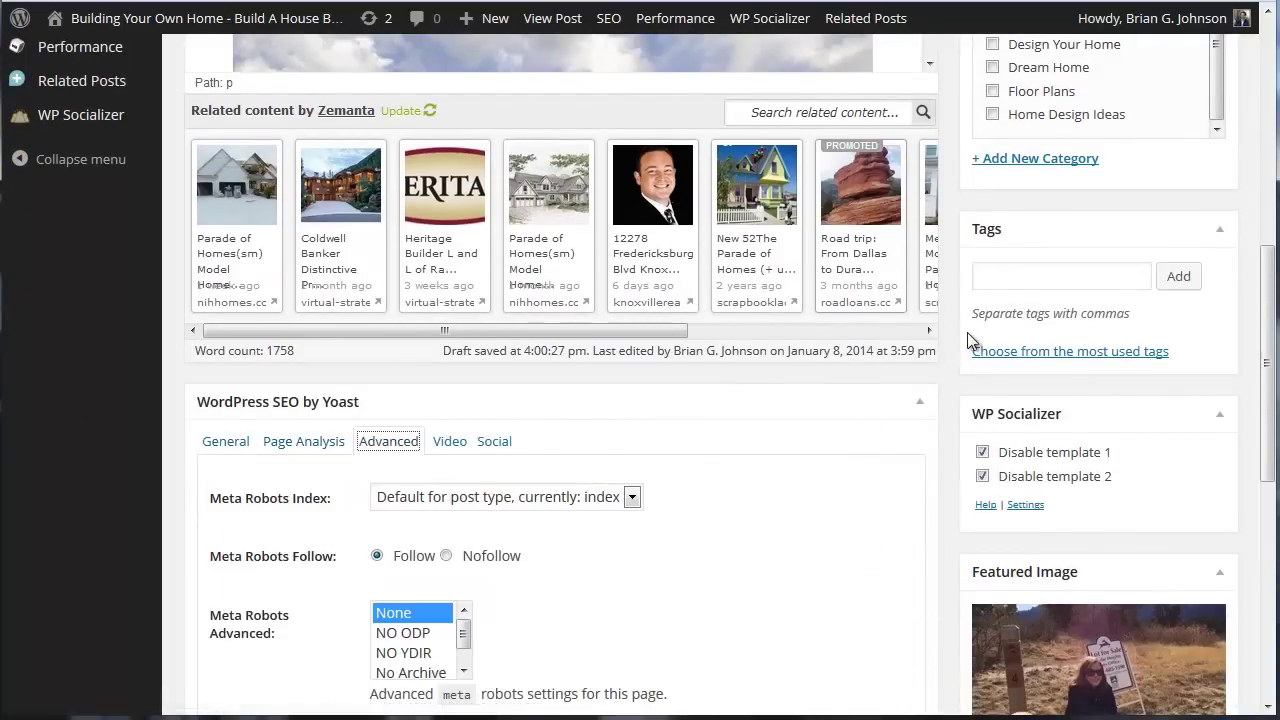
{"action": "scroll", "coordinate": [966, 336], "scroll_direction": "down", "scroll_amount": 3}
{"action": "scroll", "coordinate": [965, 341], "scroll_direction": "down", "scroll_amount": 2}
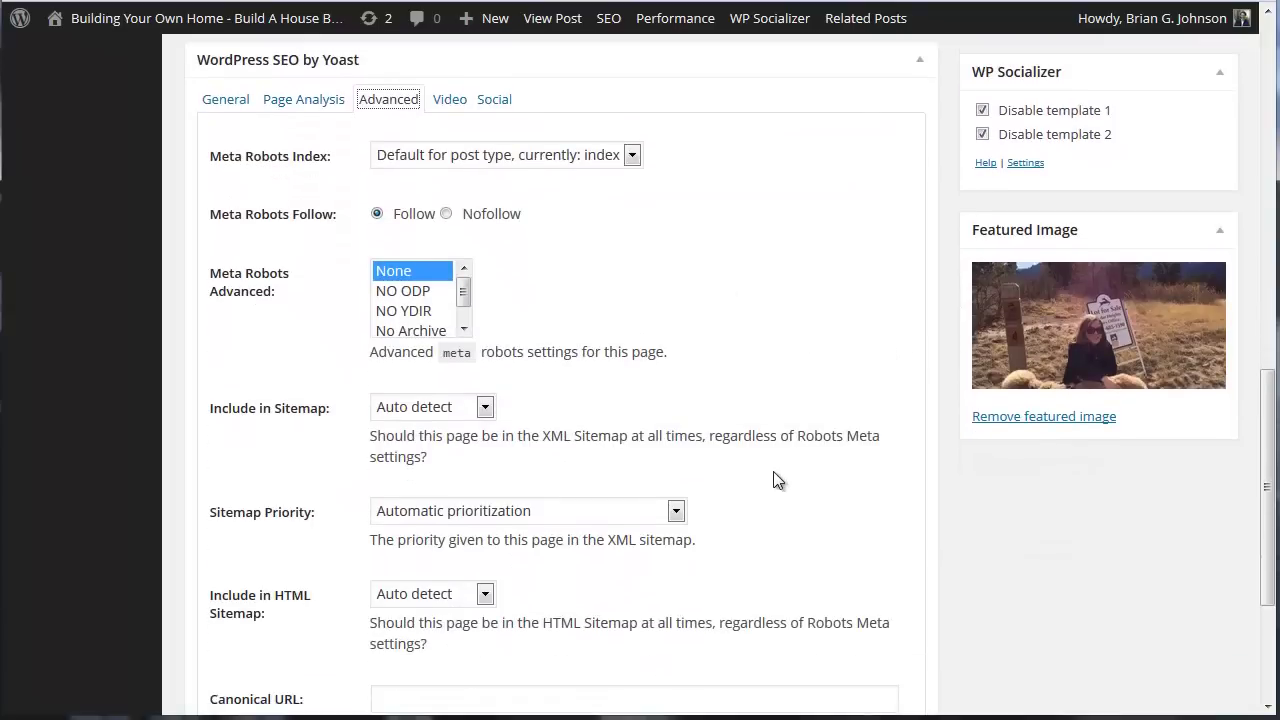
{"action": "scroll", "coordinate": [789, 440], "scroll_direction": "down", "scroll_amount": 1}
{"action": "scroll", "coordinate": [789, 440], "scroll_direction": "down", "scroll_amount": 3}
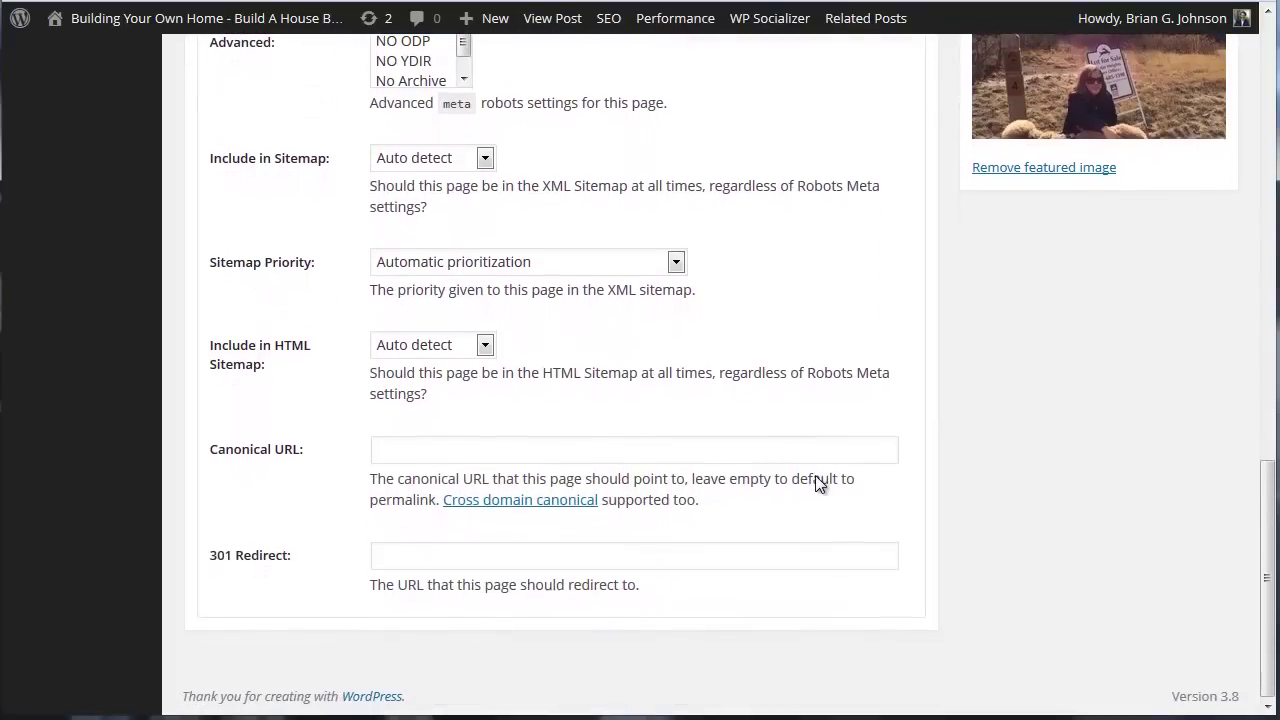
{"action": "scroll", "coordinate": [815, 478], "scroll_direction": "up", "scroll_amount": 6}
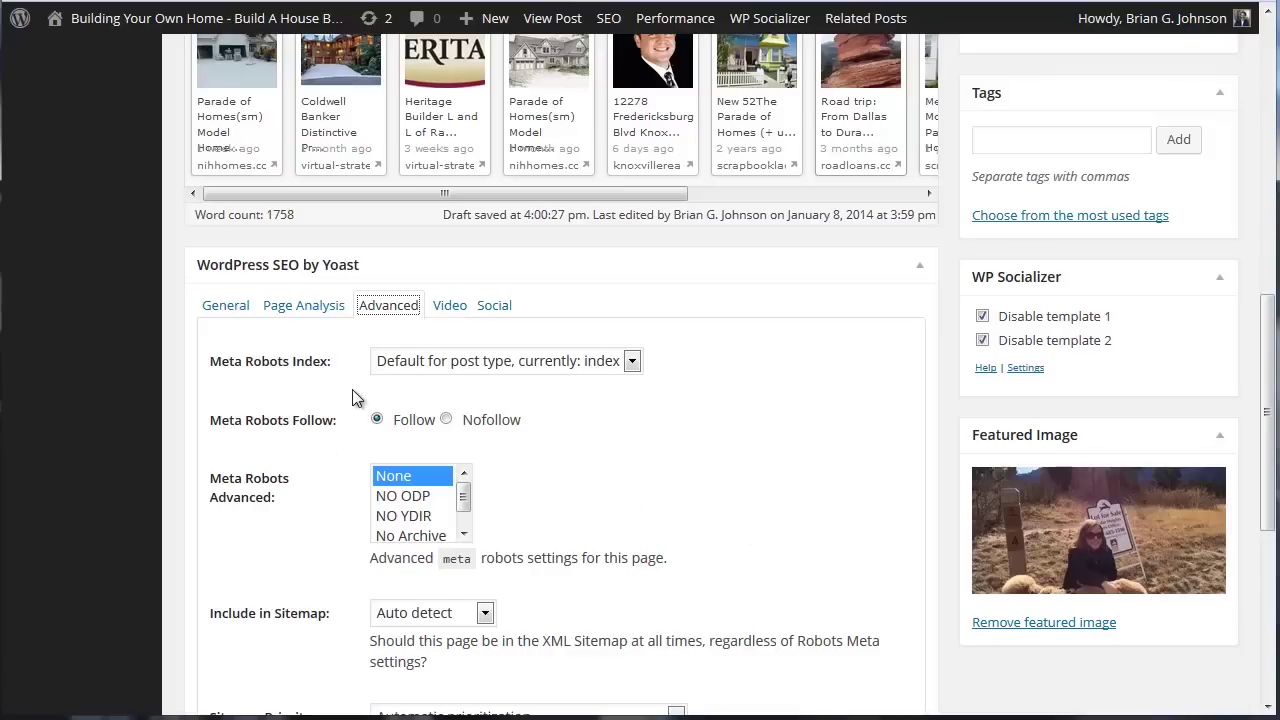
- Open the Video SEO settings and review the thumbnail, duration, tags, category and rating options
{"action": "left_click", "coordinate": [451, 314]}
{"action": "scroll", "coordinate": [782, 470], "scroll_direction": "down", "scroll_amount": 3}
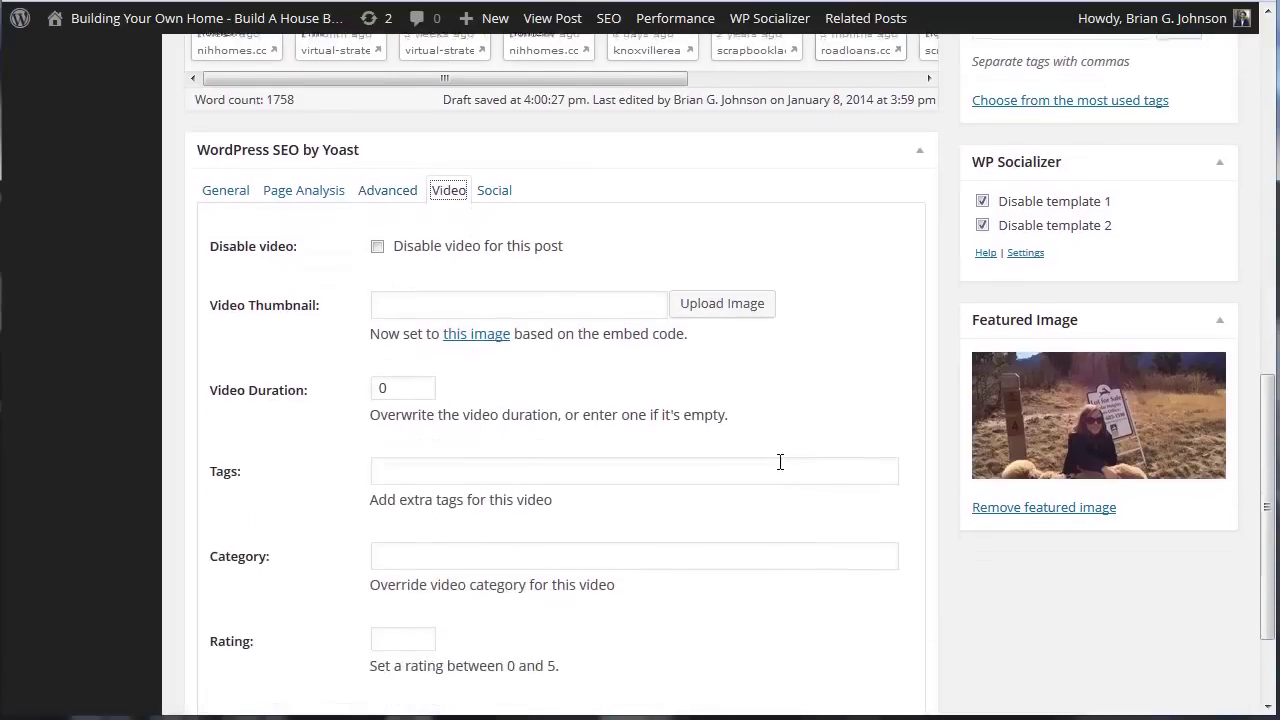
{"action": "scroll", "coordinate": [782, 470], "scroll_direction": "up", "scroll_amount": 4}
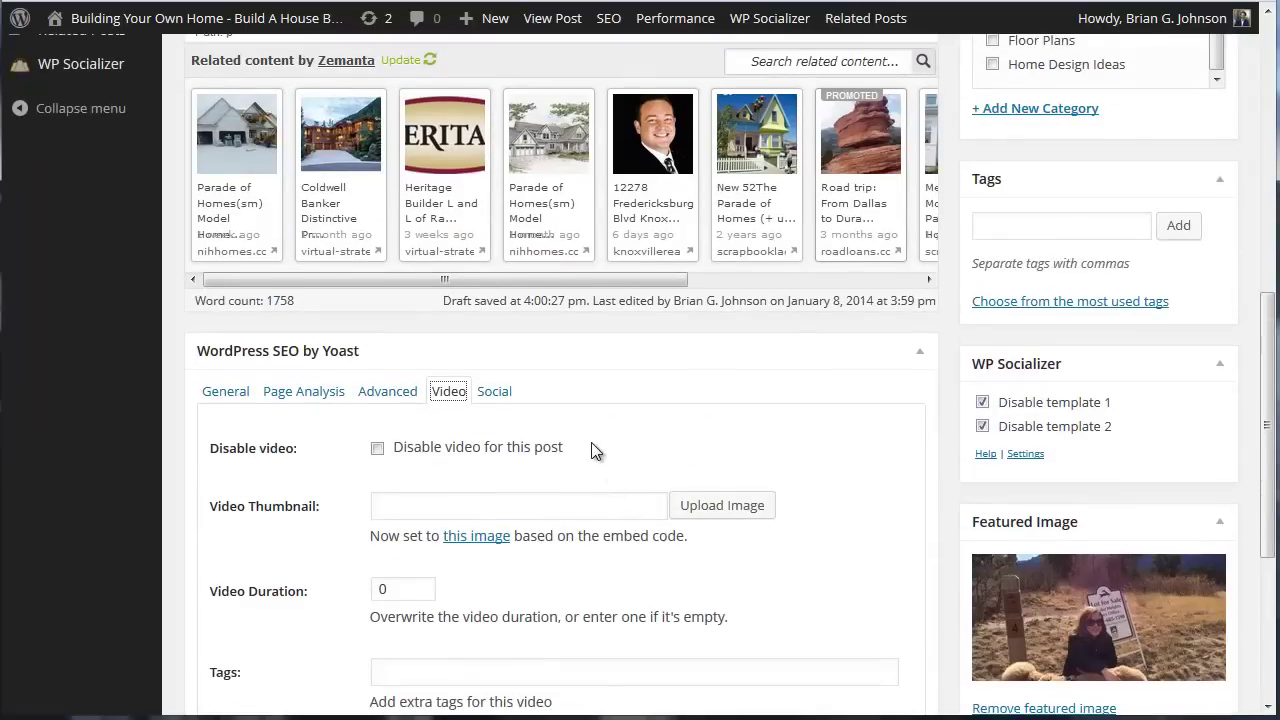
- Open the Social settings and review the Facebook description, Facebook image and Google+ description fields
{"action": "left_click", "coordinate": [494, 393]}
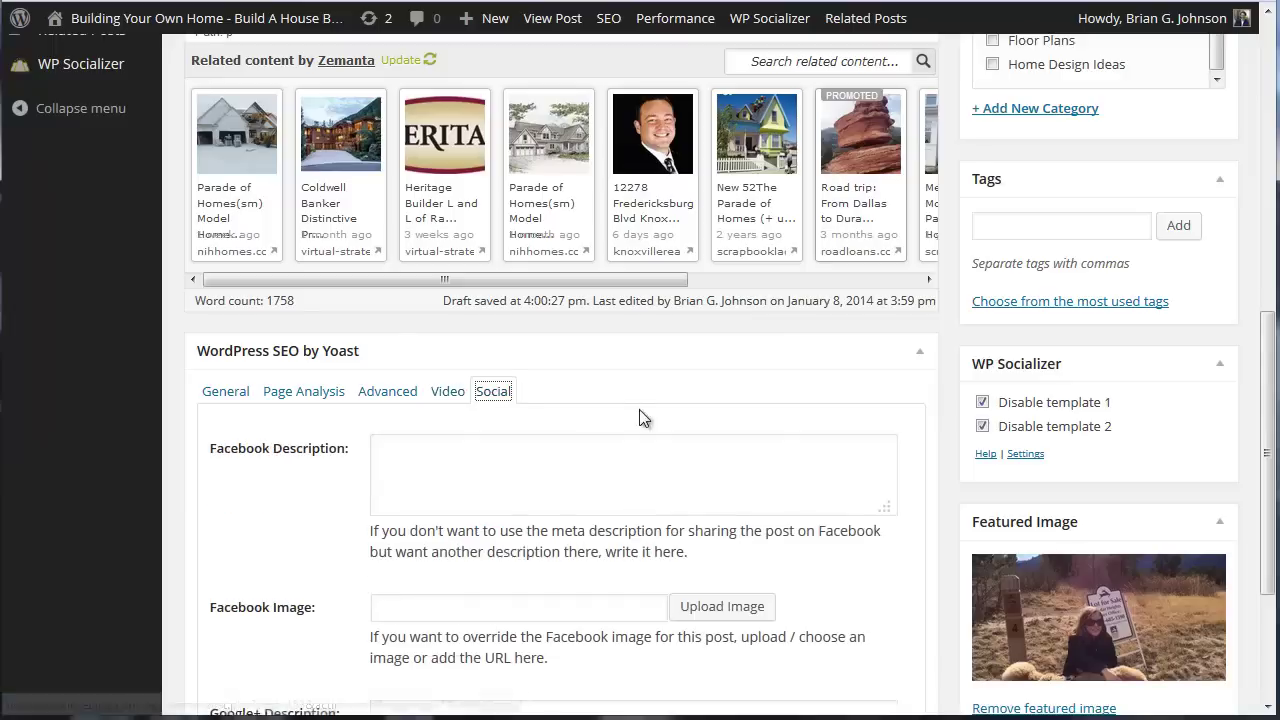
{"action": "scroll", "coordinate": [766, 428], "scroll_direction": "down", "scroll_amount": 3}
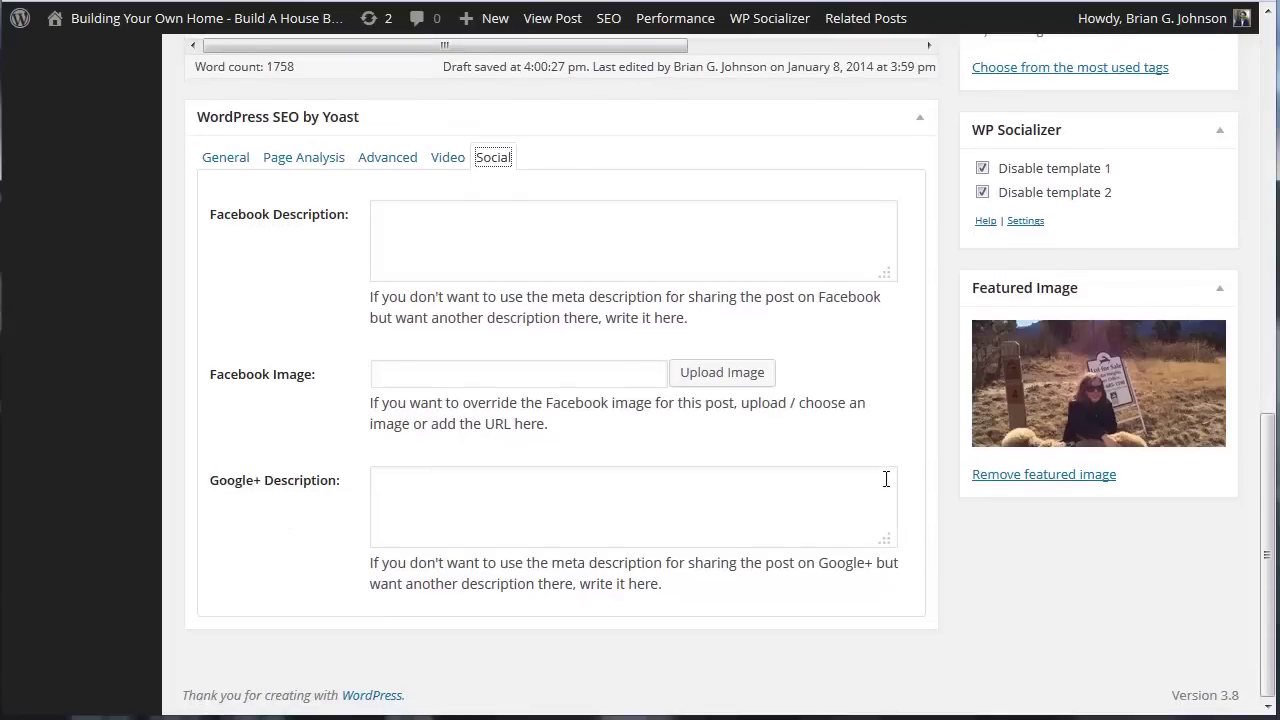
{"action": "scroll", "coordinate": [918, 437], "scroll_direction": "up", "scroll_amount": 6}
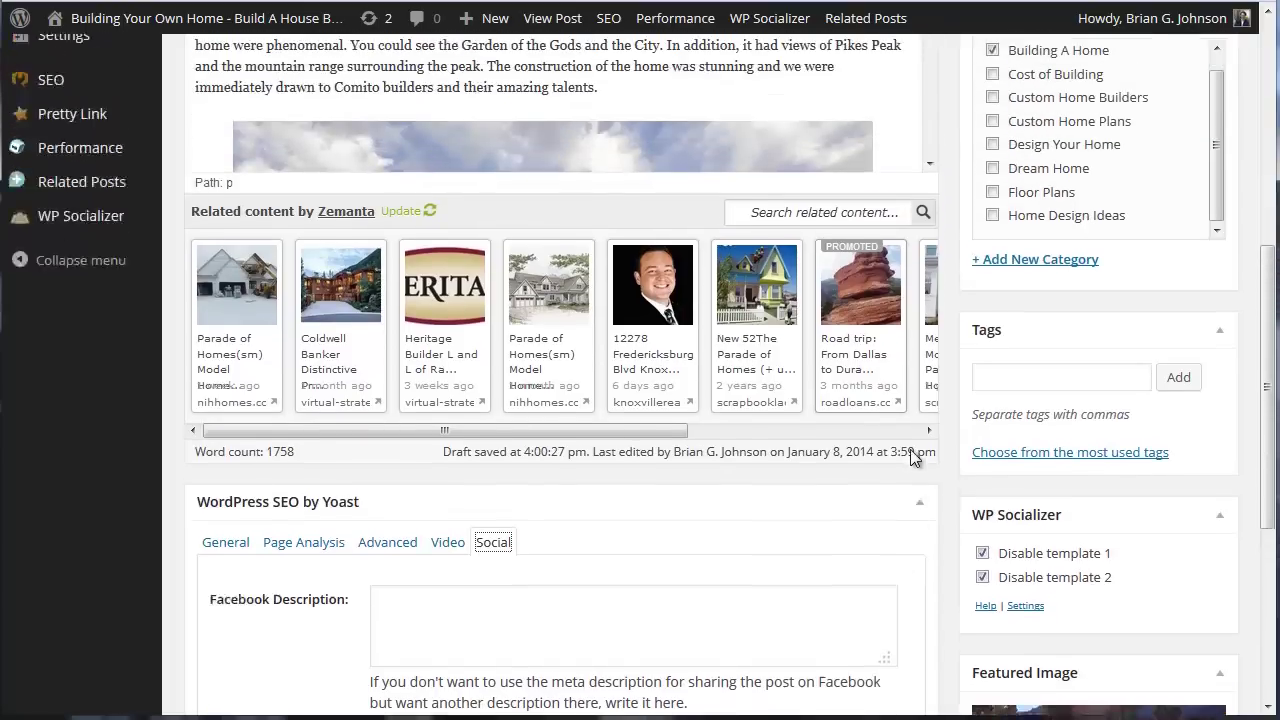
{"action": "scroll", "coordinate": [910, 450], "scroll_direction": "up", "scroll_amount": 3}
{"action": "scroll", "coordinate": [880, 392], "scroll_direction": "down", "scroll_amount": 3}
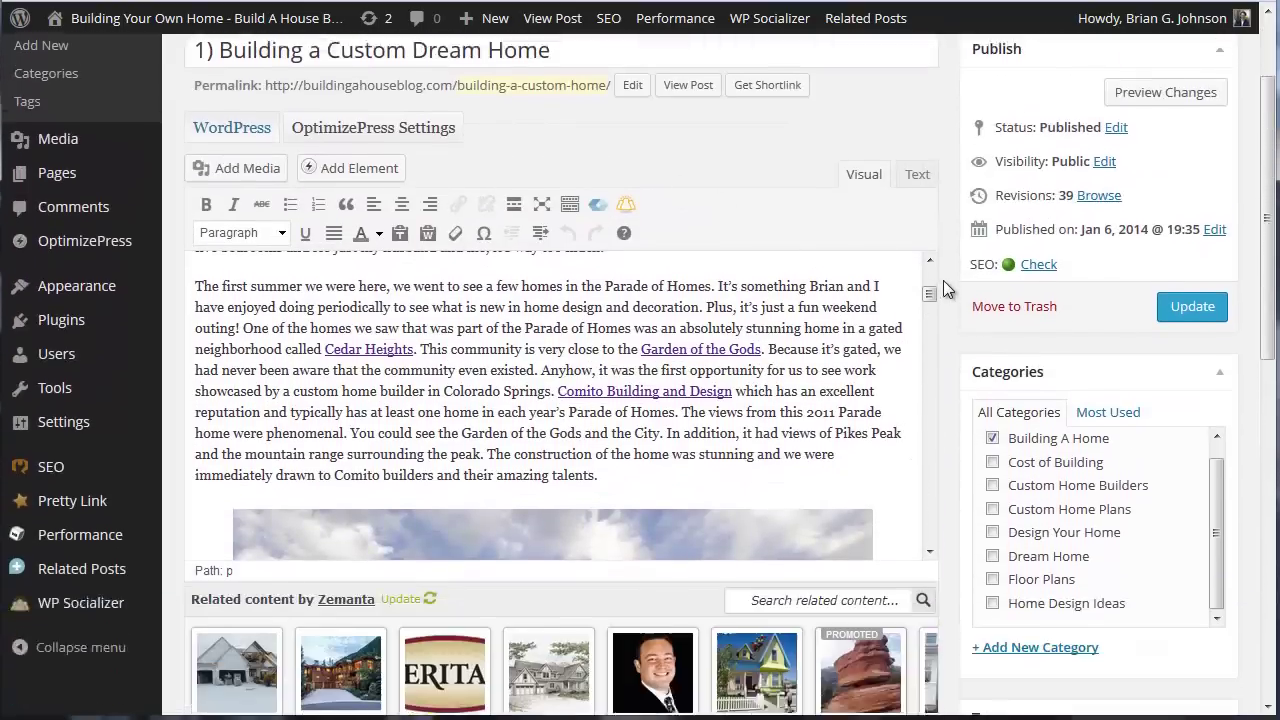
{"action": "scroll", "coordinate": [940, 300], "scroll_direction": "down", "scroll_amount": 4}
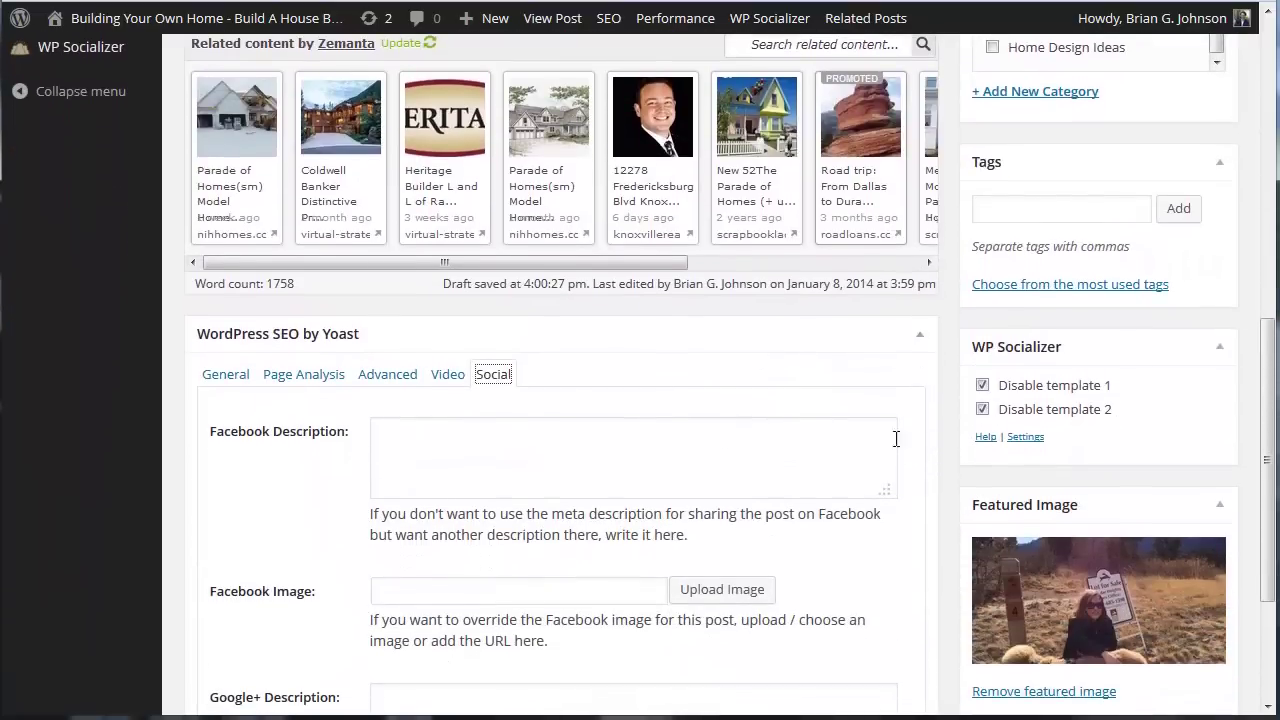
- Return to the Page Analysis, recheck the focus keyword matches in the General section, and reopen the Page Analysis
{"action": "left_click", "coordinate": [291, 379]}
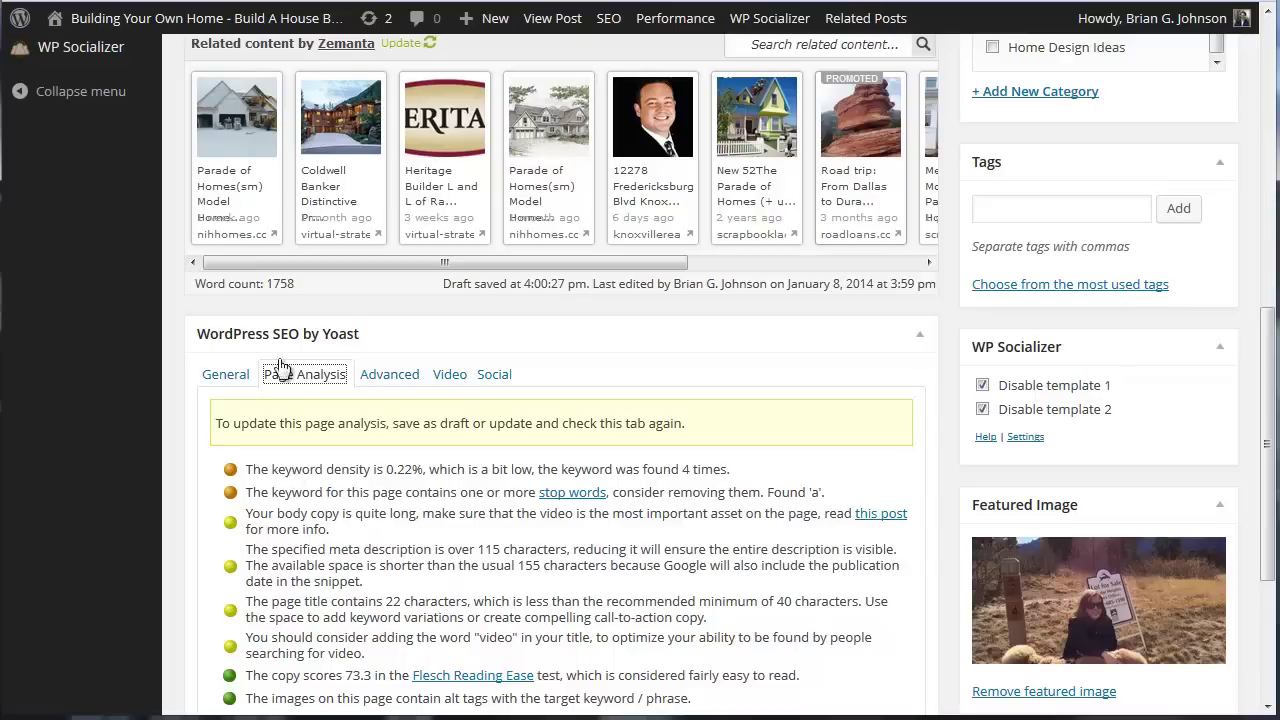
{"action": "left_click", "coordinate": [215, 384]}
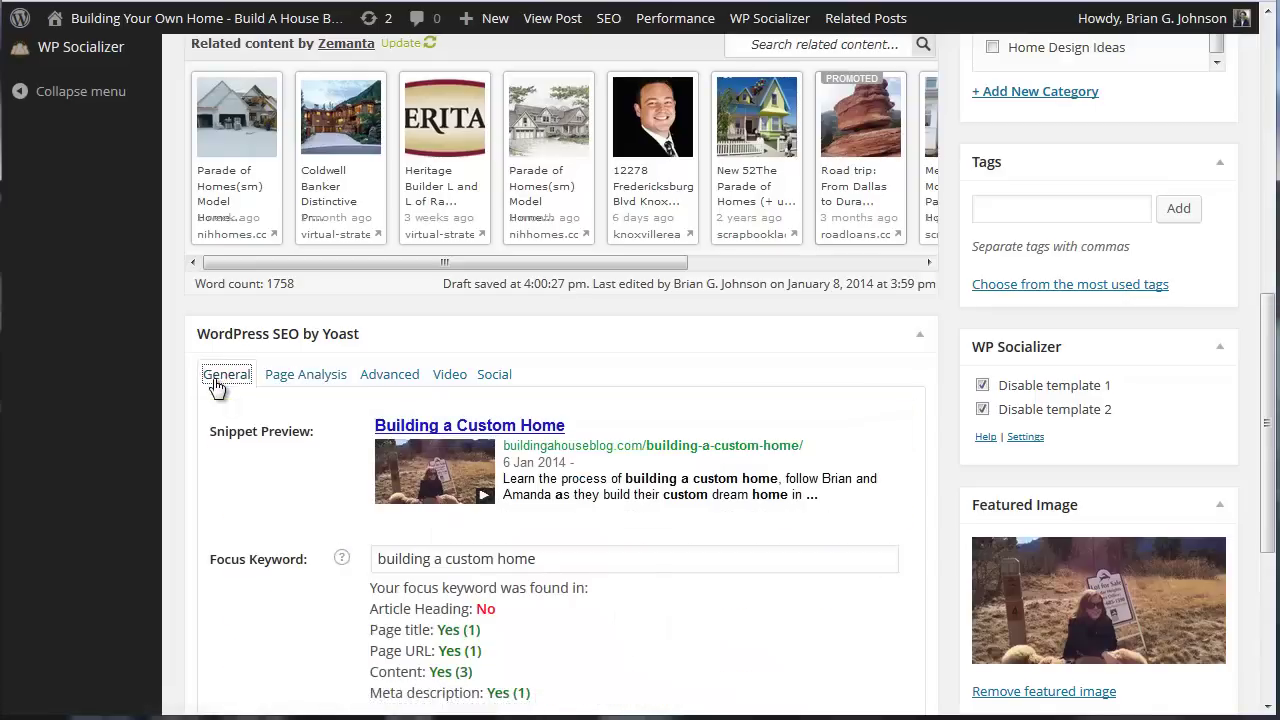
{"action": "left_click", "coordinate": [304, 378]}
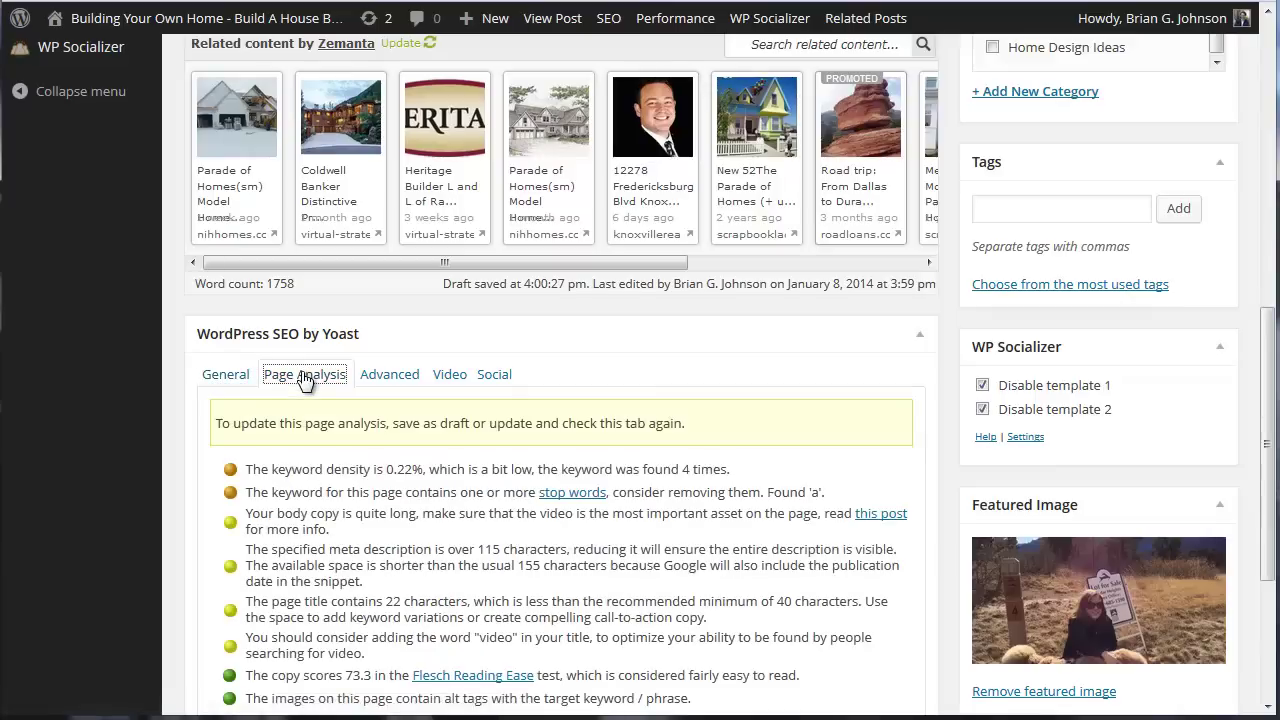